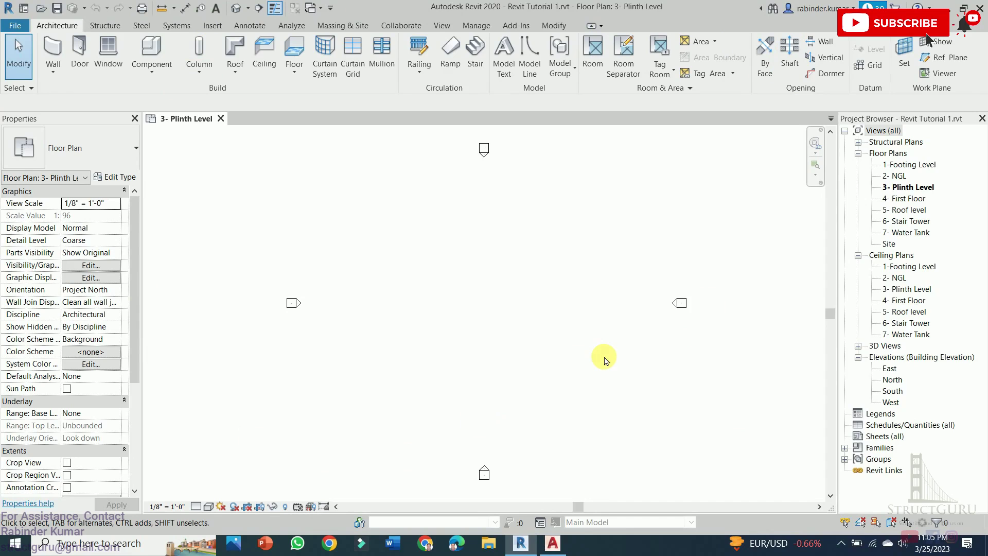
- Open the North elevation and the 1-Footing Level plan, and review the ADTM Home Plan drawing in AutoCAD
double_click(893, 380)
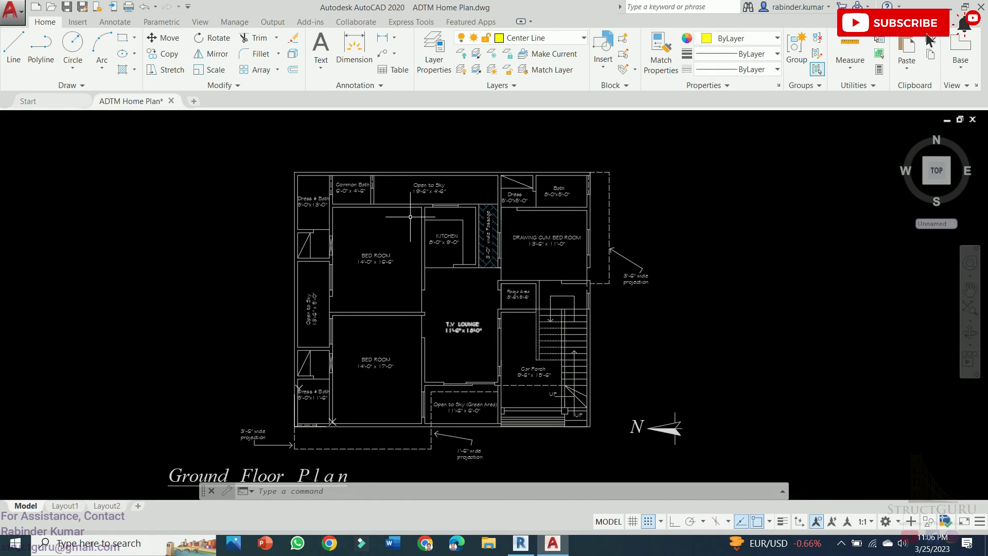
left_click(522, 546)
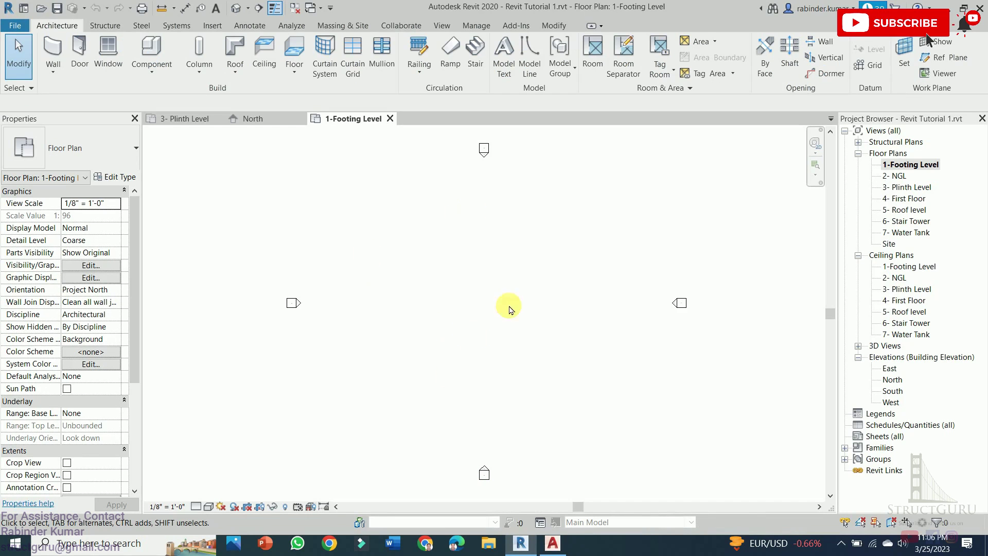
left_click(521, 546)
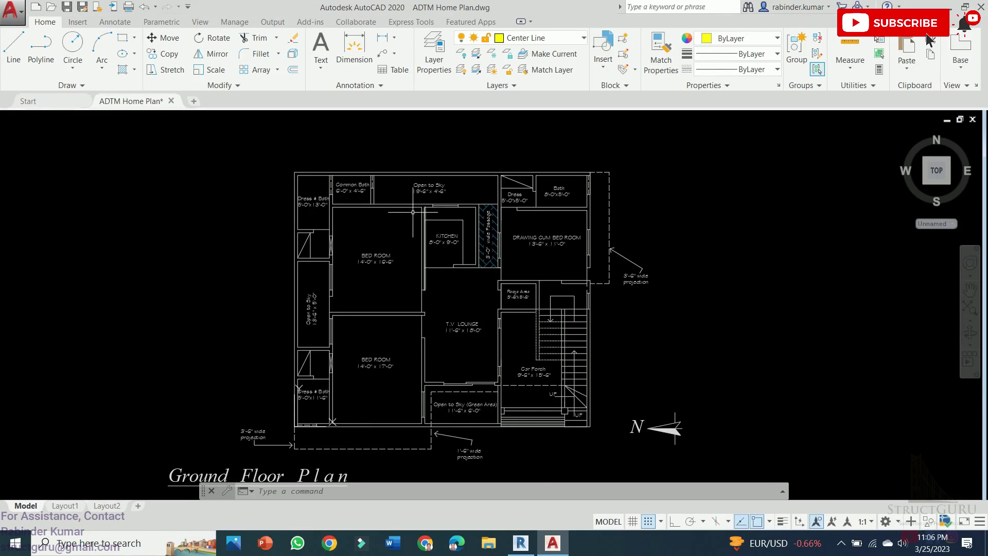
left_click(521, 545)
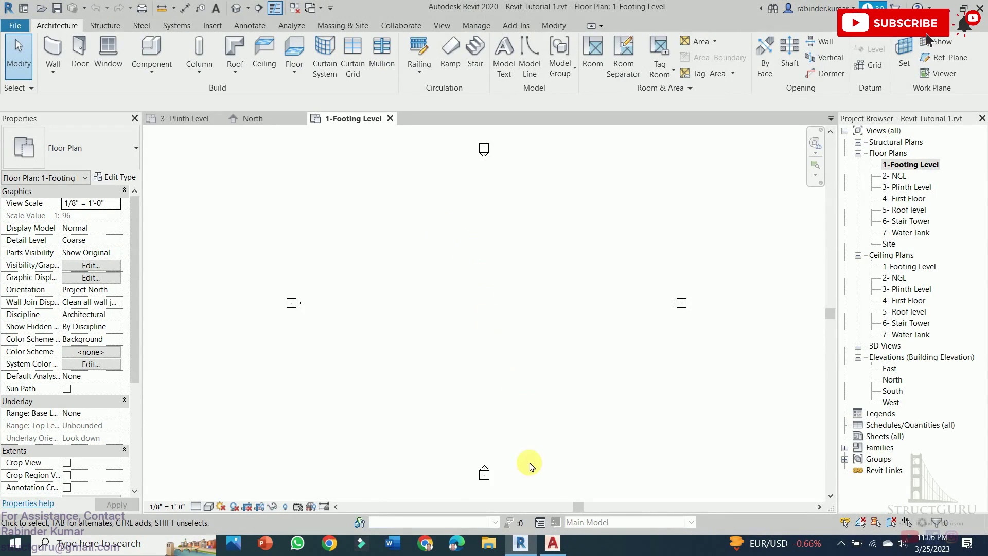
left_click(552, 543)
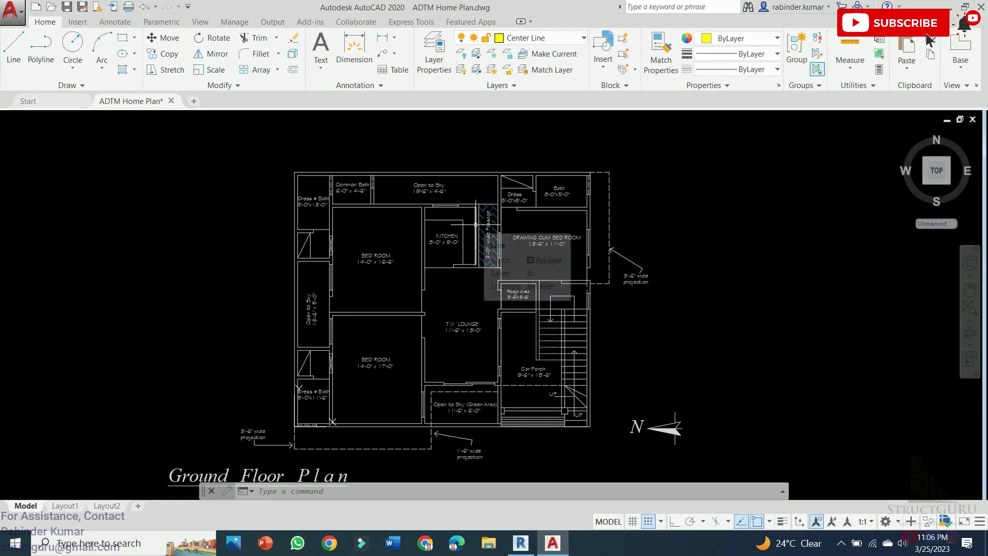
left_click(520, 543)
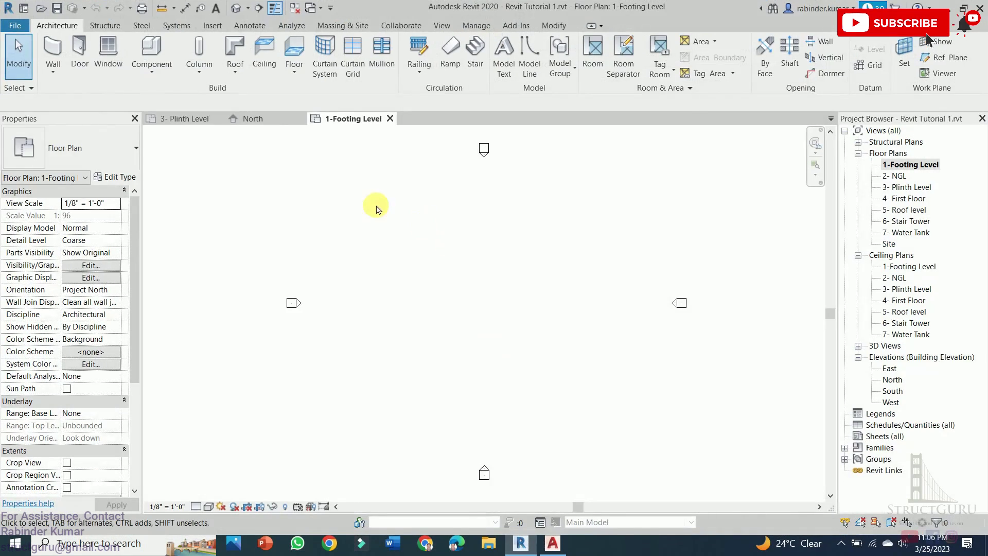
- Set up a CAD import of ADTM Home Plan.dwg from the Desktop with inch as the import unit
left_click(213, 27)
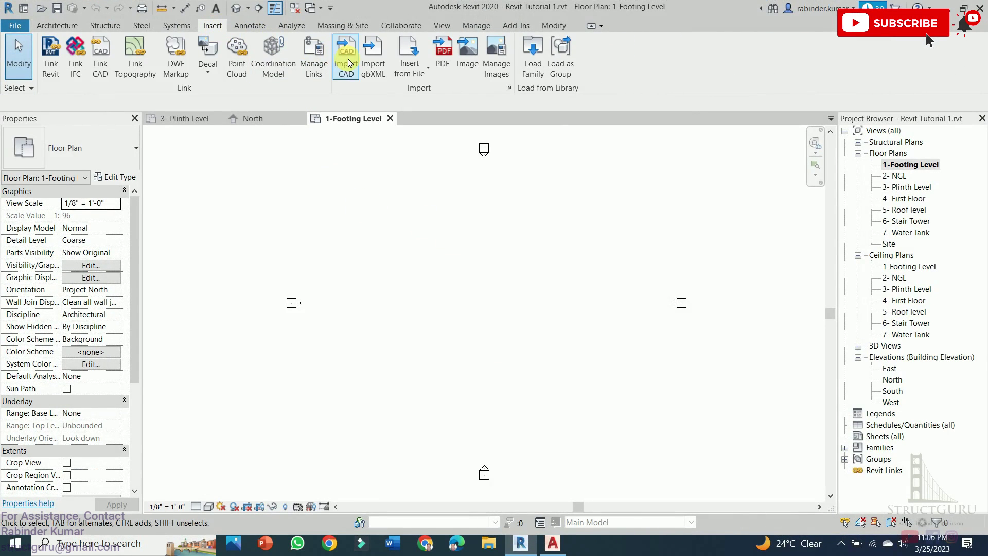
left_click(345, 58)
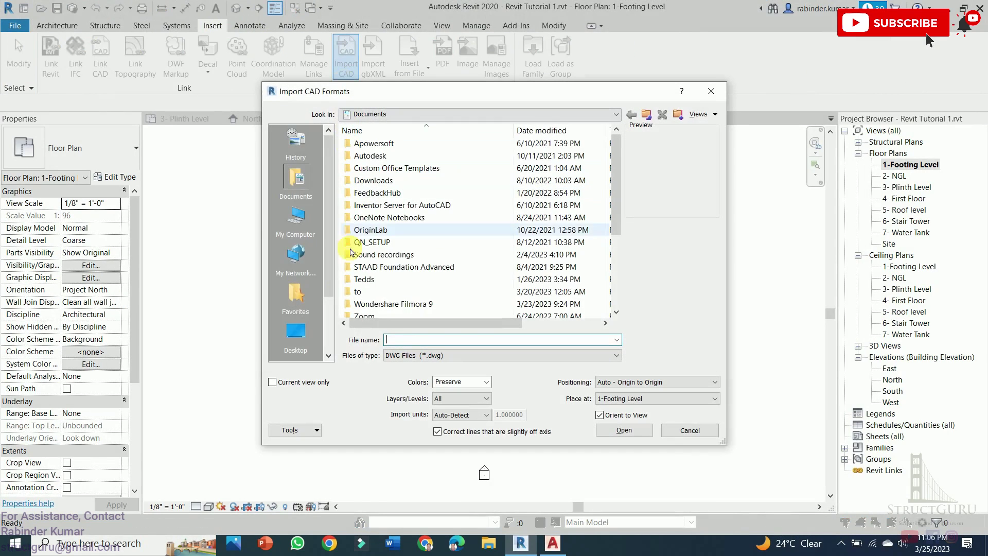
left_click(309, 337)
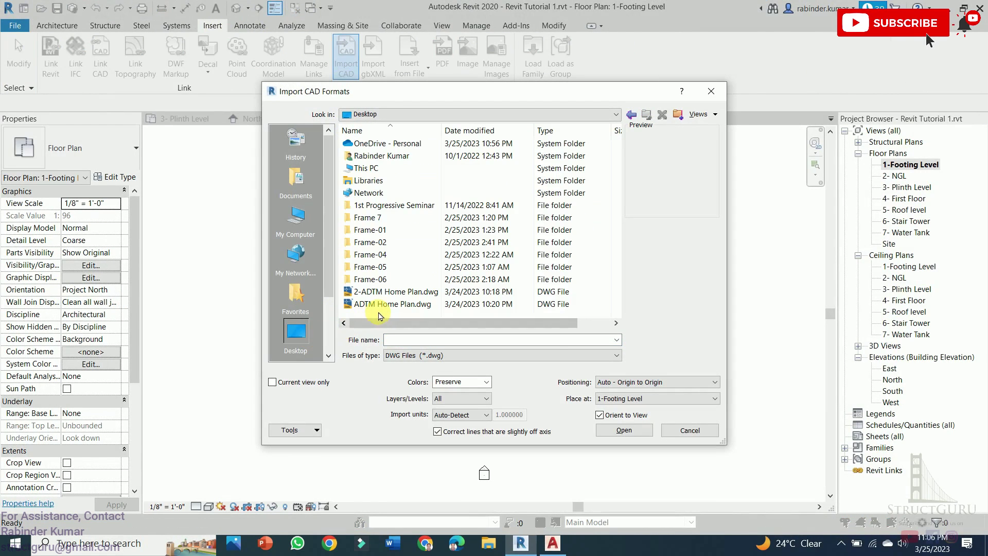
left_click(379, 305)
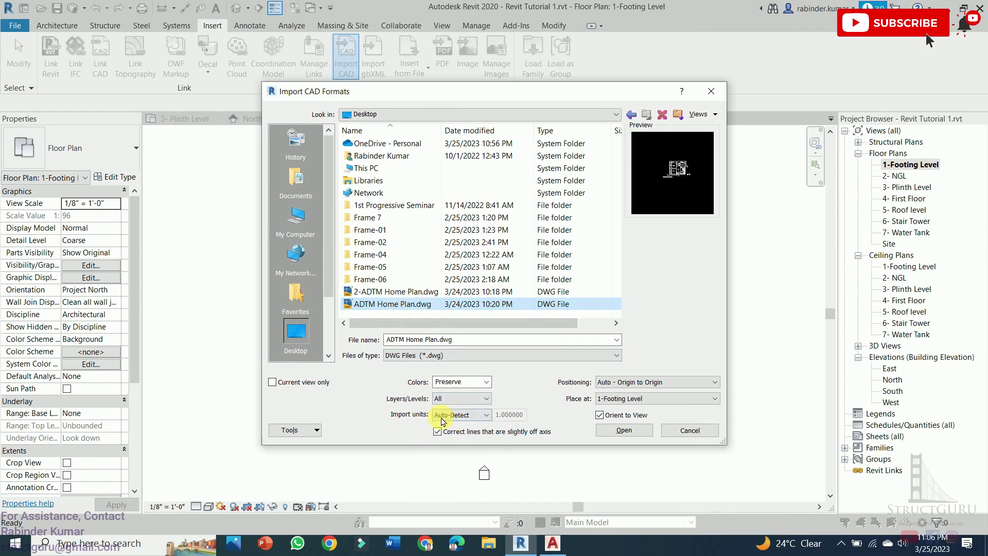
left_click(457, 416)
left_click(450, 443)
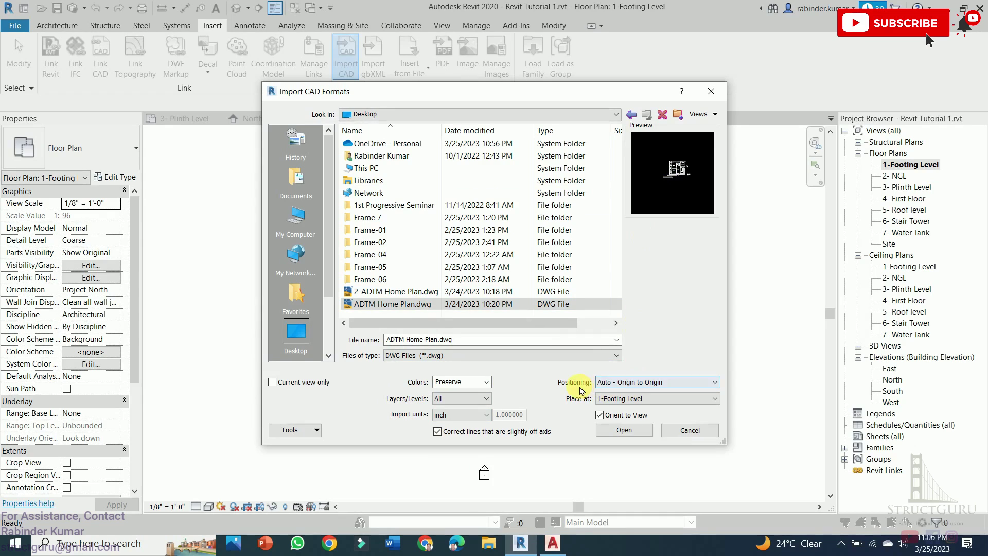
- Import the drawing at 3- Plinth Level with Auto - Center to Center positioning
left_click(621, 384)
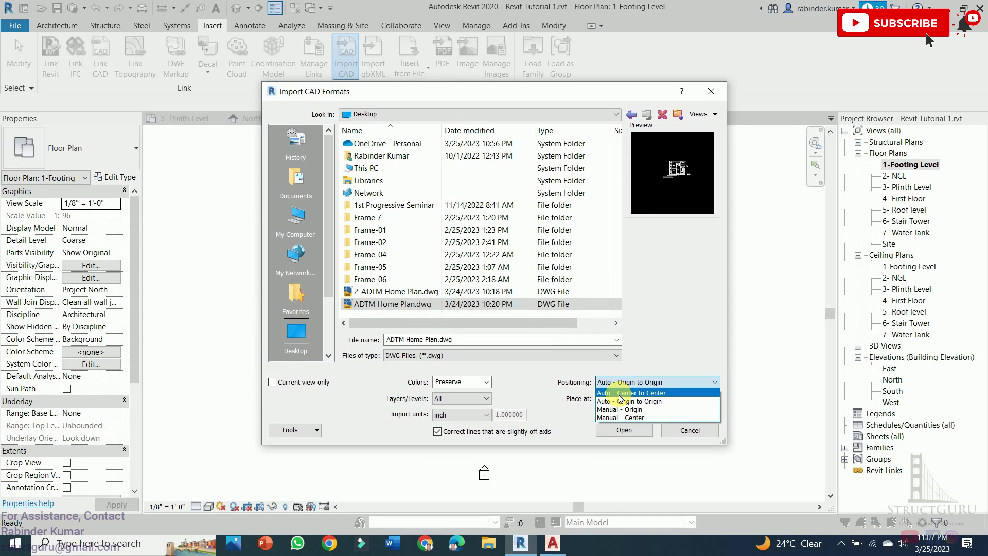
left_click(620, 394)
left_click(614, 399)
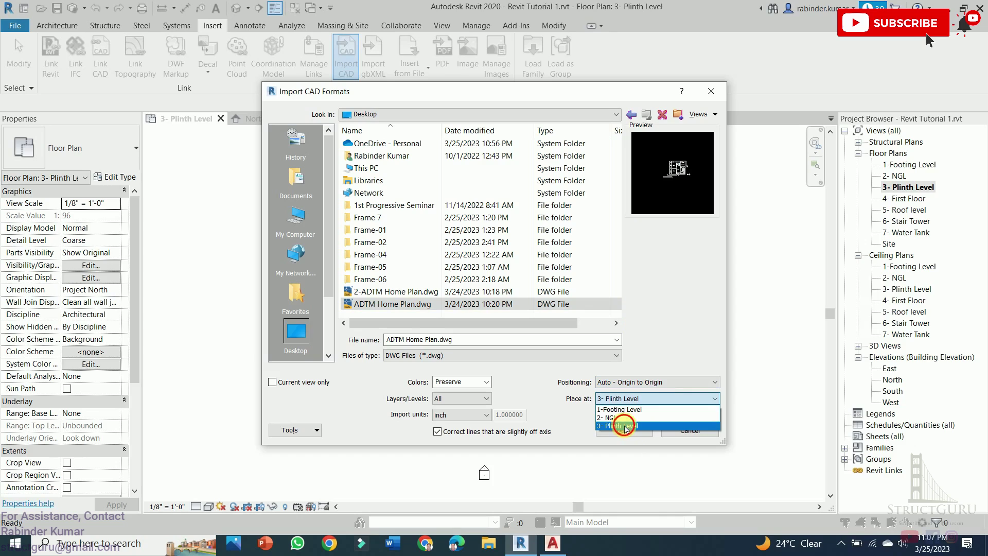
left_click(625, 426)
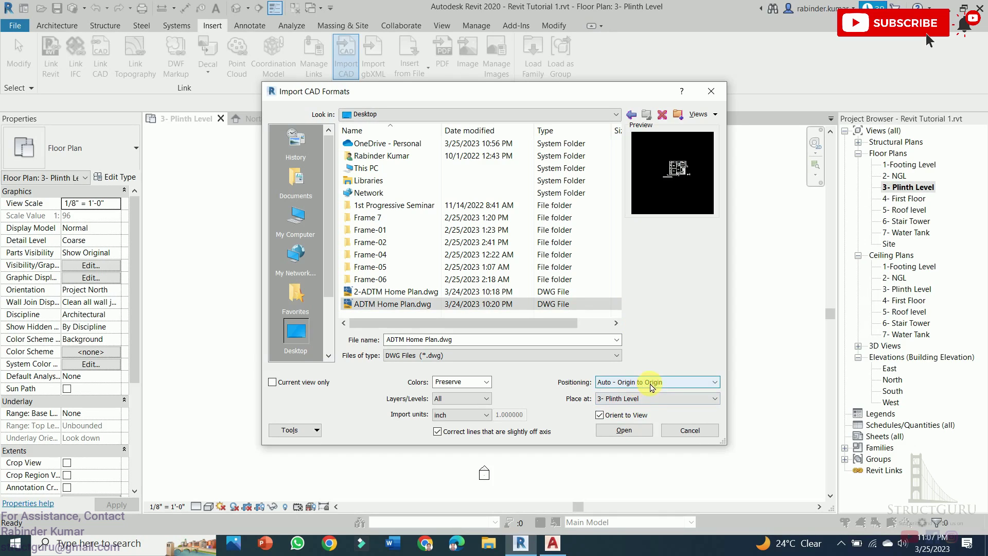
left_click(651, 382)
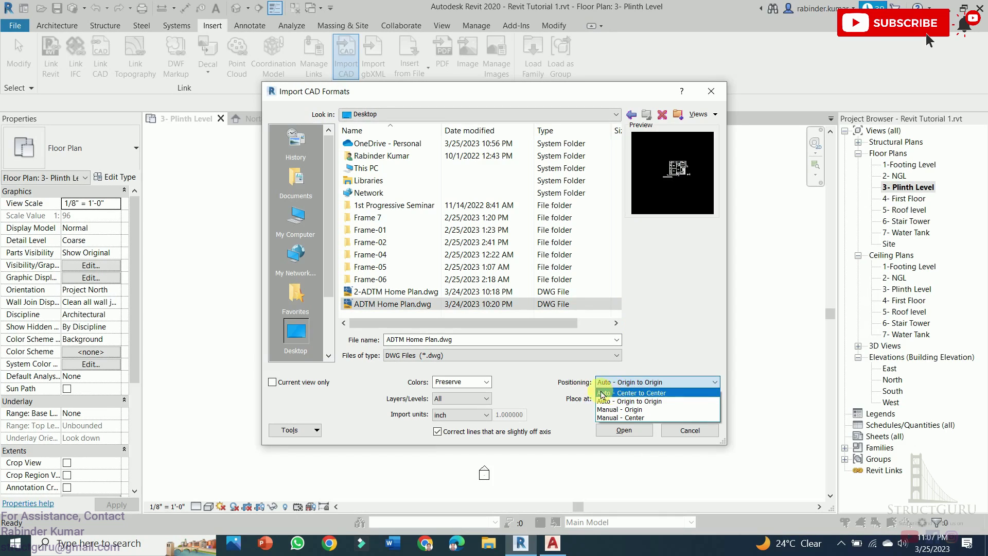
left_click(629, 394)
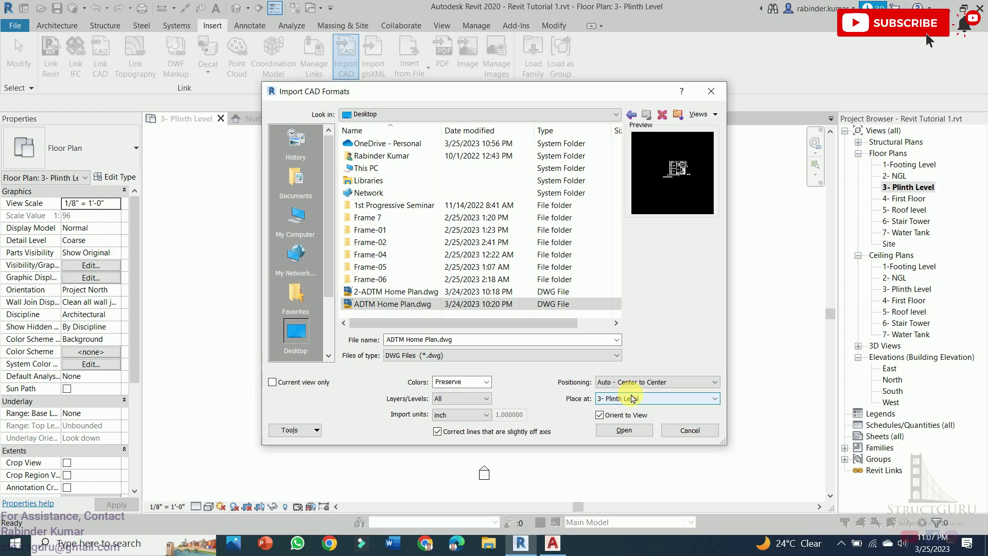
left_click(630, 435)
scroll(471, 186, "up", 4)
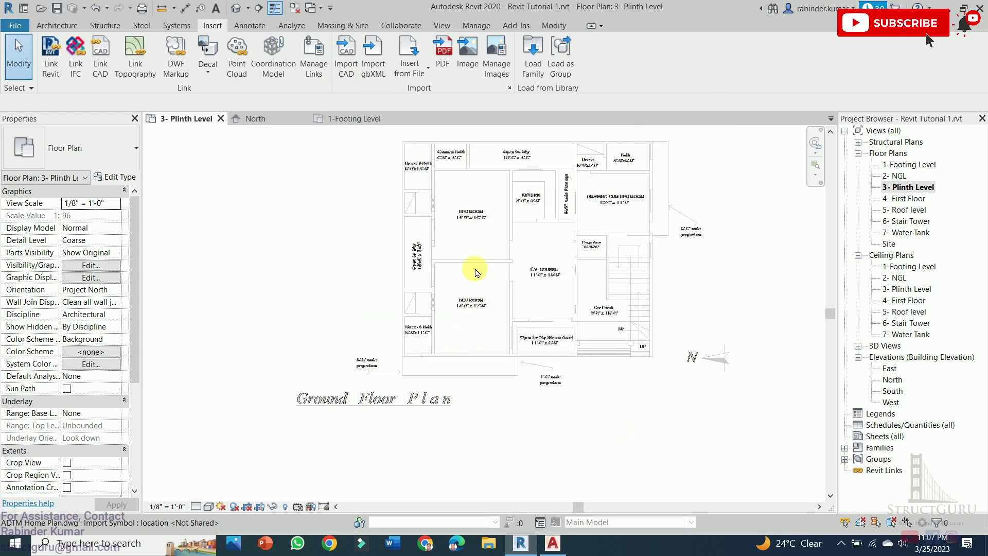
mouse_move(463, 182)
middle_mouse_down()
mouse_move(439, 232)
mouse_move(446, 234)
middle_mouse_up()
middle_click_drag(351, 170, 389, 218)
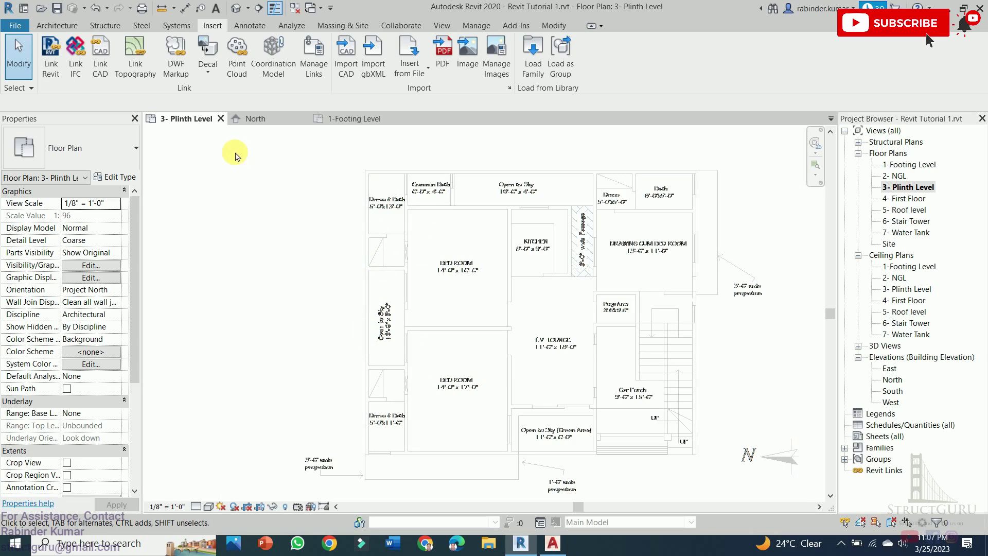
- Draw a Basic Wall 6" along the full upper edge of the plan, flipped to lie inside the outline
left_click(57, 25)
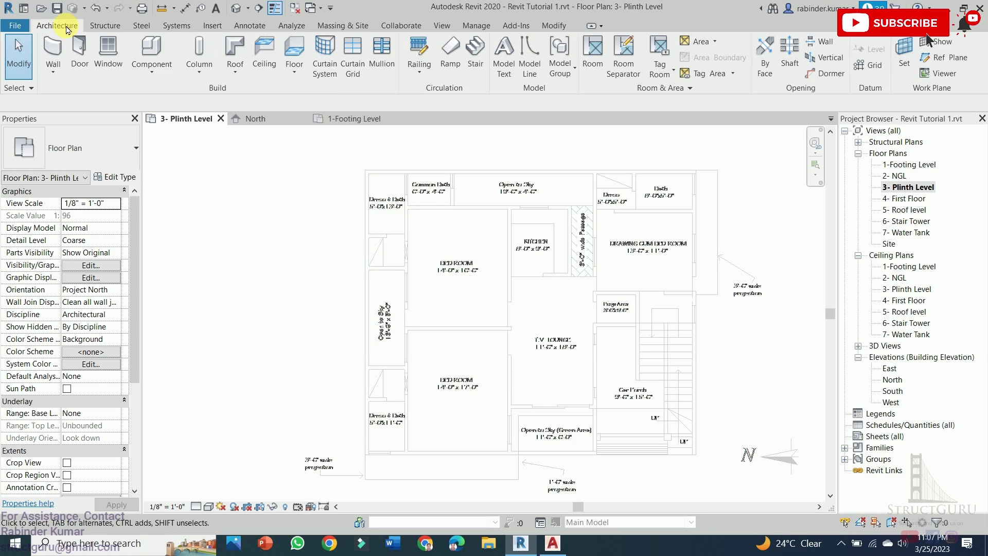
left_click(55, 53)
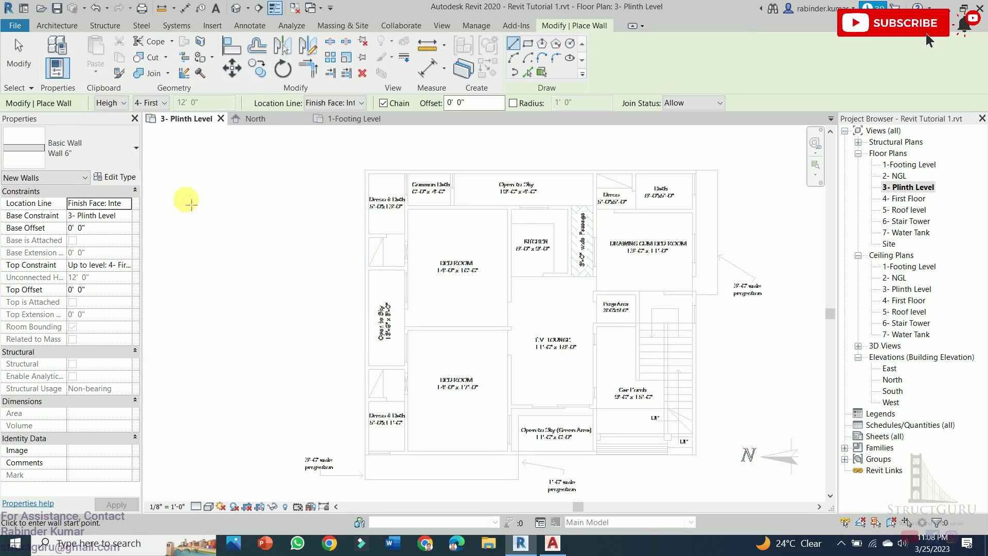
left_click(200, 237)
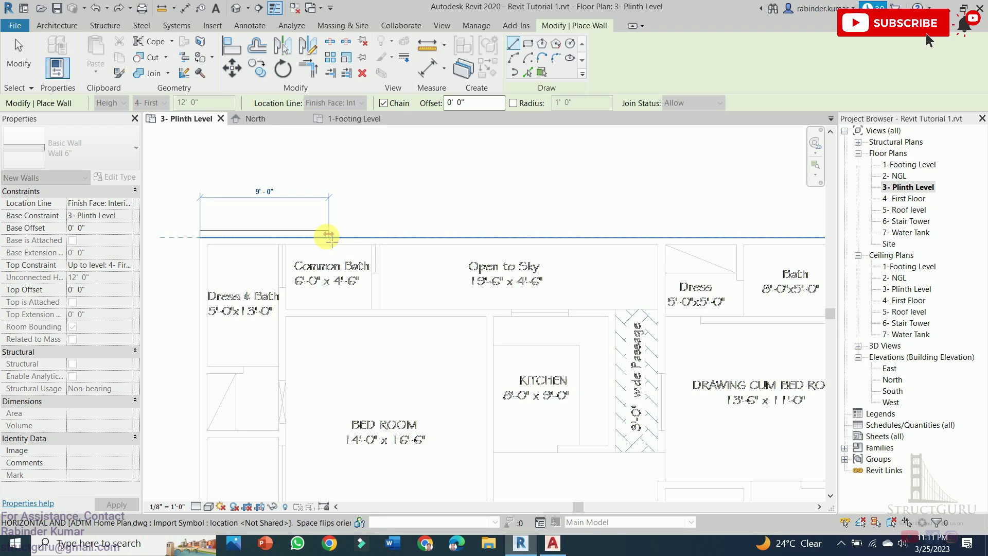
key("space")
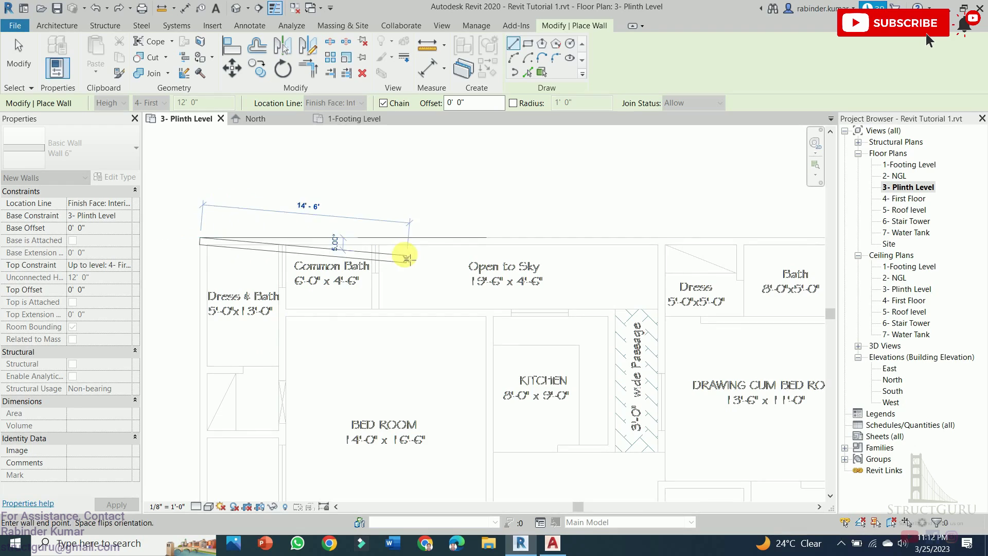
scroll(405, 255, "down", 2)
middle_click_drag(466, 277, 365, 268)
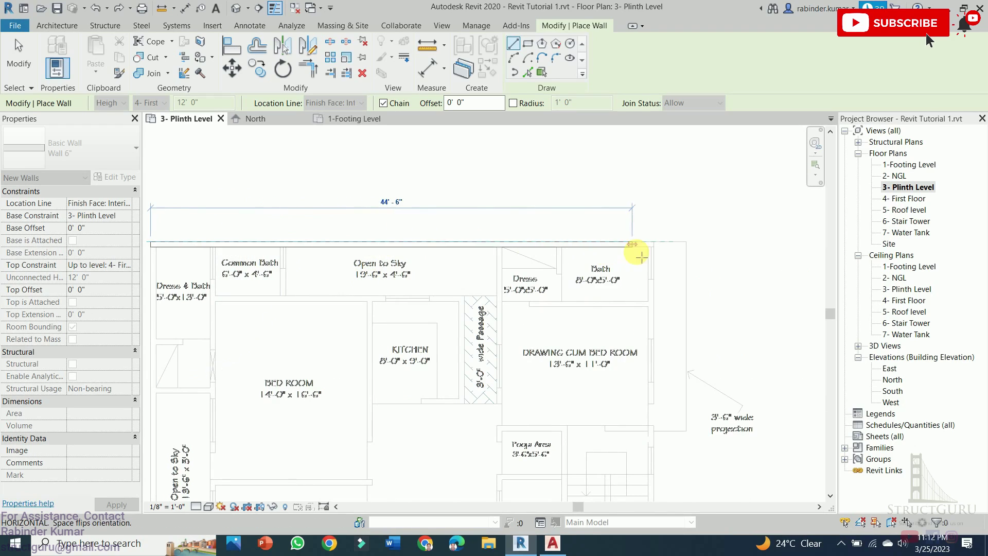
left_click(654, 242)
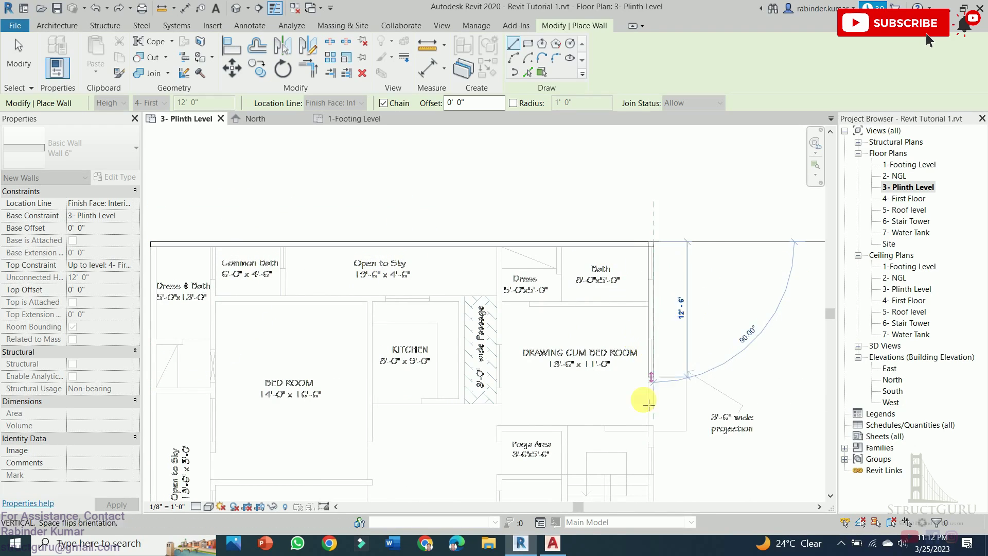
- Continue the wall chain down the right-hand side, across the front of the Car Porch, and down to the plan's lower outline
middle_click_drag(638, 404, 655, 276)
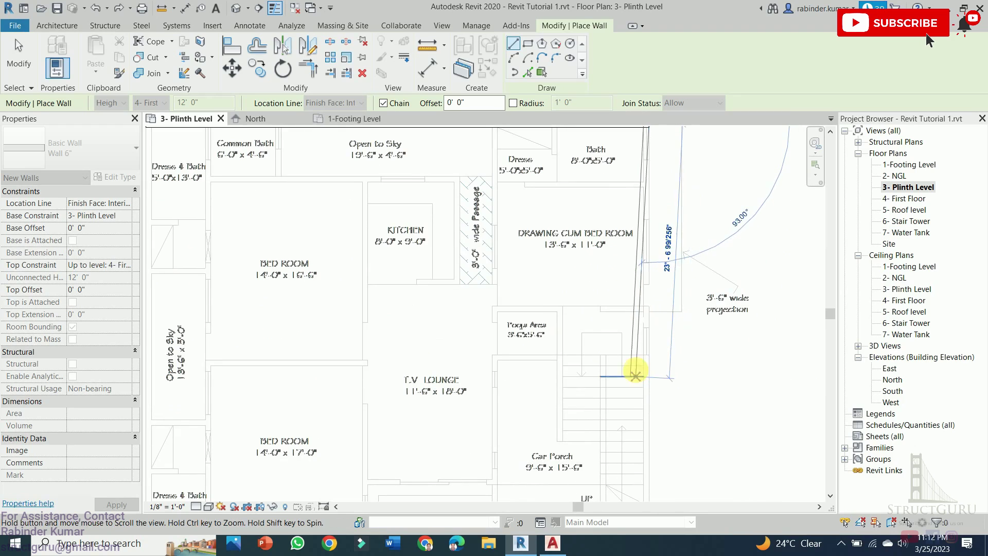
middle_click_drag(634, 370, 641, 291)
left_click(639, 410)
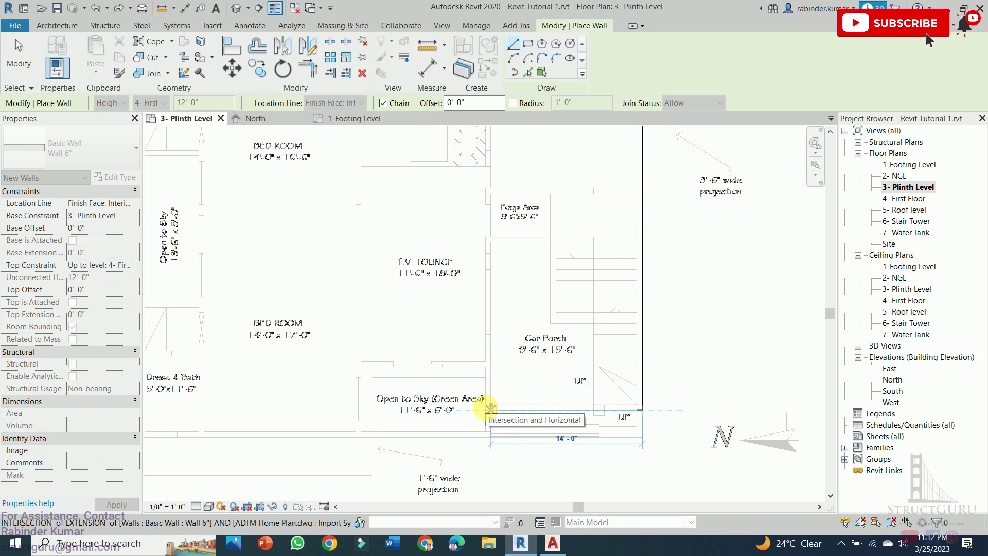
scroll(490, 409, "up", 3)
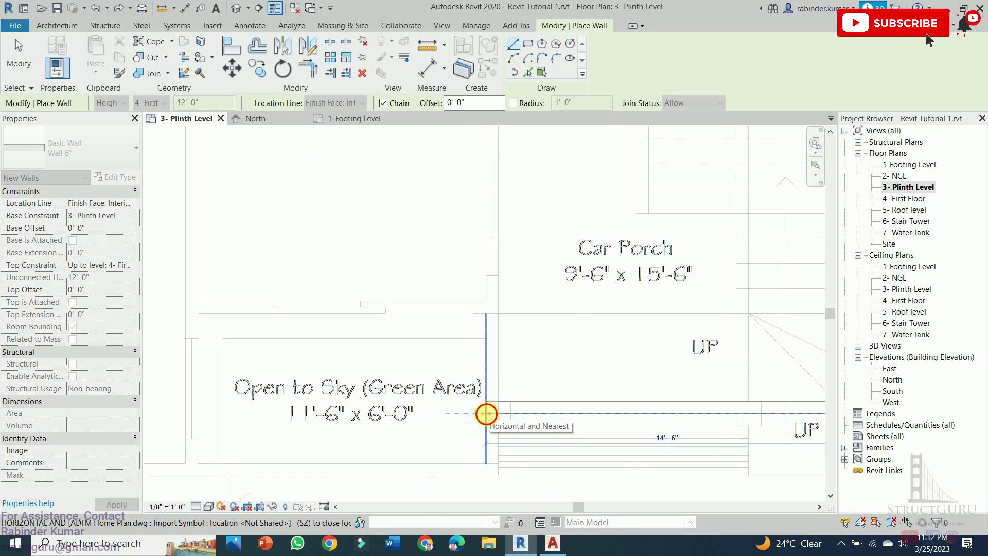
left_click(487, 413)
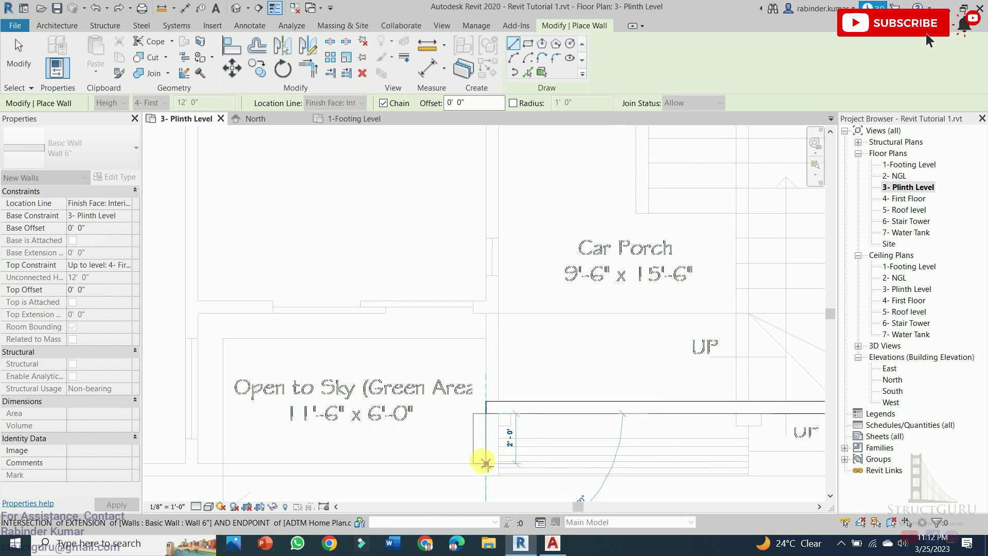
left_click(487, 472)
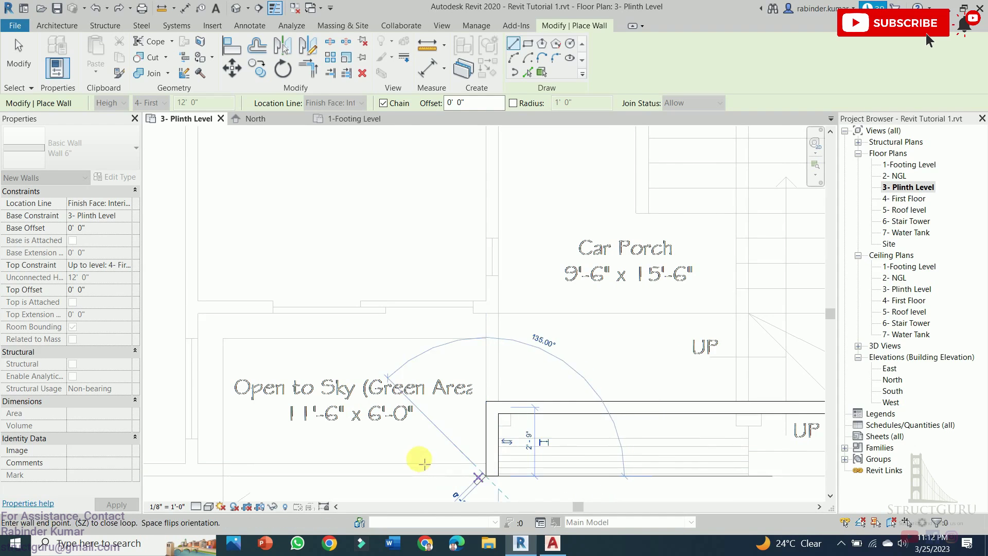
- Complete the exterior wall loop along the plan's lower edge and up its left-hand side to the starting corner
scroll(425, 465, "down", 2)
middle_click_drag(310, 479, 524, 448)
scroll(423, 456, "down", 2)
scroll(257, 435, "up", 4)
left_click(262, 434)
scroll(265, 299, "down", 3)
scroll(278, 267, "down", 2)
middle_click_drag(284, 172, 279, 279)
scroll(272, 198, "up", 2)
left_click(232, 259)
right_click(295, 299)
left_click(329, 310)
- Draw the short horizontal wall between the upper Dress & Bath and the shaft below it
scroll(279, 278, "up", 2)
left_click(276, 278)
left_click(400, 280)
right_click(384, 298)
left_click(394, 309)
- Draw the short horizontal wall between the upper shaft and the left-hand Open to Sky area
scroll(378, 315, "down", 2)
middle_click_drag(366, 327, 364, 265)
scroll(324, 282, "up", 2)
left_click(320, 277)
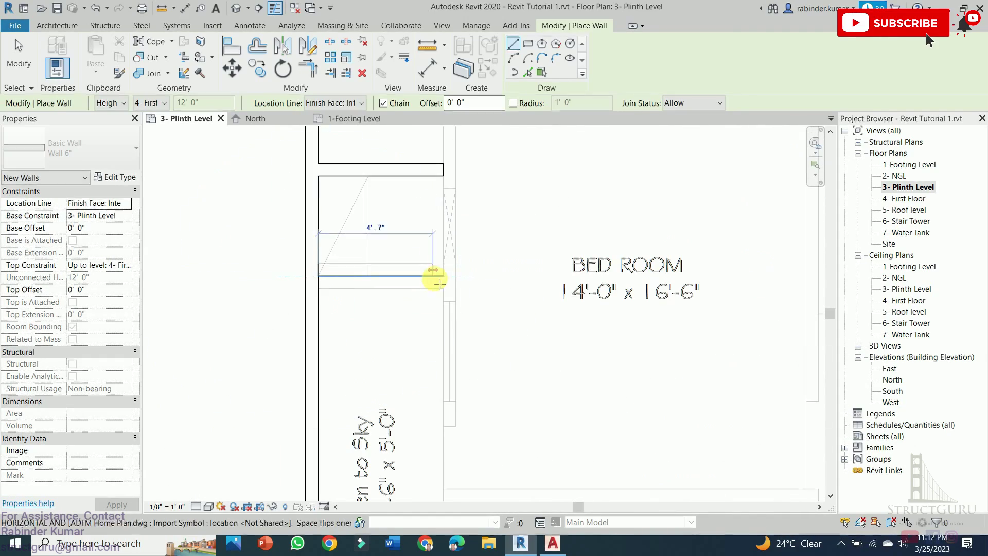
left_click(443, 279)
right_click(411, 297)
left_click(420, 309)
- Draw the two short horizontal walls above and below the lower shaft, beside the 14'-0" x 17'-0" bedroom
scroll(395, 327, "down", 2)
middle_click_drag(392, 337, 394, 206)
scroll(363, 358, "up", 1)
left_click(358, 363)
scroll(394, 371, "down", 2)
scroll(375, 211, "up", 3)
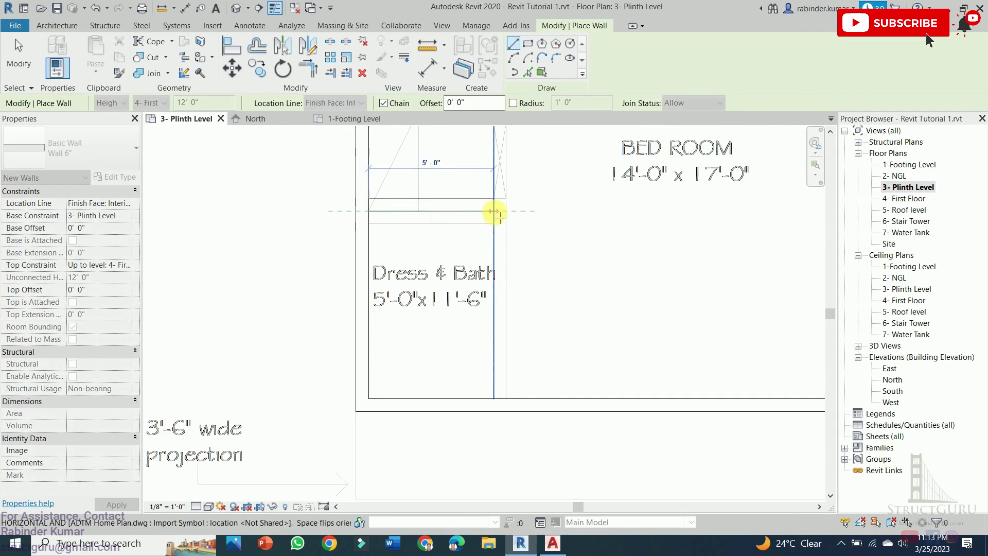
right_click(567, 268)
left_click(615, 362)
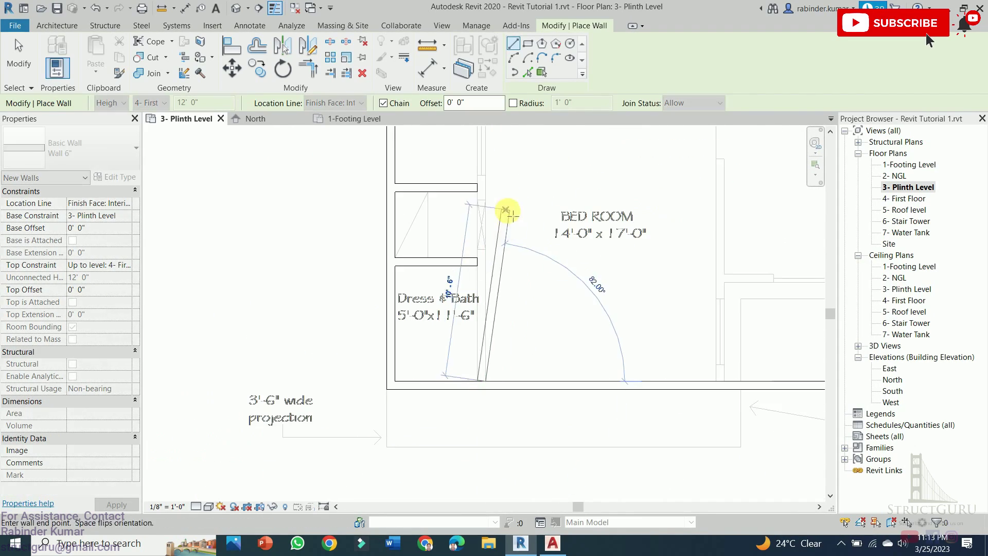
- Draw the vertical wall separating the Dress & Bath strip from the bedrooms, from the lower to the upper exterior wall
scroll(505, 211, "down", 2)
middle_click_drag(505, 210, 448, 412)
scroll(446, 294, "up", 4)
left_click(446, 287)
right_click(491, 310)
left_click(500, 317)
- Draw the horizontal wall between the upper bedroom and the Common Bath and Open to Sky strip
scroll(481, 353, "down", 2)
middle_click_drag(479, 353, 350, 288)
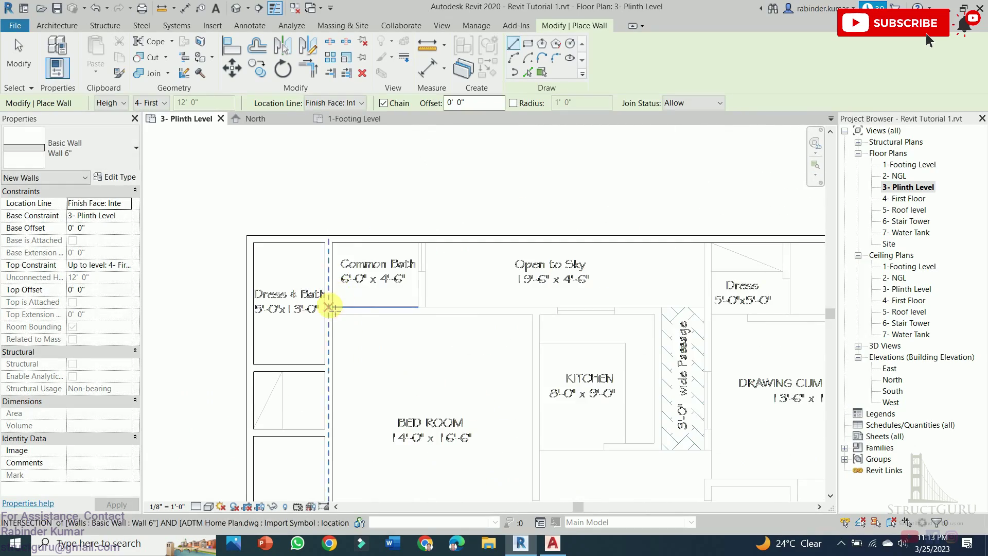
scroll(329, 307, "down", 1)
scroll(453, 326, "up", 3)
scroll(399, 357, "down", 2)
scroll(443, 309, "down", 1)
right_click(467, 227)
left_click(513, 238)
- Draw the vertical wall along the right-hand side of the bedrooms down to the lower exterior wall
scroll(496, 327, "down", 3)
scroll(457, 419, "up", 2)
scroll(479, 335, "up", 3)
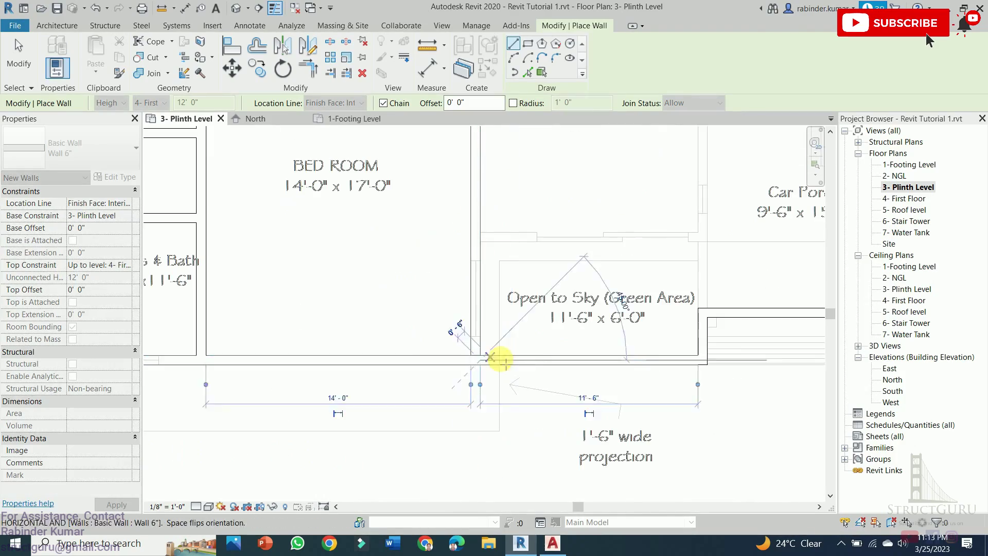
right_click(490, 408)
left_click(521, 244)
- Draw the horizontal wall between the two bedrooms, from the Dress & Bath strip's wall to the bedrooms' right-hand wall
scroll(515, 267, "down", 2)
middle_click_drag(437, 195, 412, 385)
scroll(372, 346, "up", 2)
scroll(319, 308, "up", 3)
left_click(314, 295)
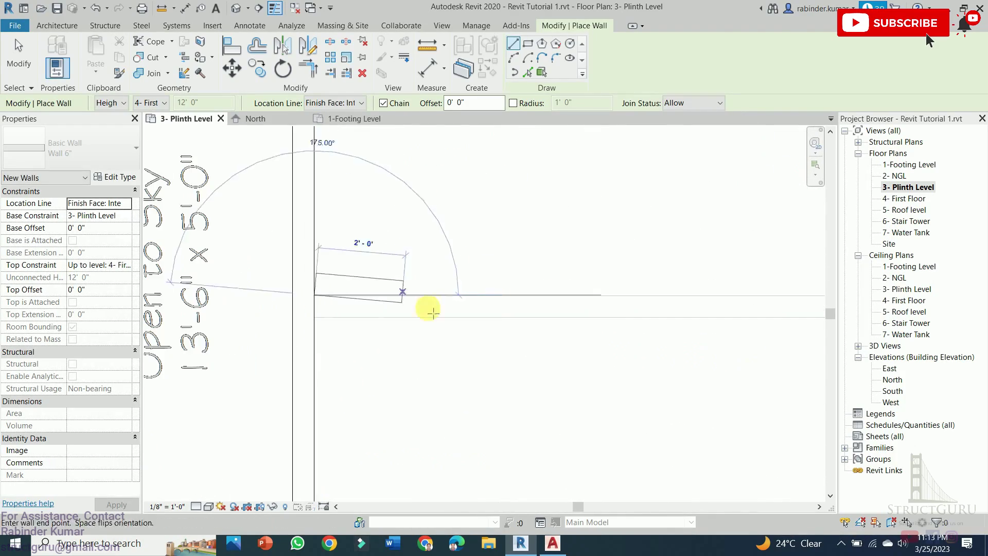
scroll(586, 312, "down", 3)
left_click(756, 305)
right_click(672, 366)
left_click(703, 203)
- Draw the wall between the T.V. Lounge and the Green Area, and the vertical wall along the lounge and passage to the upper exterior wall
scroll(574, 343, "down", 3)
scroll(628, 396, "up", 3)
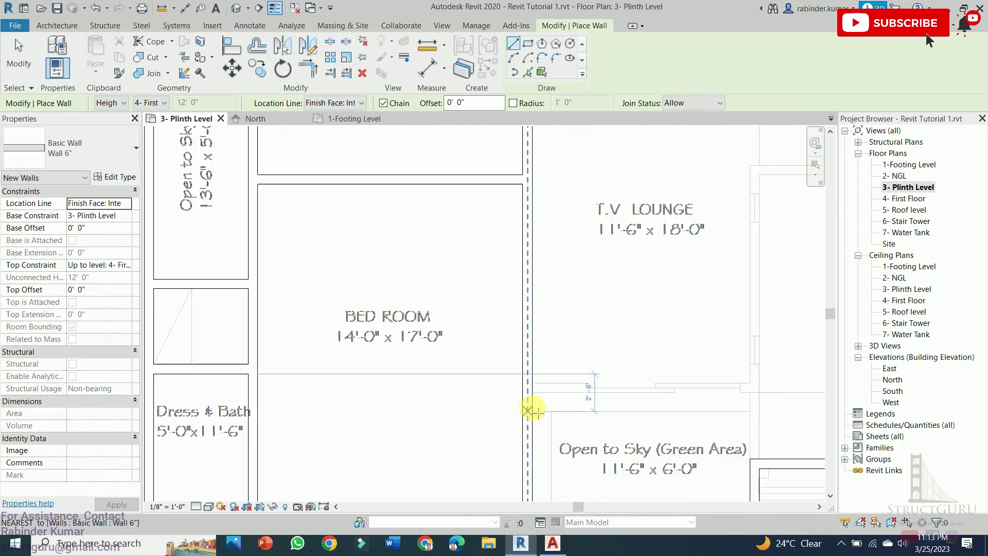
left_click(536, 382)
scroll(570, 438, "down", 3)
scroll(610, 396, "up", 3)
scroll(610, 396, "down", 3)
scroll(584, 187, "up", 2)
scroll(600, 280, "up", 1)
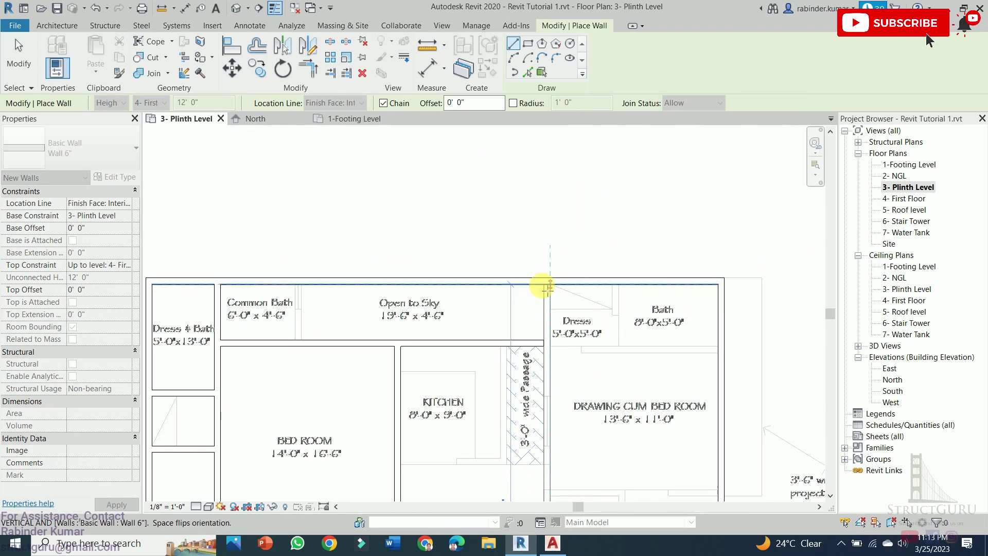
- Draw the horizontal wall below the Dress and Bath beside the drawing room, and the short vertical wall separating them
left_click(721, 353)
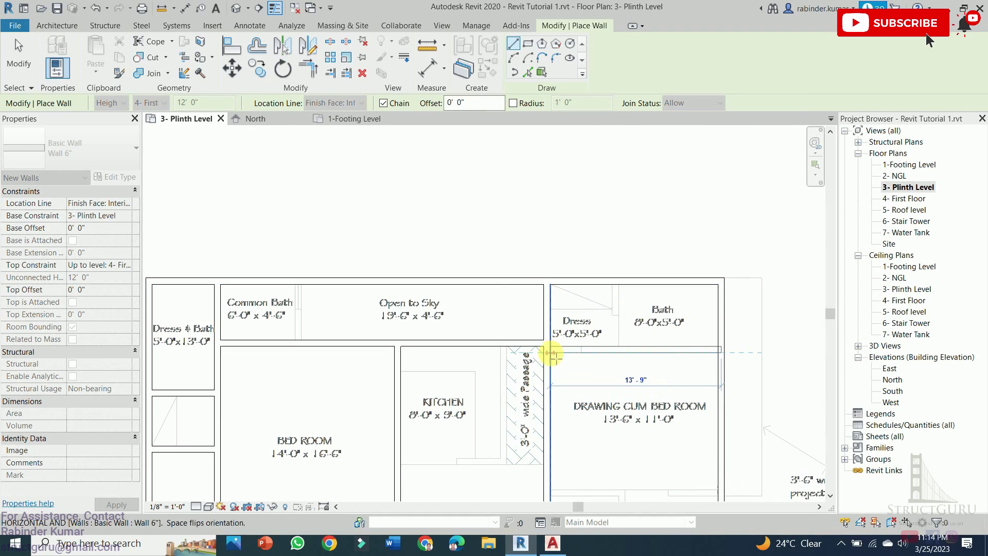
left_click(551, 353)
key("Escape")
left_click(619, 285)
left_click(619, 346)
key("Escape")
- Draw the horizontal wall along the lower side of the Drawing cum Bed Room, from the exterior wall to the passage wall
scroll(664, 407, "down", 3)
scroll(674, 458, "up", 3)
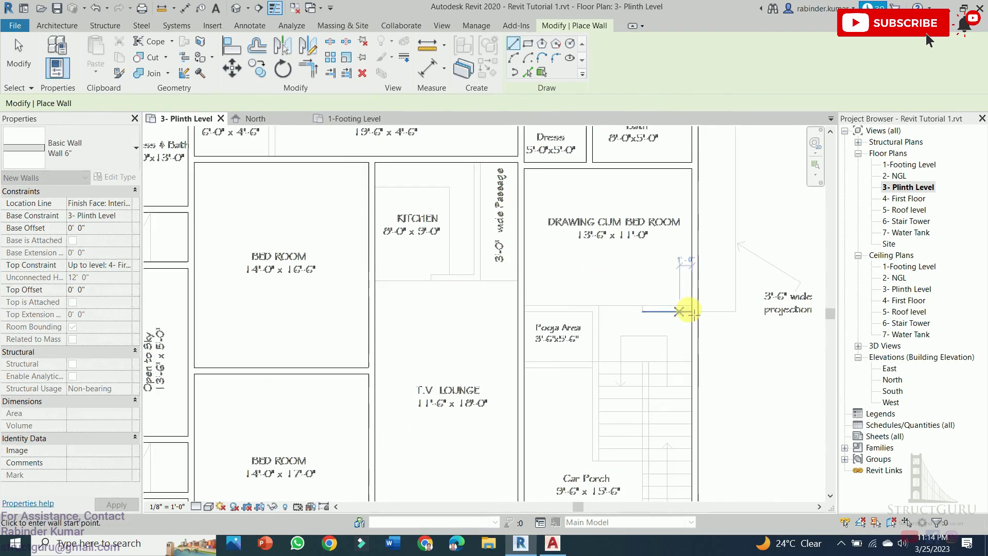
left_click(692, 306)
left_click(525, 306)
key("Escape")
- Enclose the Pooja Area with its lower horizontal wall and its right-hand vertical wall
scroll(584, 394, "down", 3)
scroll(595, 458, "up", 3)
left_click(498, 247)
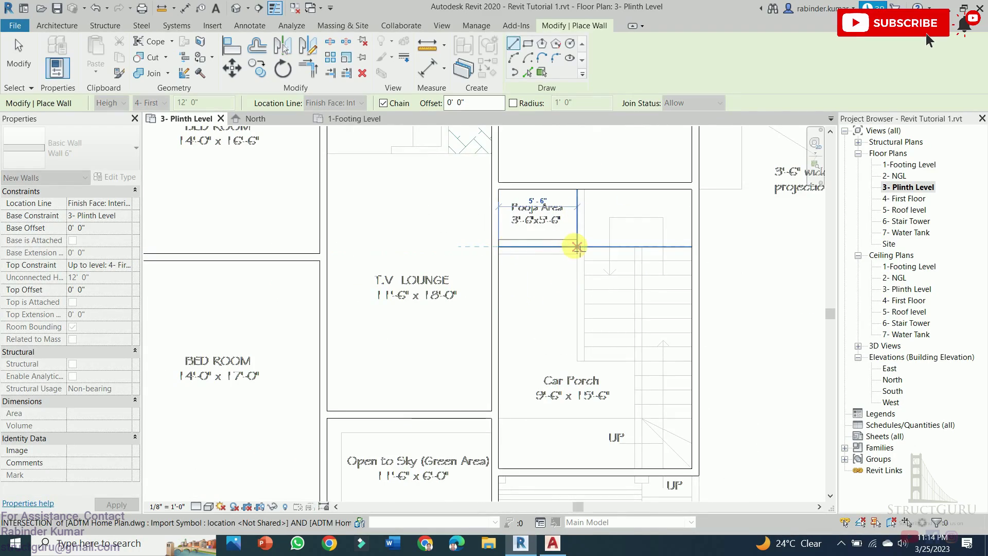
left_click(576, 247)
scroll(547, 397, "down", 1)
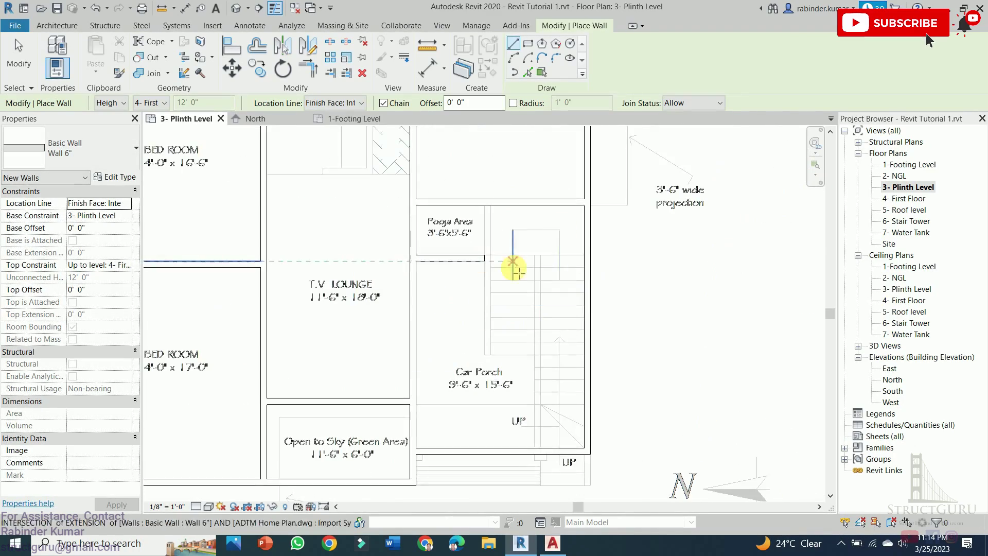
scroll(514, 269, "up", 1)
left_click(484, 205)
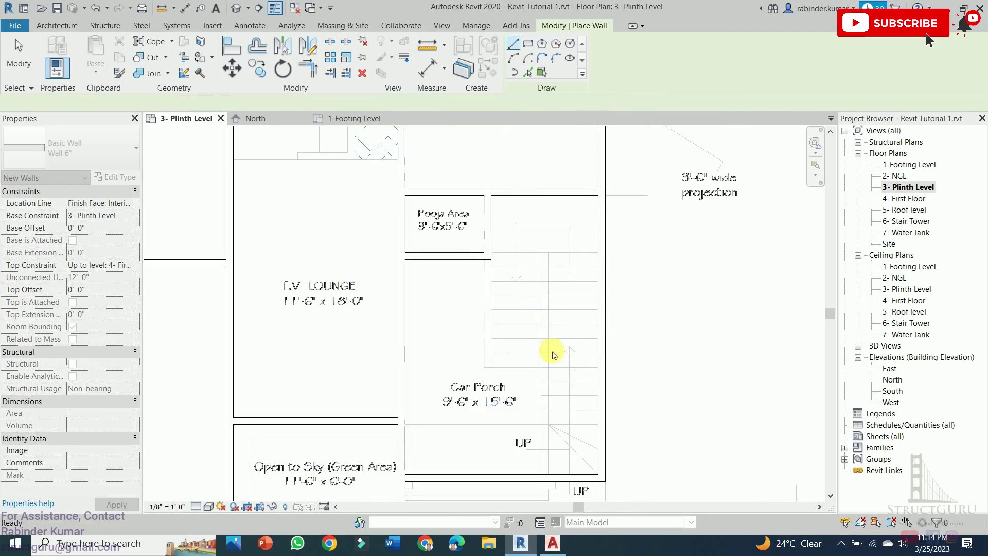
- Draw the kitchen's right-hand and lower walls, and the short vertical wall between the Common Bath and Open to Sky
scroll(545, 361, "down", 2)
middle_click_drag(380, 177, 485, 323)
scroll(472, 232, "up", 1)
left_click(475, 245)
left_click(474, 349)
left_click(382, 349)
key("Escape")
scroll(495, 323, "down", 1)
scroll(337, 165, "up", 2)
scroll(404, 261, "down", 4)
scroll(464, 308, "up", 2)
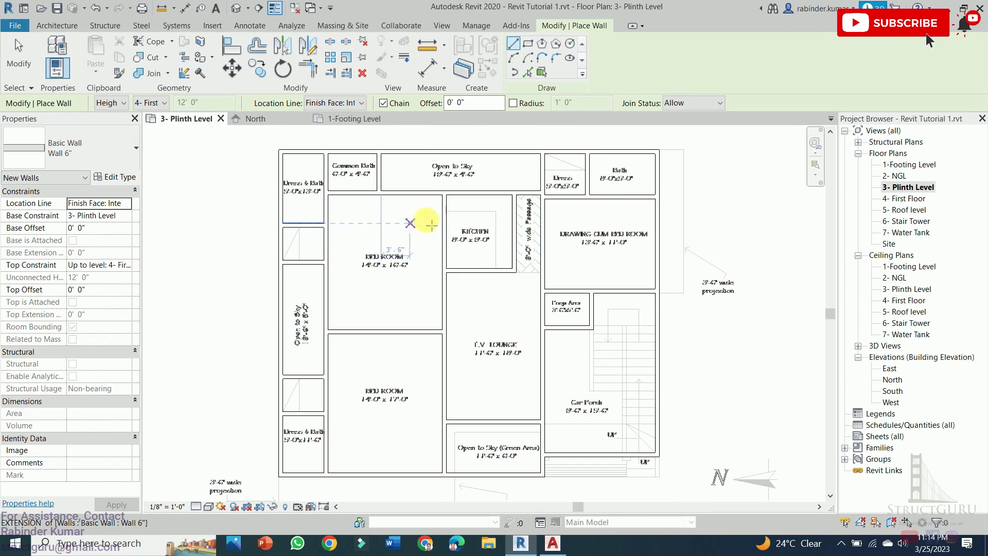
- End wall placement and set the plan view's visual style to Wireframe
scroll(365, 217, "up", 2)
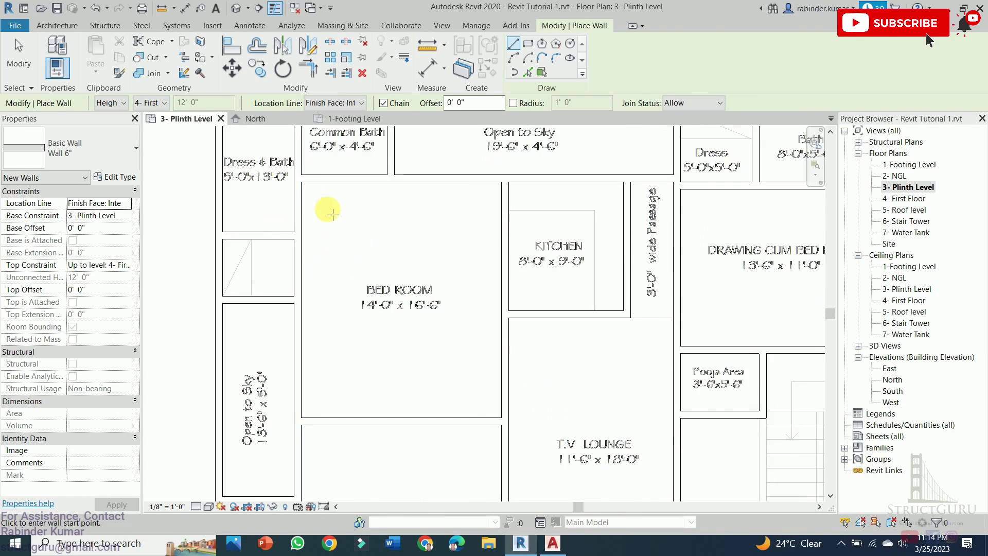
scroll(382, 226, "up", 3)
scroll(407, 232, "down", 2)
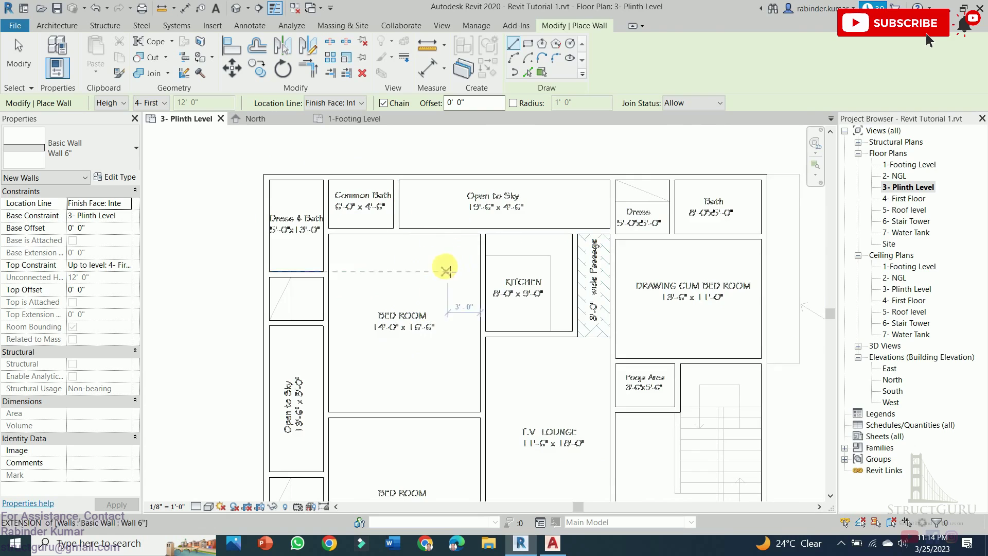
key("Escape")
key("Escape")
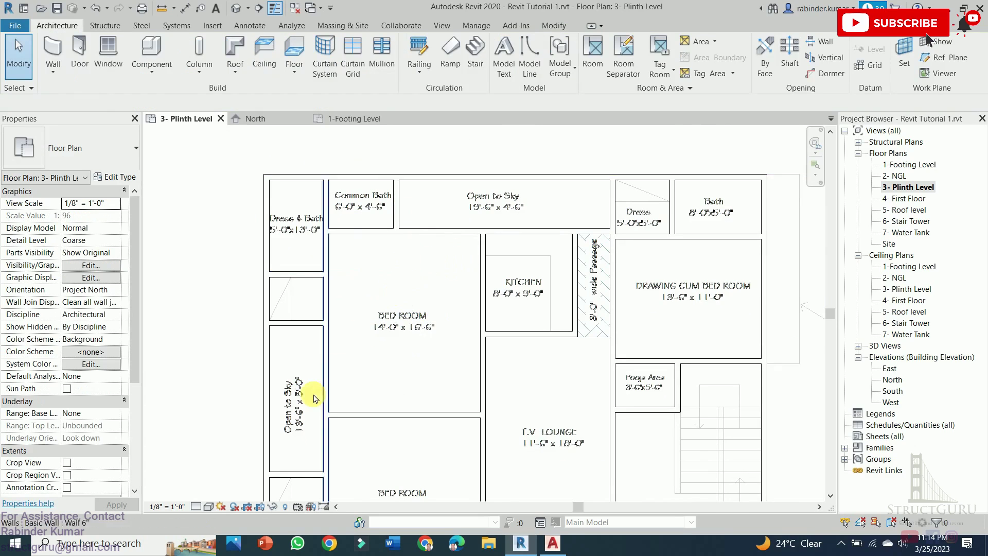
left_click(210, 508)
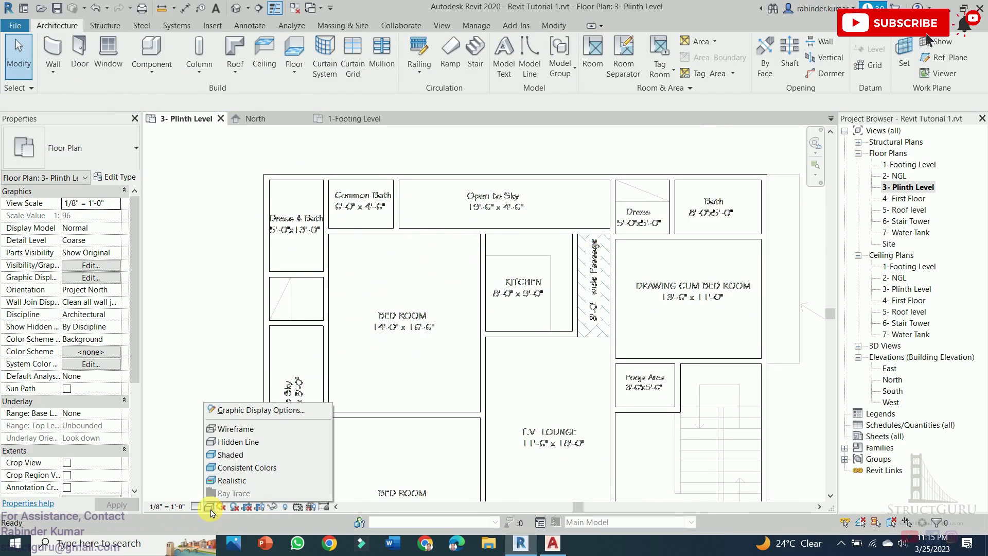
left_click(242, 430)
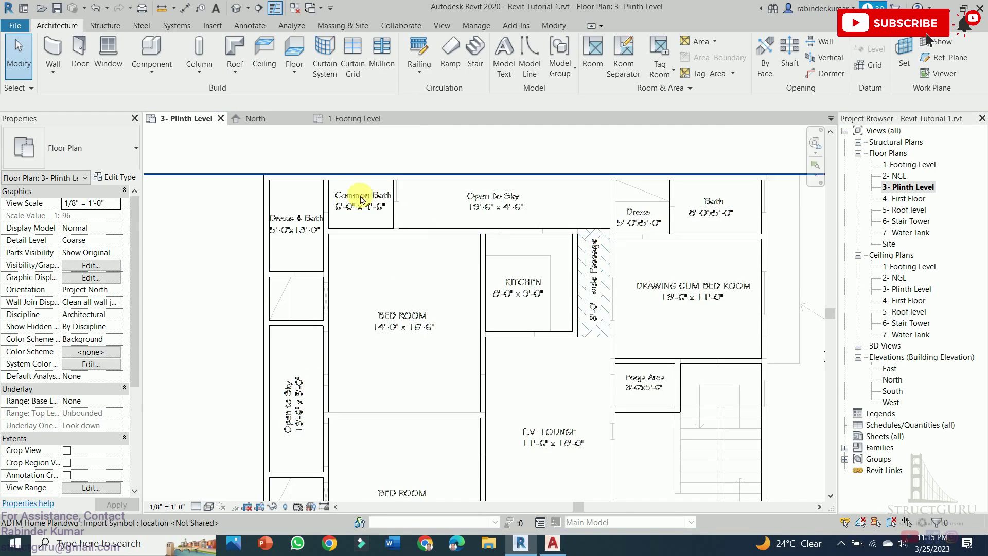
- Examine the openings drawn in the imported plan along the Common Bath, Open to Sky and kitchen walls
scroll(332, 200, "up", 6)
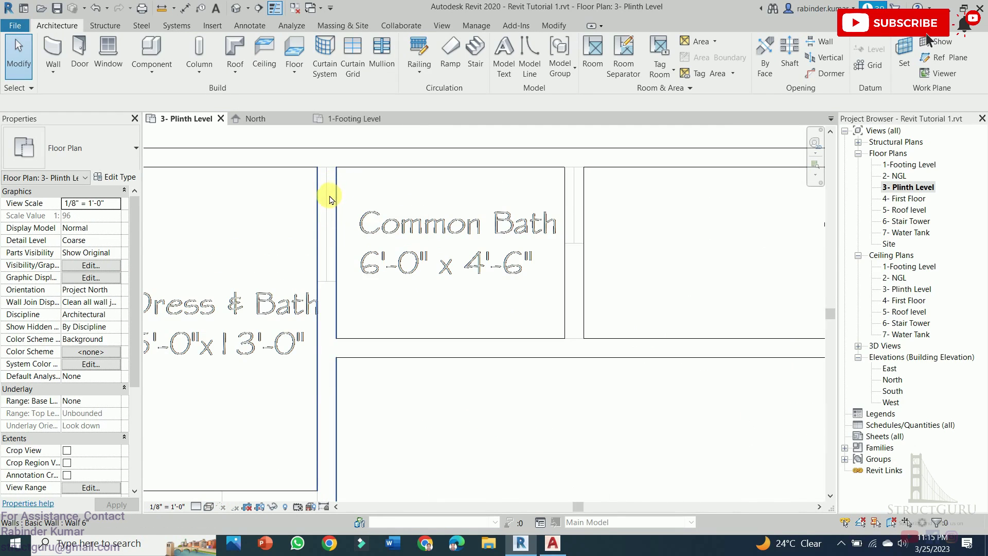
scroll(330, 203, "down", 3)
scroll(340, 232, "down", 1)
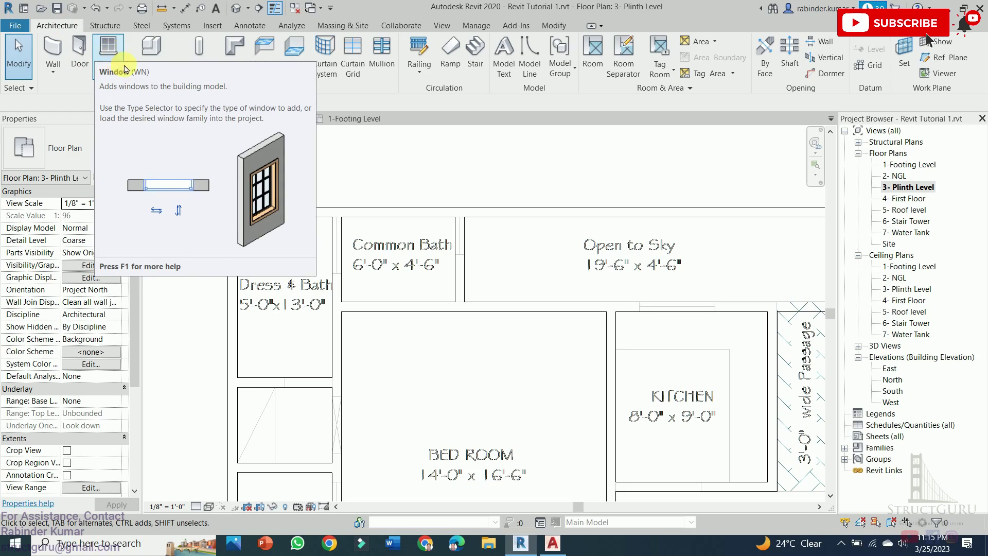
left_click(111, 56)
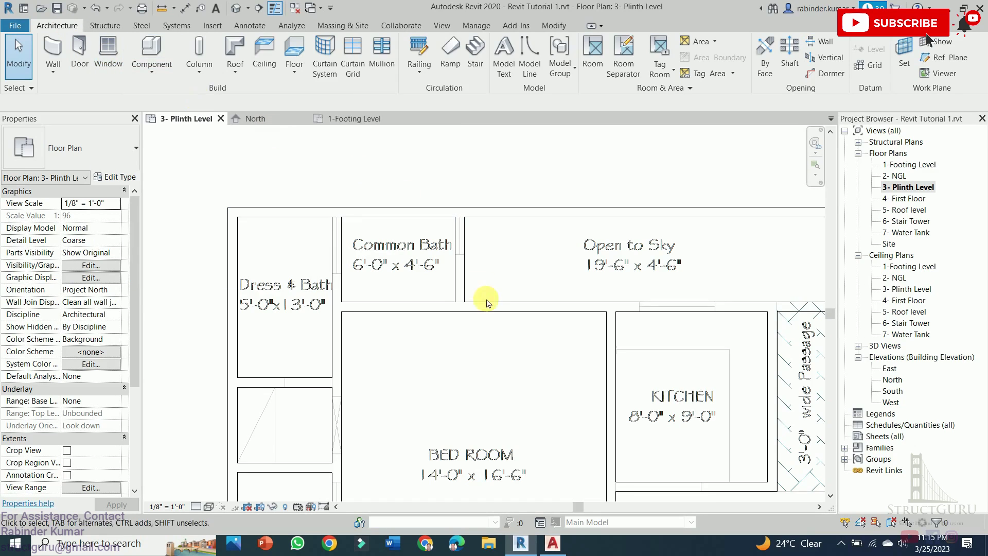
scroll(352, 239, "up", 1)
scroll(393, 284, "down", 2)
middle_click_drag(393, 285, 362, 332)
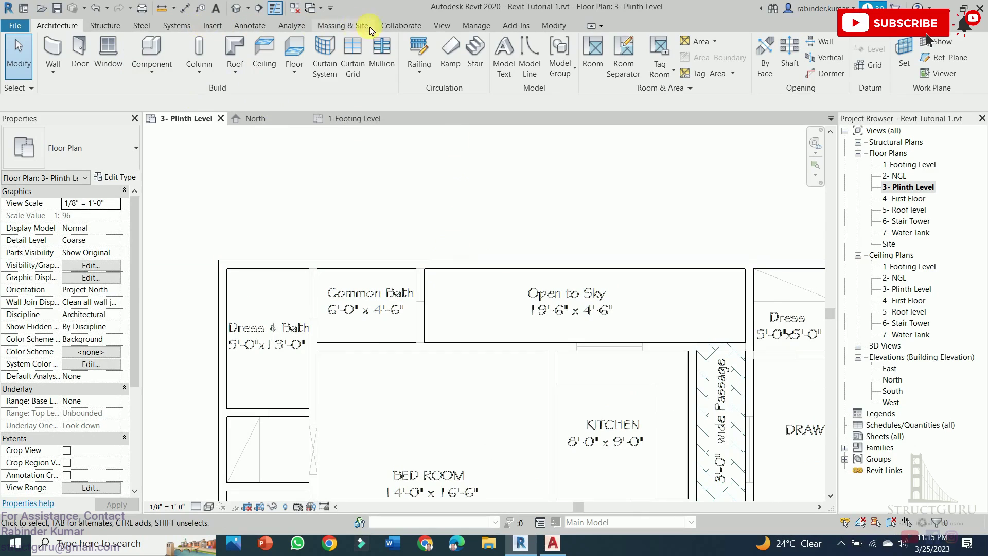
scroll(494, 309, "down", 1)
middle_click_drag(468, 387, 423, 318)
scroll(388, 272, "up", 1)
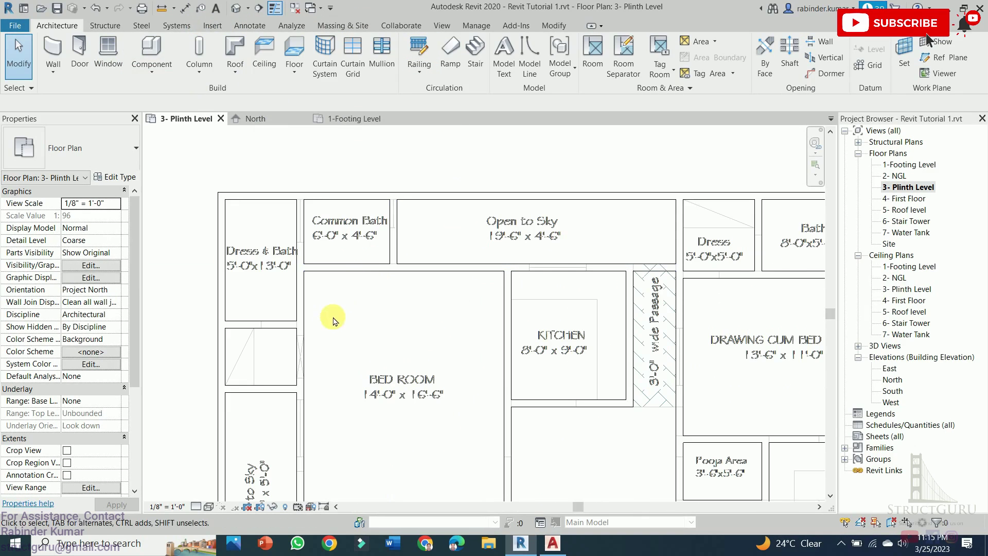
middle_click_drag(347, 302, 371, 409)
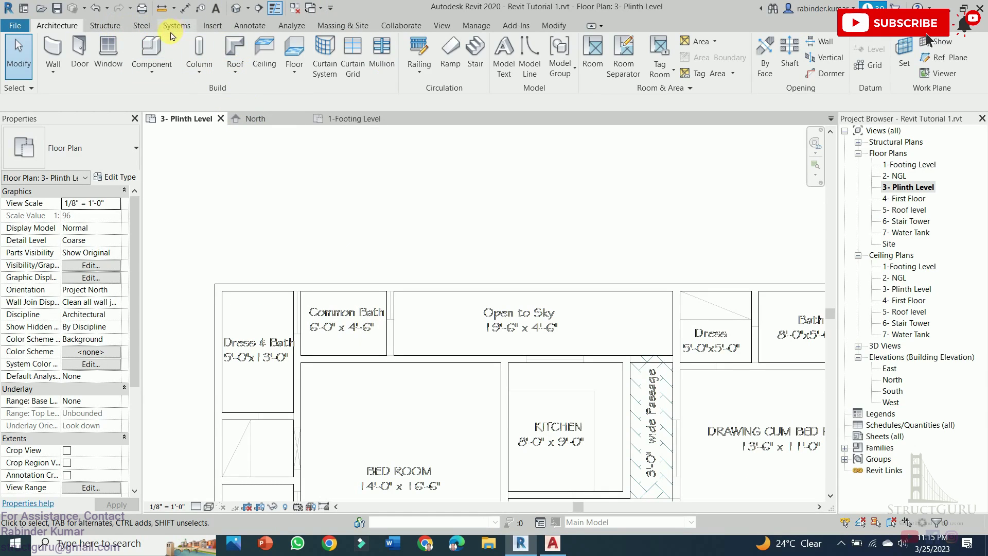
- Measure the opening in the wall between the upper Dress & Bath and the Common Bath
left_click(105, 26)
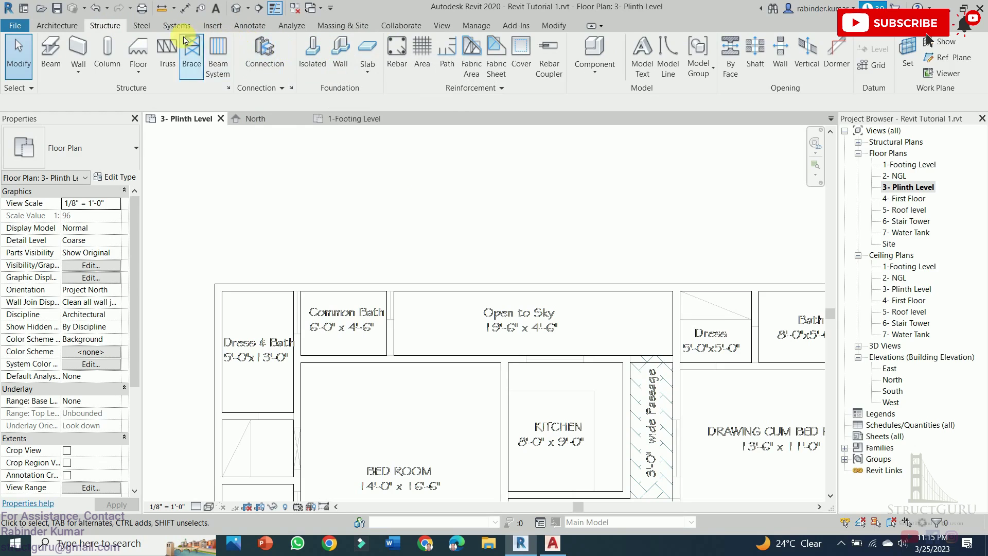
left_click(54, 25)
left_click(556, 26)
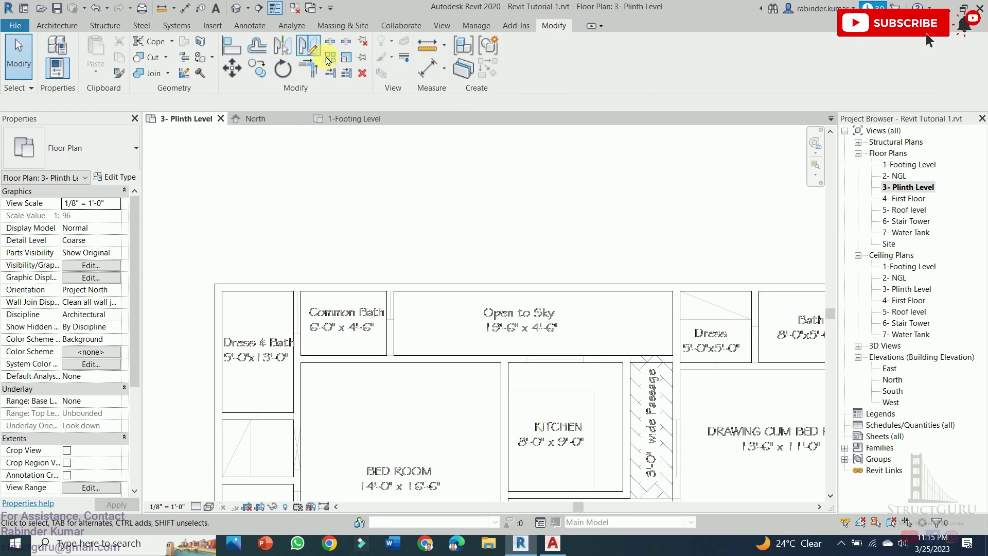
left_click(430, 46)
scroll(309, 327, "up", 2)
left_click(293, 254)
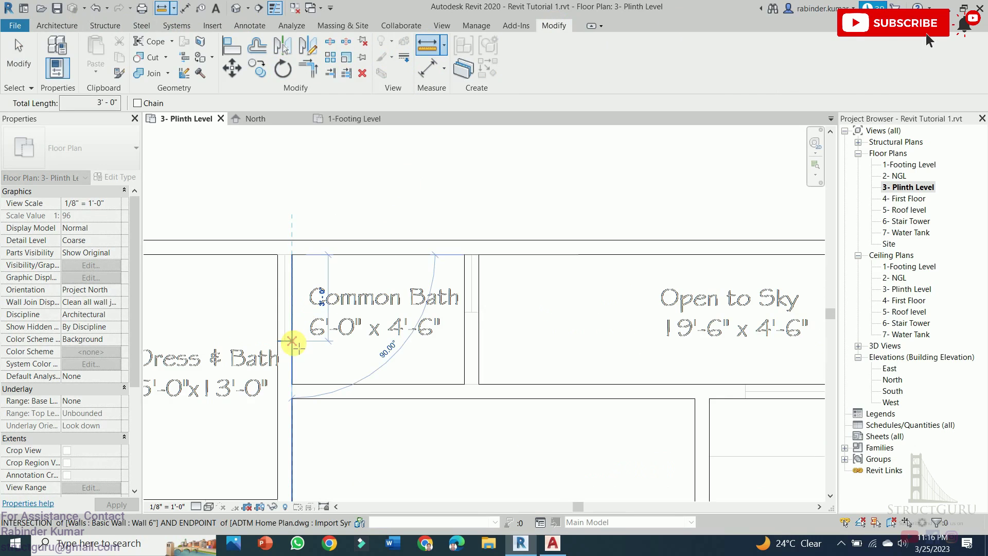
key("Escape")
key("Escape")
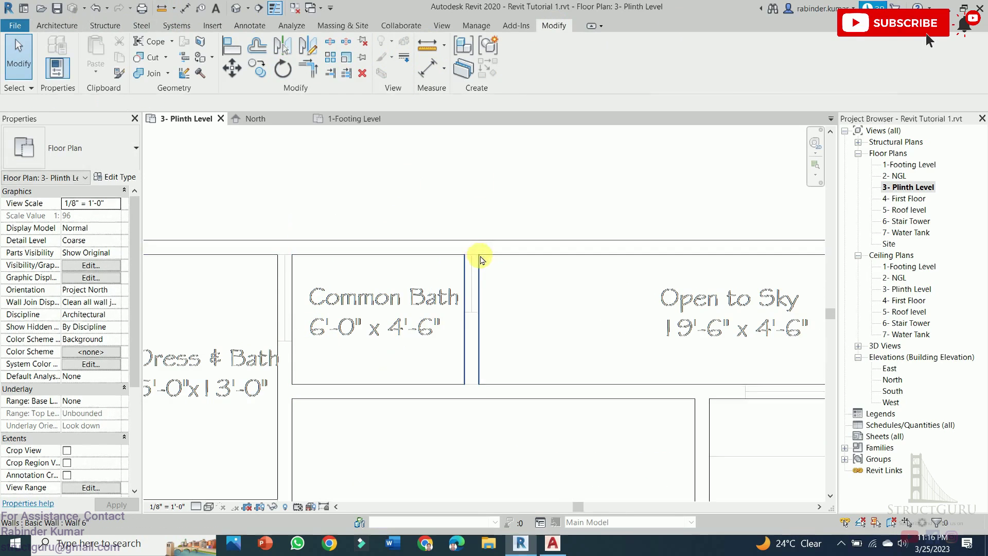
- Measure the opening in the wall between the Common Bath and the Open to Sky area
left_click(427, 58)
left_click(479, 255)
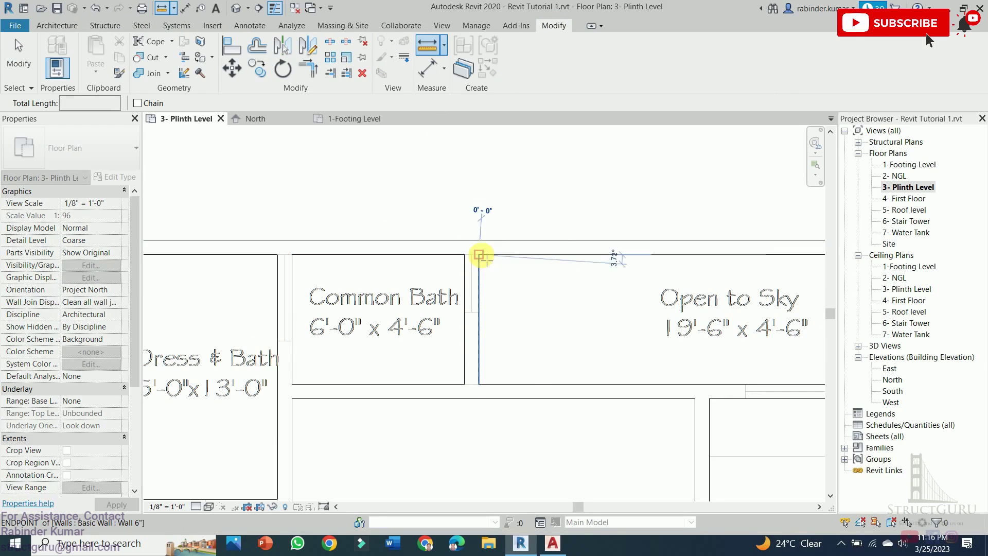
key("Escape")
key("Escape")
scroll(488, 339, "down", 4)
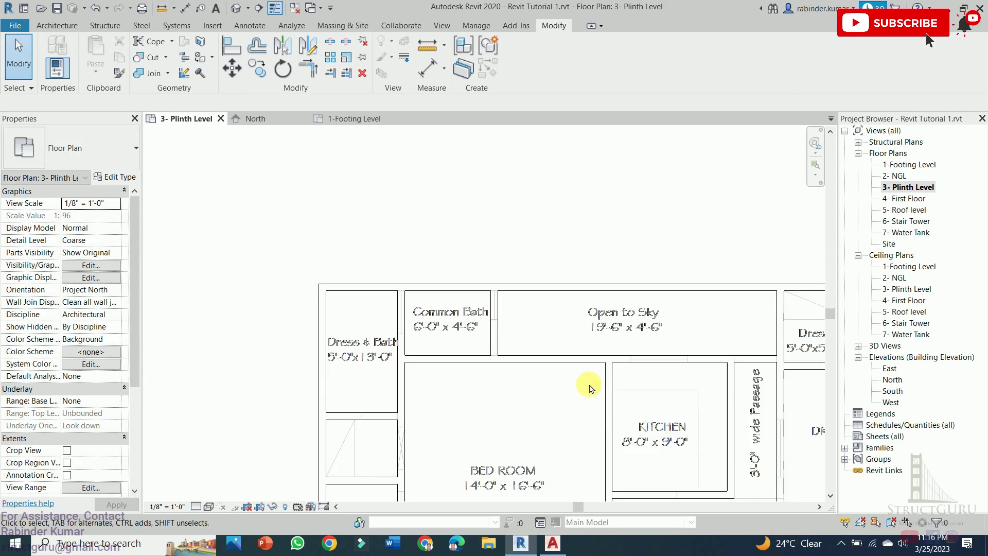
- Measure the width of the window opening in the wall above the kitchen
left_click(427, 46)
left_click(544, 279)
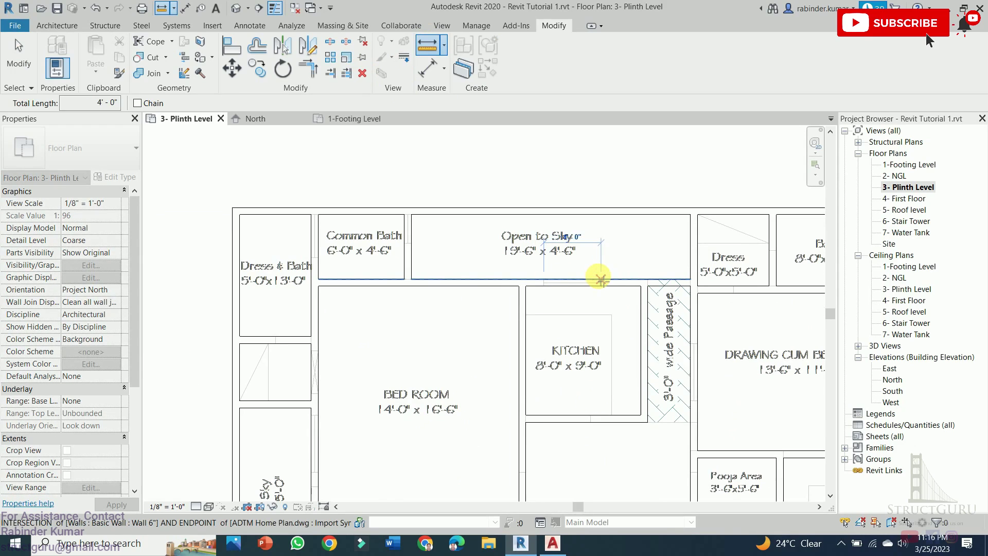
key("Escape")
key("Escape")
scroll(589, 315, "down", 3)
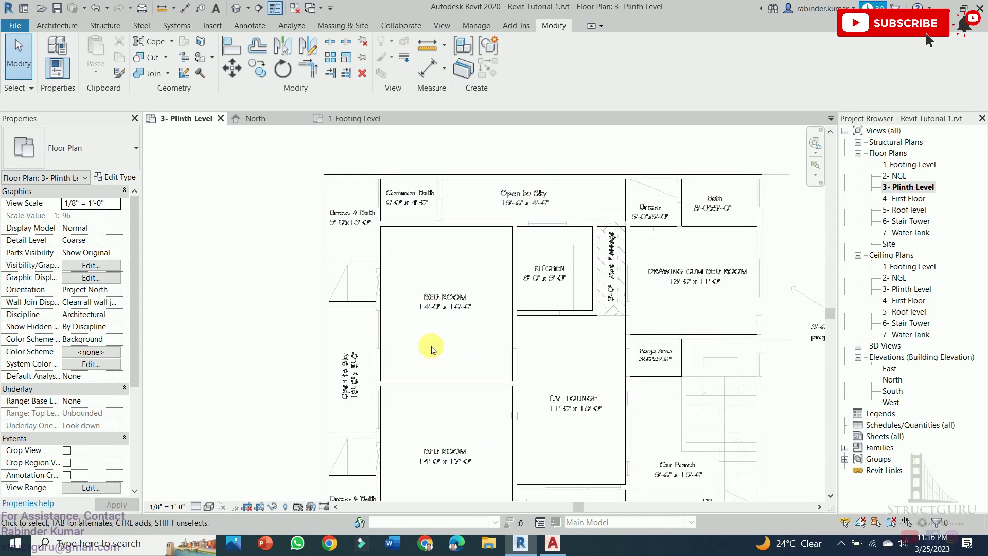
- Examine the remaining openings across the plan, including those around the lower bedroom, Dress & Bath and Green Area
scroll(425, 343, "up", 1)
scroll(408, 352, "down", 1)
middle_click_drag(408, 353, 431, 481)
scroll(407, 401, "down", 1)
scroll(335, 426, "up", 3)
middle_click_drag(405, 372, 401, 234)
left_click(427, 45)
scroll(270, 476, "up", 3)
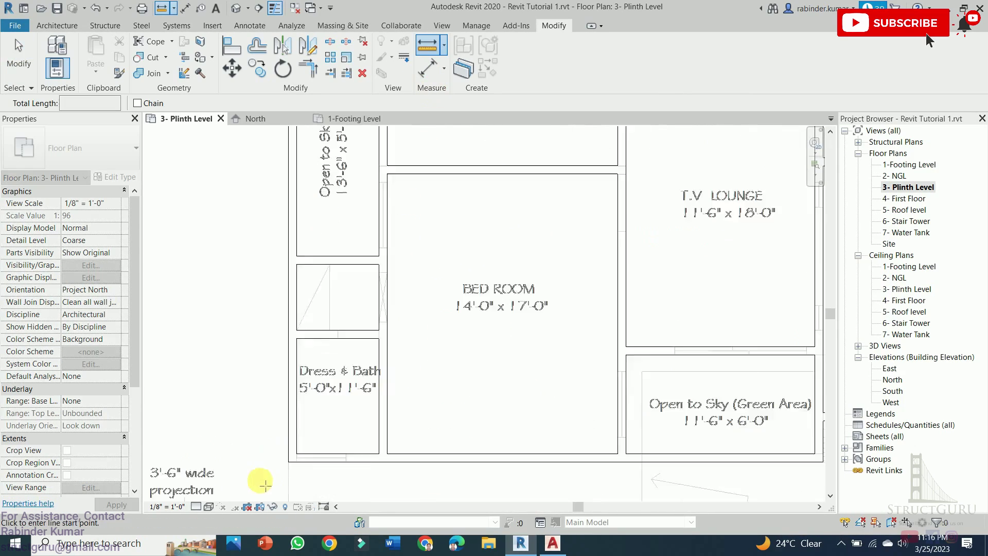
key("Escape")
scroll(316, 438, "down", 3)
middle_click_drag(313, 348, 373, 378)
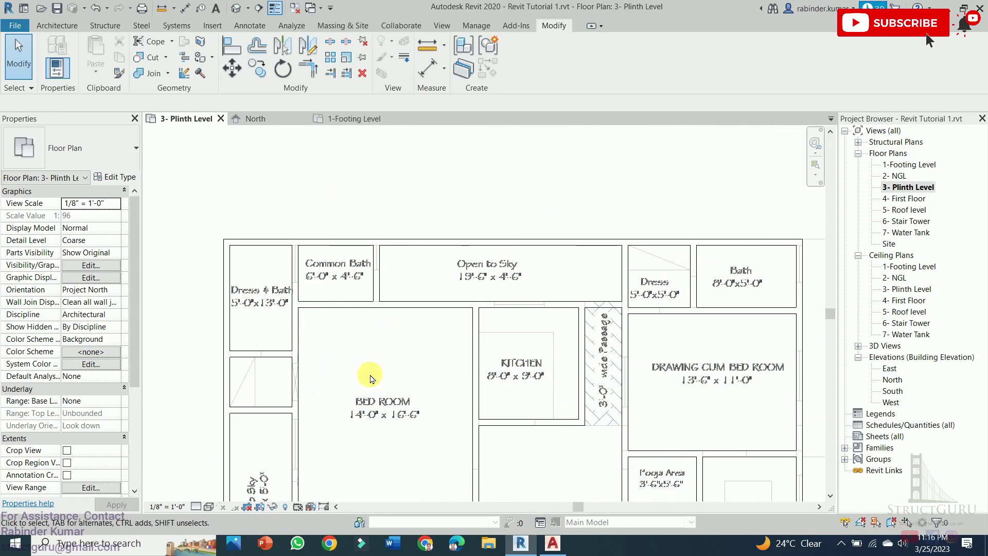
scroll(377, 394, "down", 2)
scroll(334, 371, "up", 2)
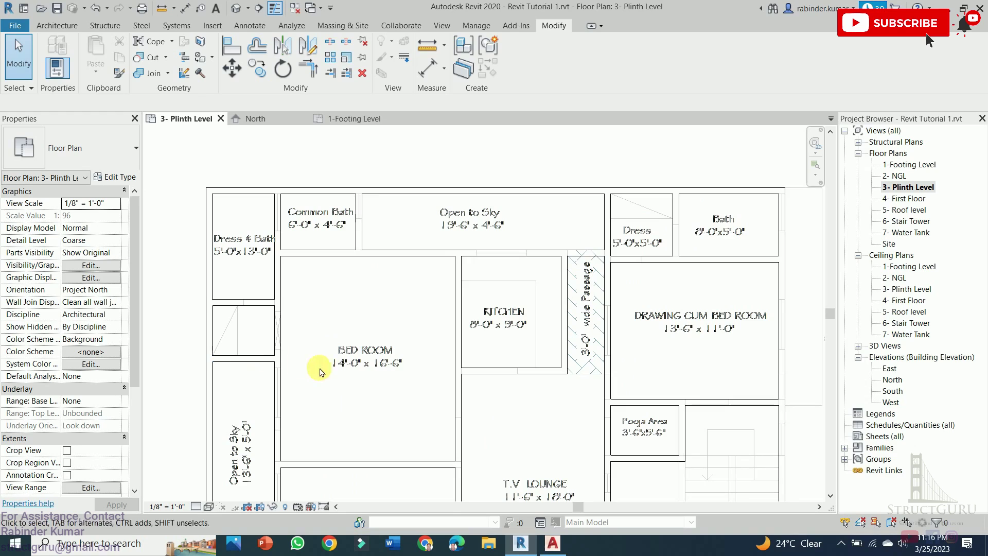
- Duplicate the Fixed 36" x 48" window type as W2' and set its width to 2' 0"
left_click(69, 29)
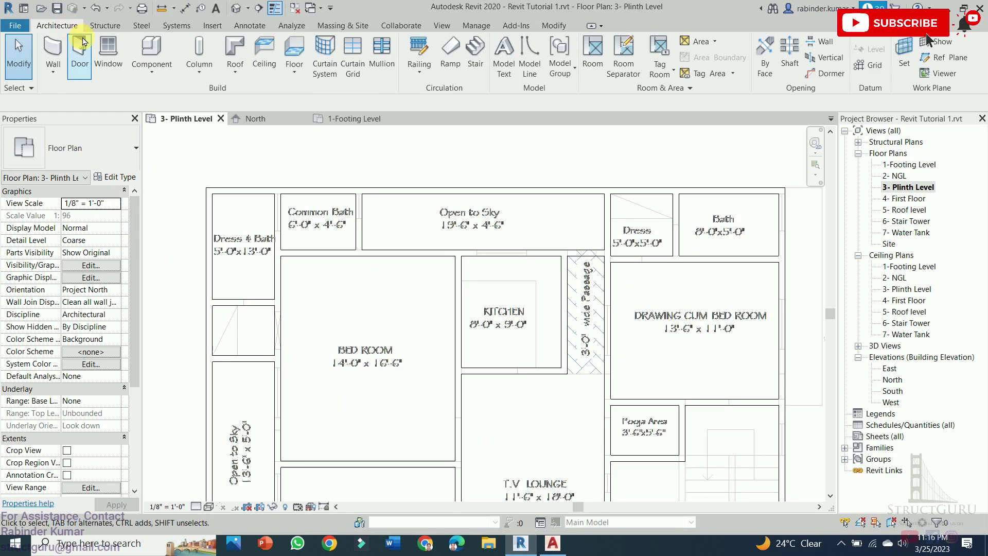
left_click(119, 53)
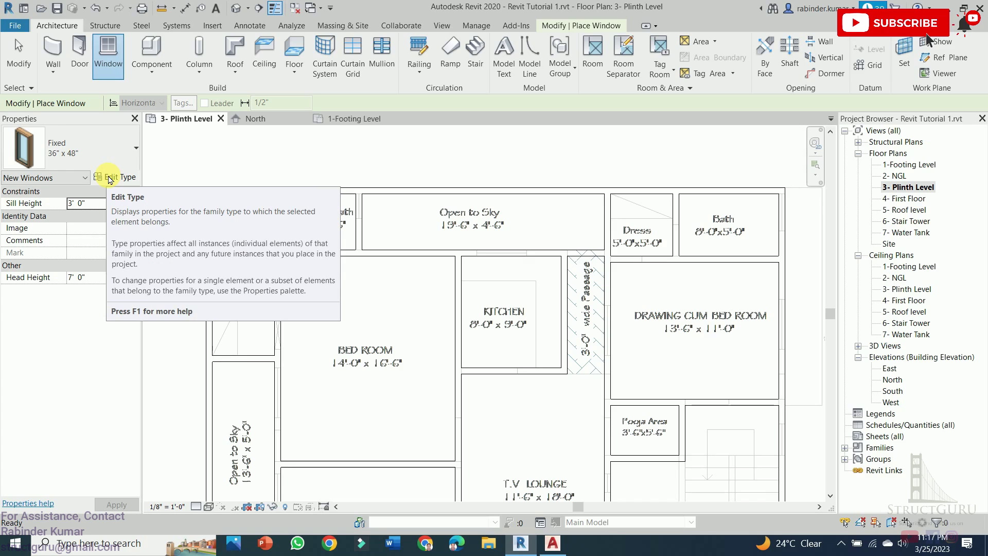
left_click(110, 178)
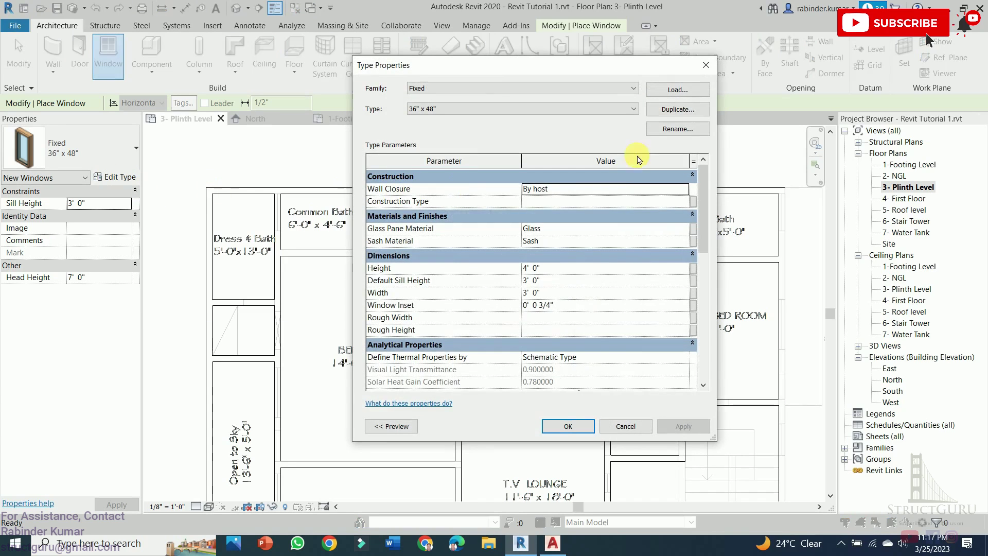
left_click(677, 112)
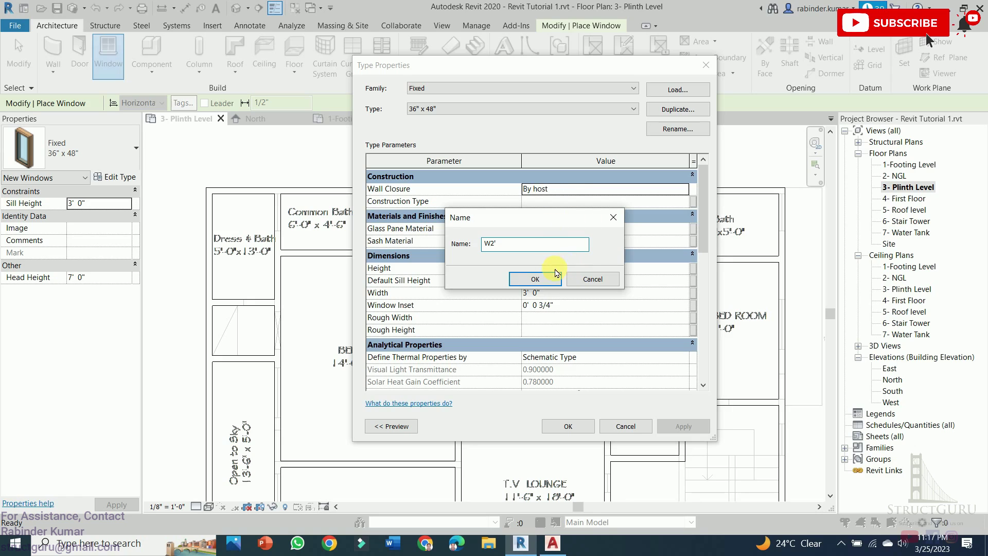
left_click(548, 278)
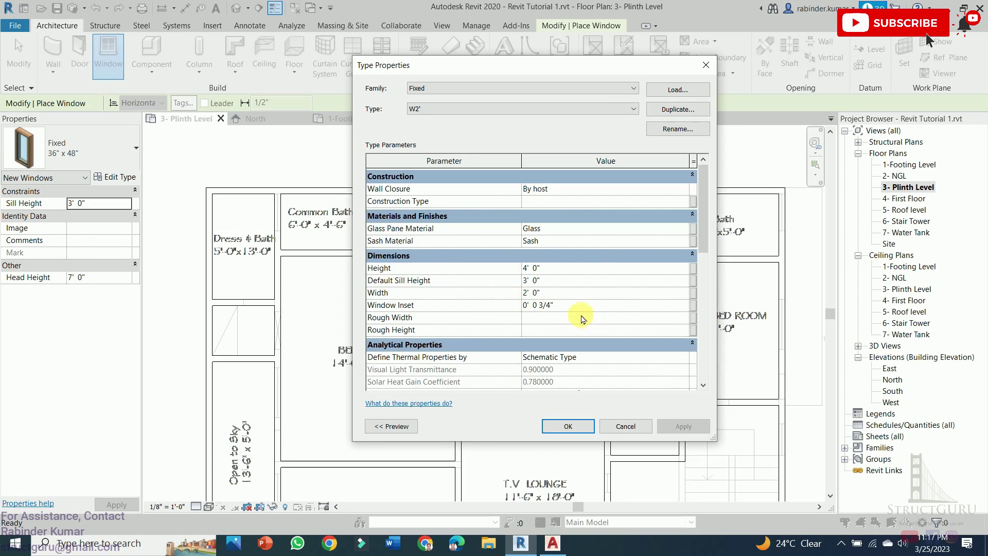
left_click(568, 426)
- Duplicate the W2' window type as W3' and set its width to 3' 0"
left_click(114, 177)
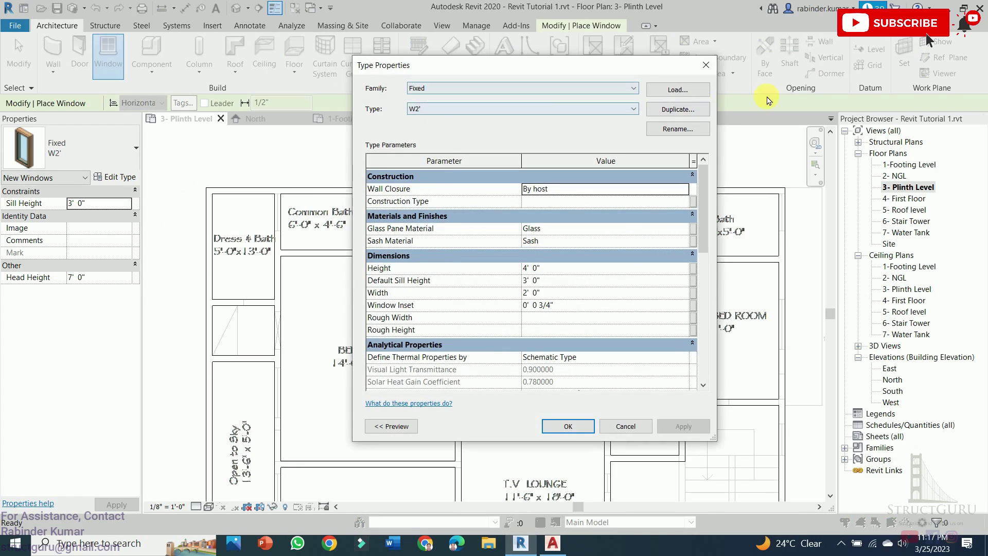
left_click(677, 109)
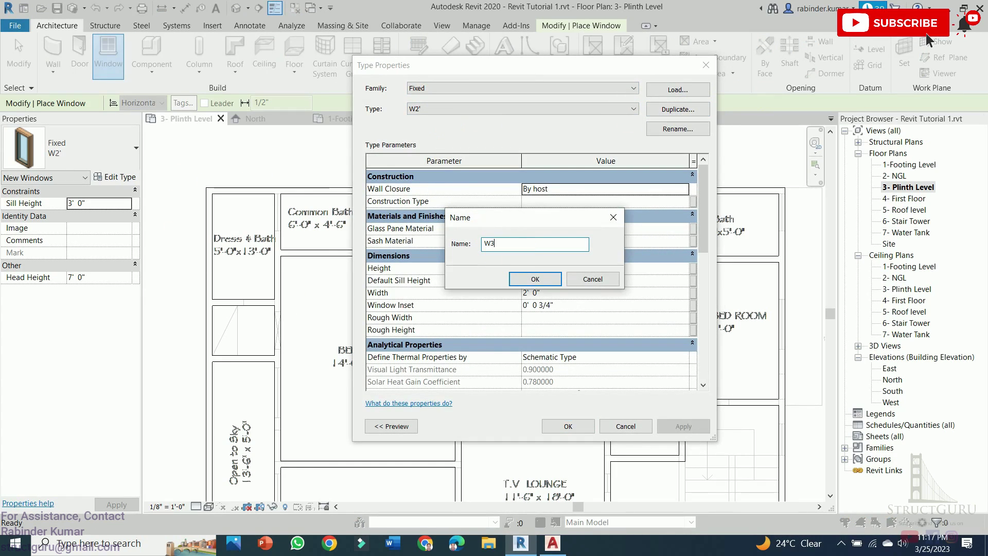
type("W3'")
key("Return")
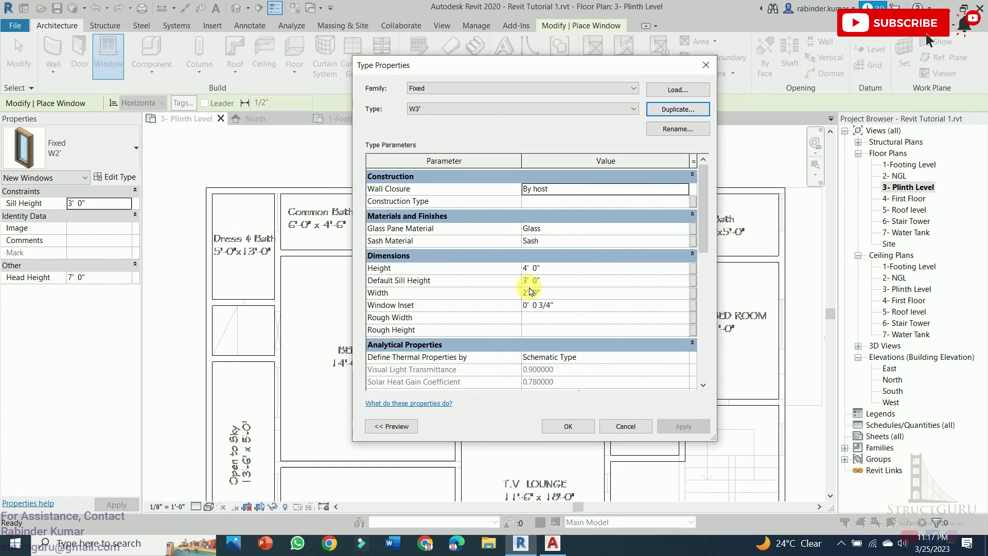
left_click(534, 295)
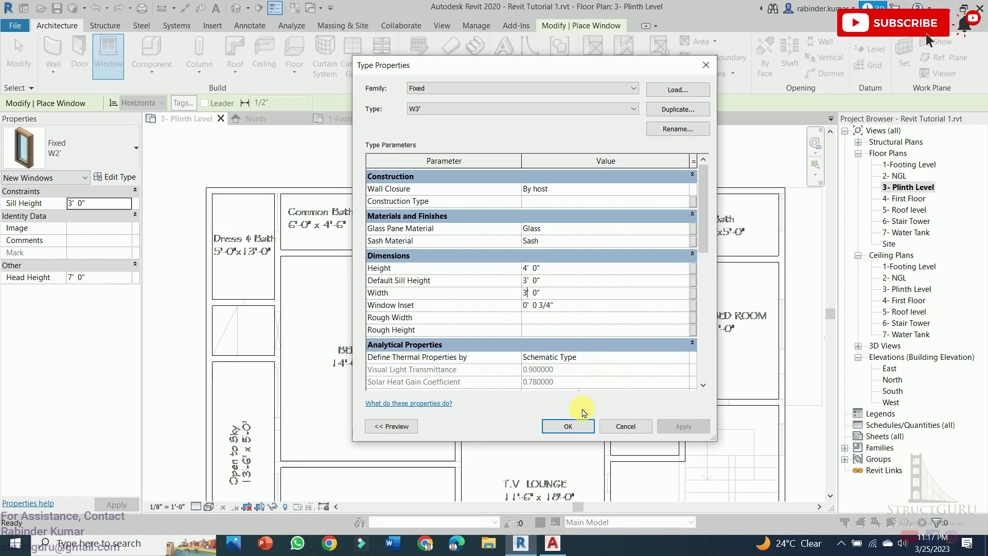
left_click(579, 431)
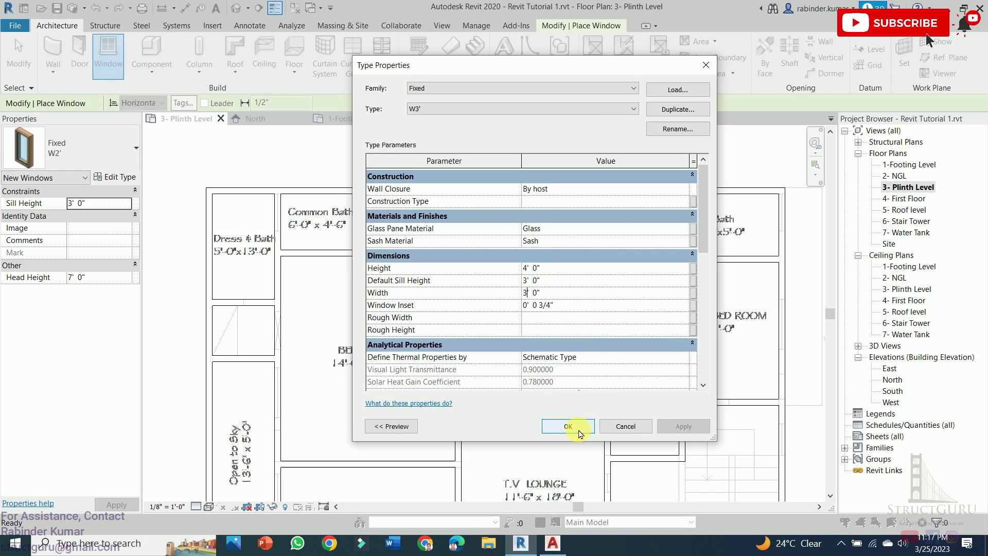
- Duplicate the W3' window type as W4' and set its width to 4' 0"
left_click(120, 179)
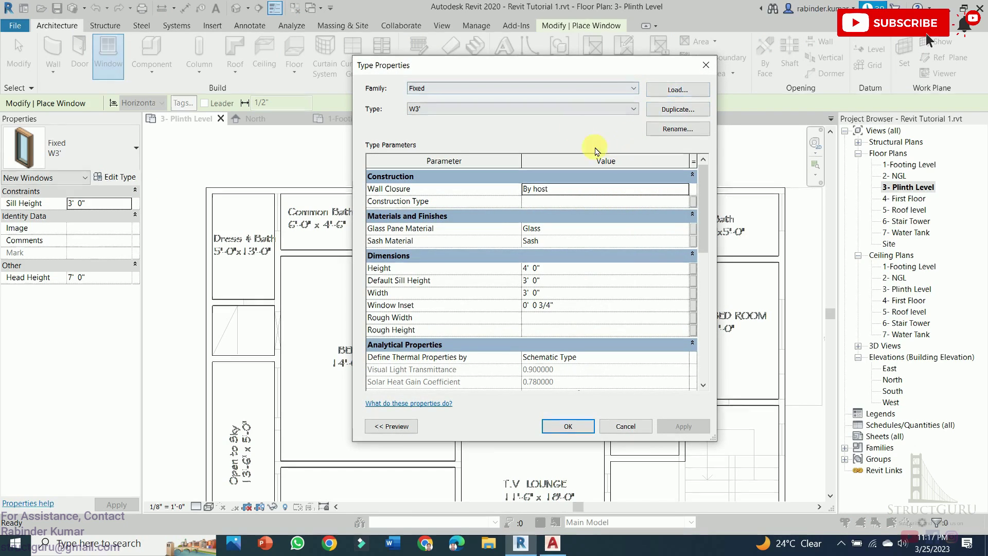
left_click(667, 111)
type("W4")
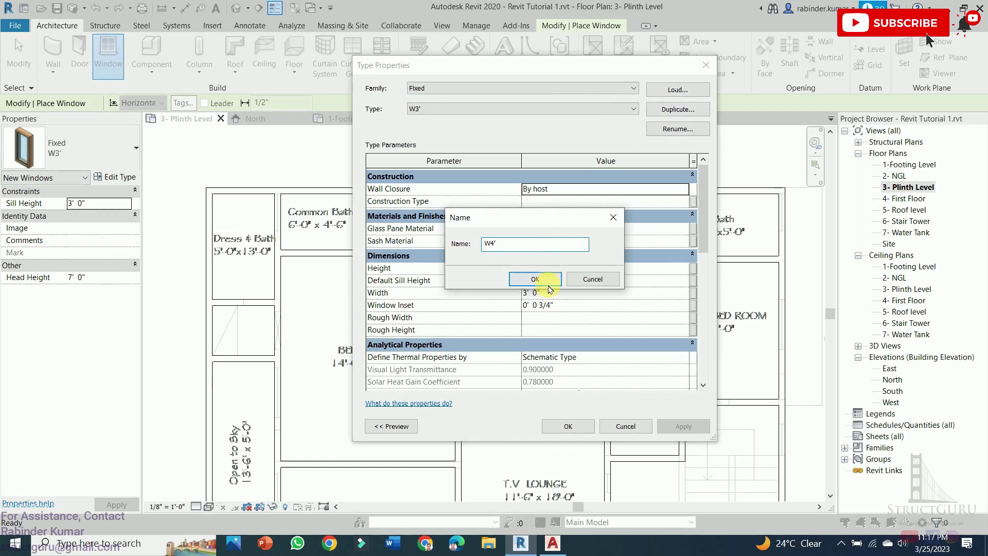
left_click(546, 284)
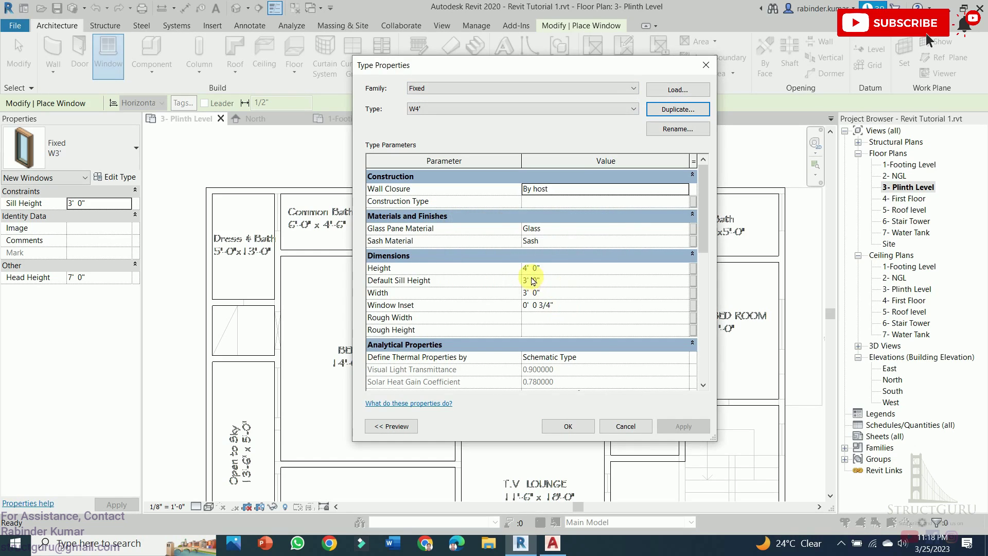
left_click(525, 284)
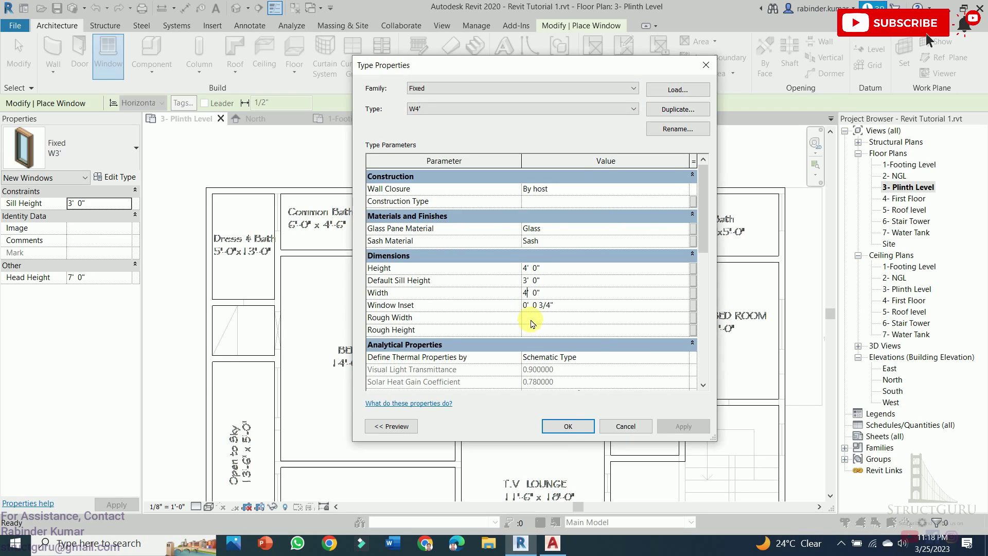
left_click(568, 427)
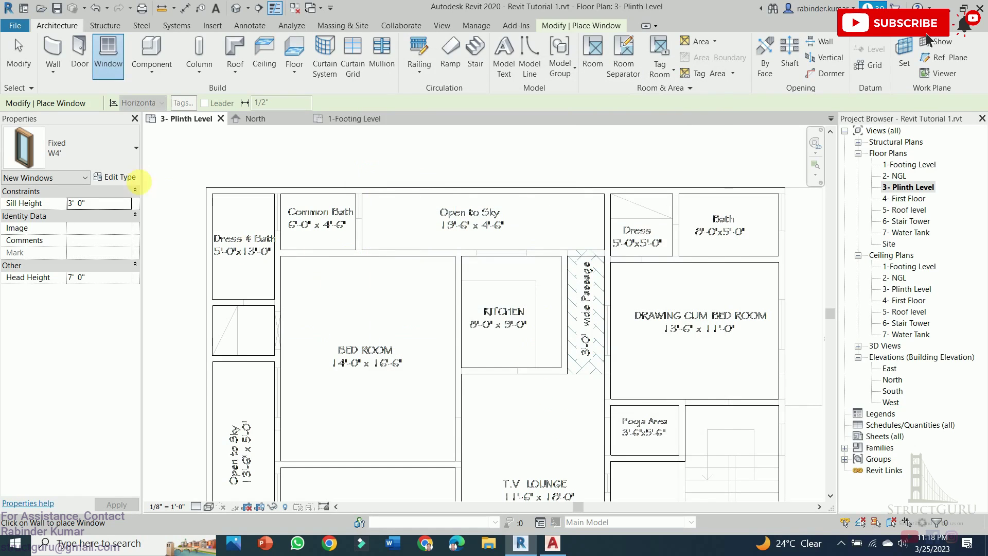
- Browse the Windows folder of the US Imperial family library to review the loadable window families
left_click(113, 177)
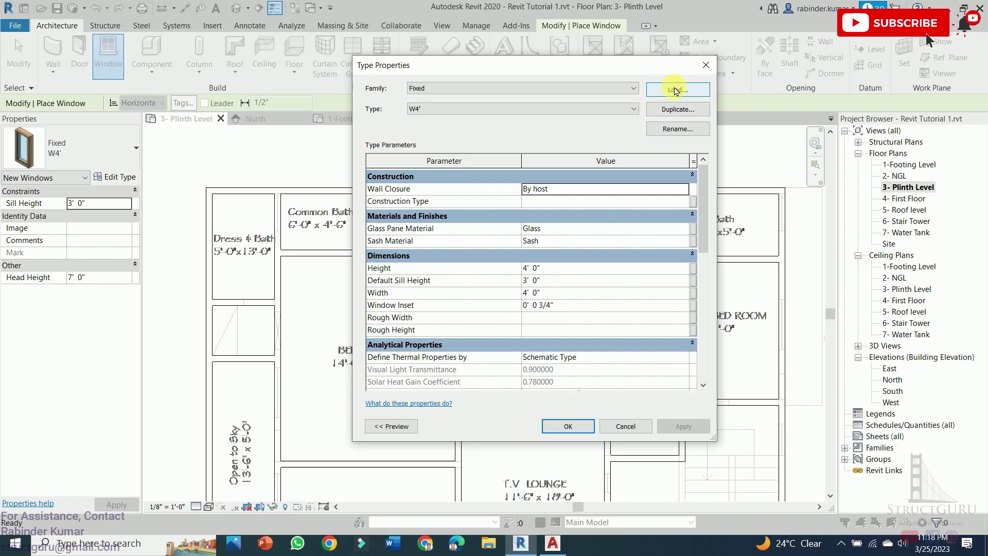
left_click(676, 91)
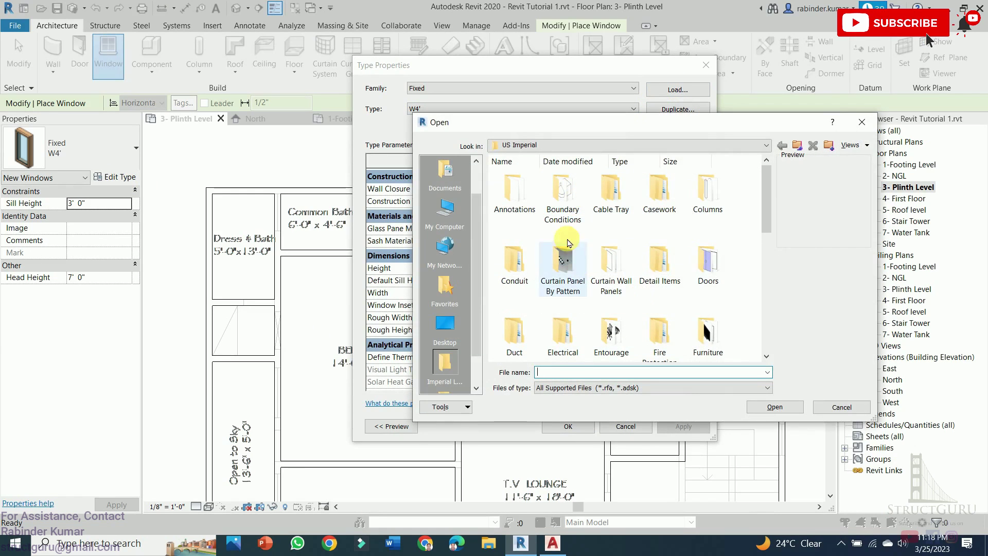
left_click_drag(625, 132, 575, 131)
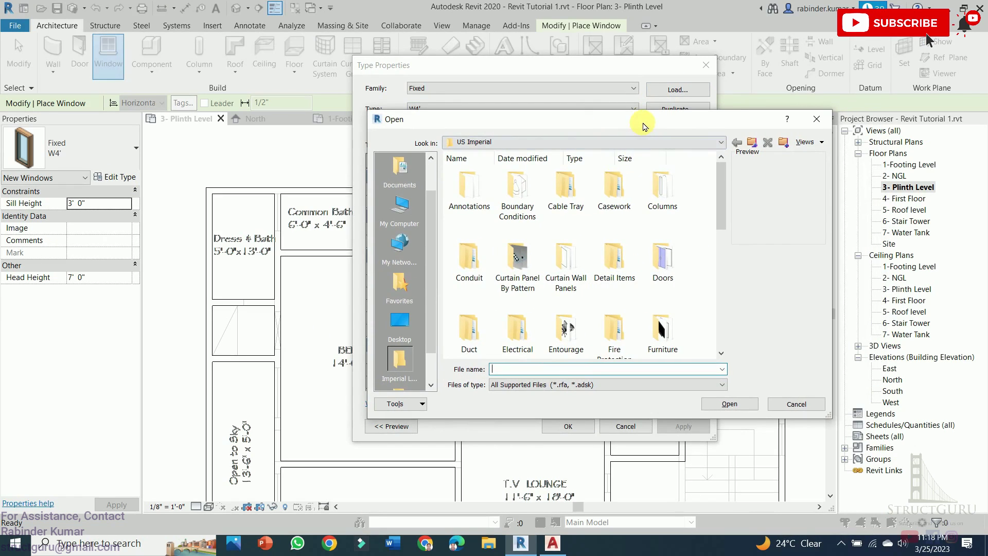
left_click_drag(637, 124, 603, 128)
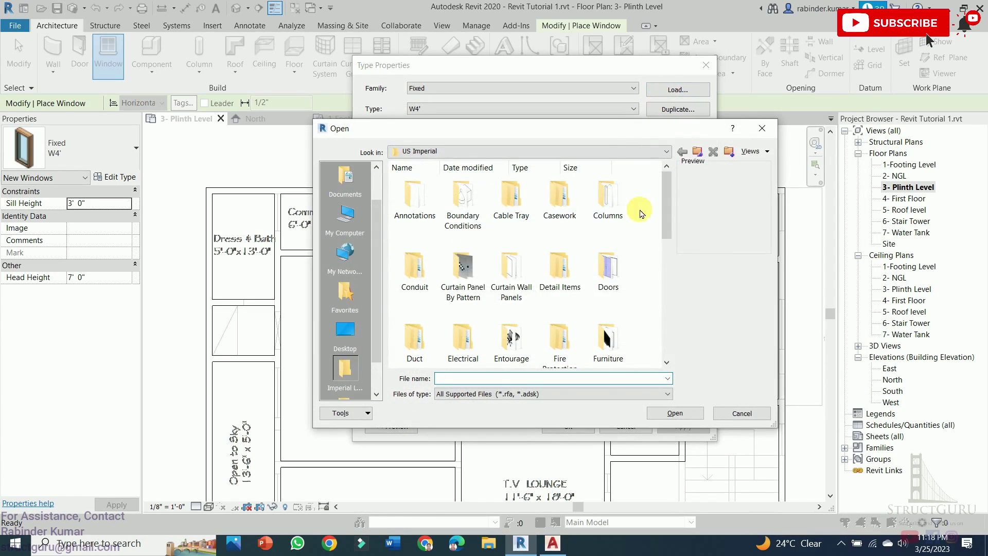
left_click_drag(662, 194, 671, 342)
double_click(609, 332)
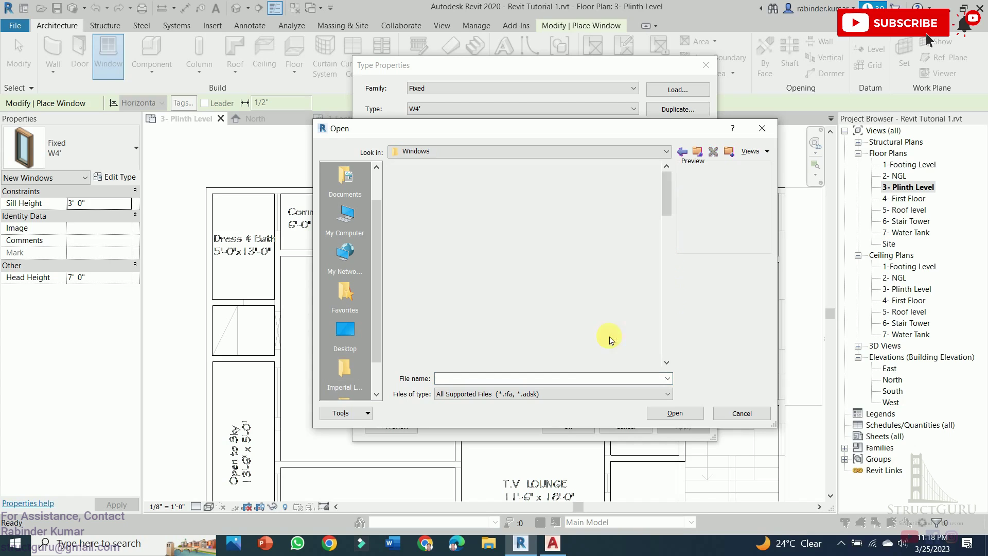
scroll(478, 226, "down", 2)
scroll(477, 227, "up", 2)
scroll(483, 254, "down", 1)
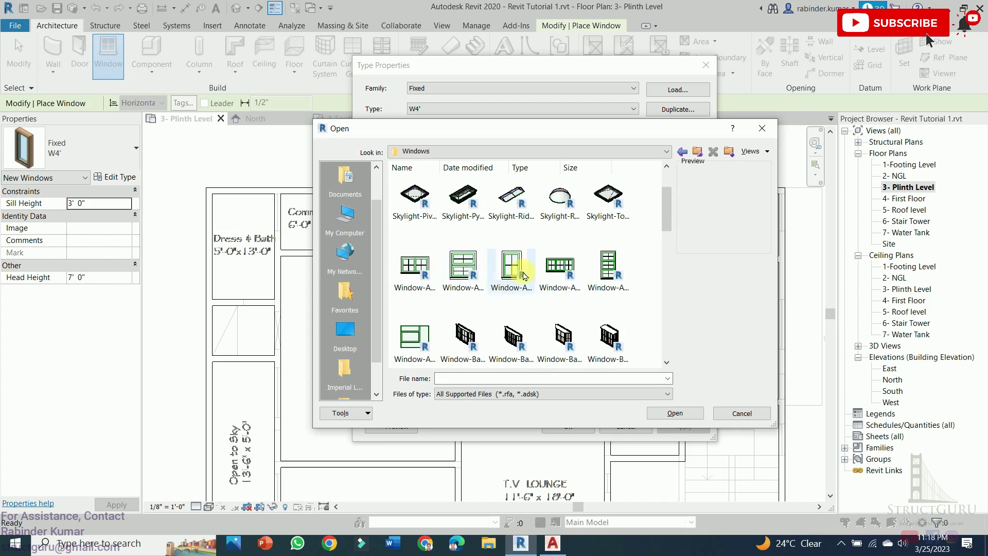
scroll(561, 263, "down", 2)
scroll(566, 265, "up", 2)
scroll(559, 260, "up", 1)
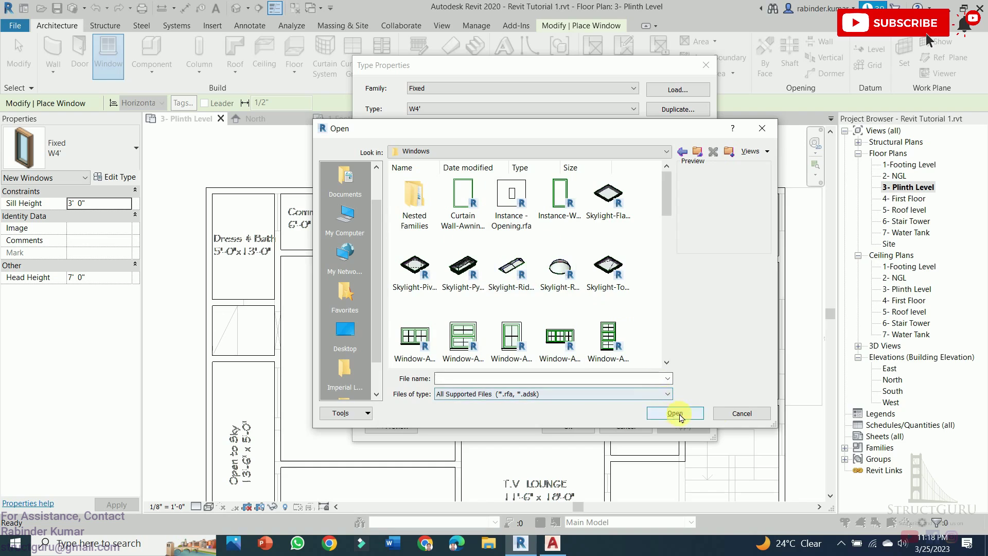
left_click(728, 418)
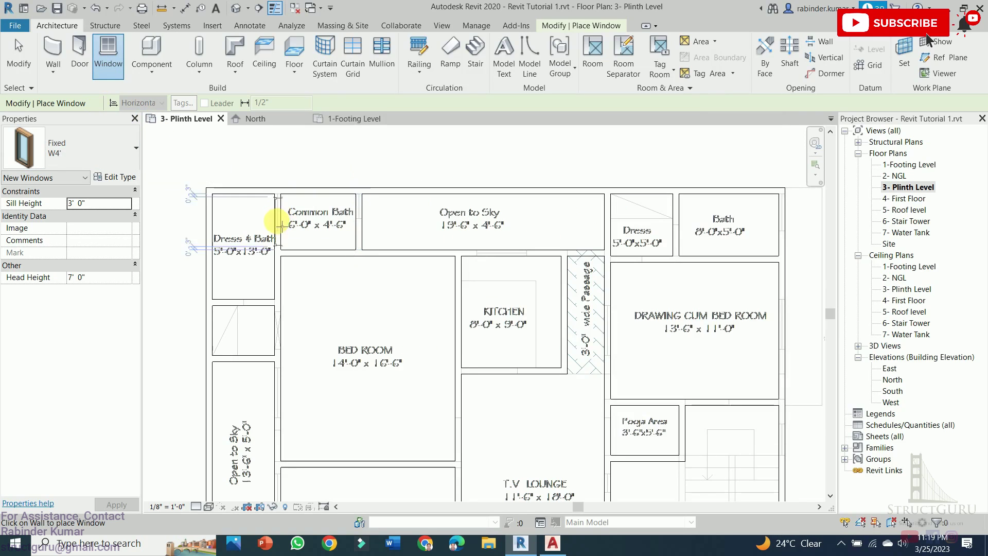
scroll(276, 221, "up", 3)
scroll(170, 176, "down", 2)
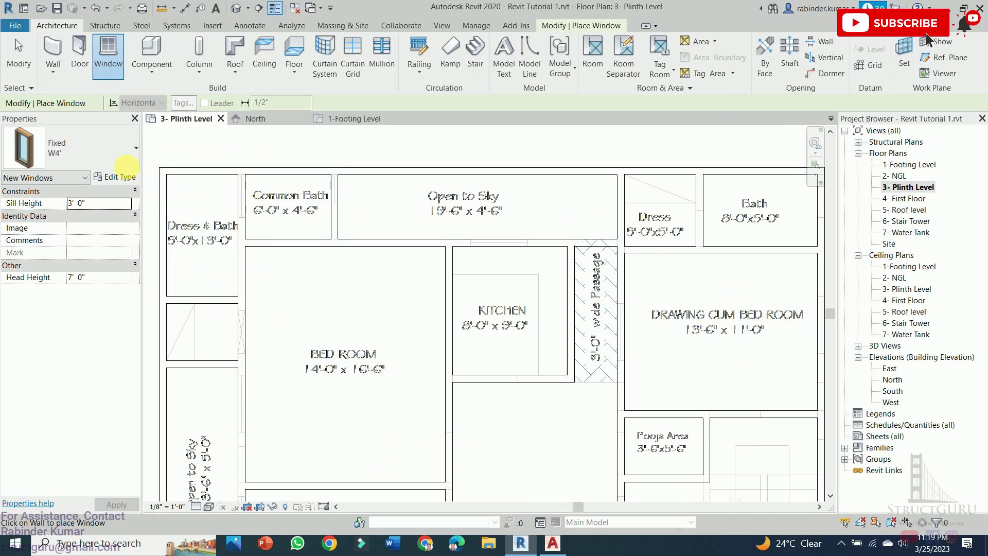
left_click(124, 177)
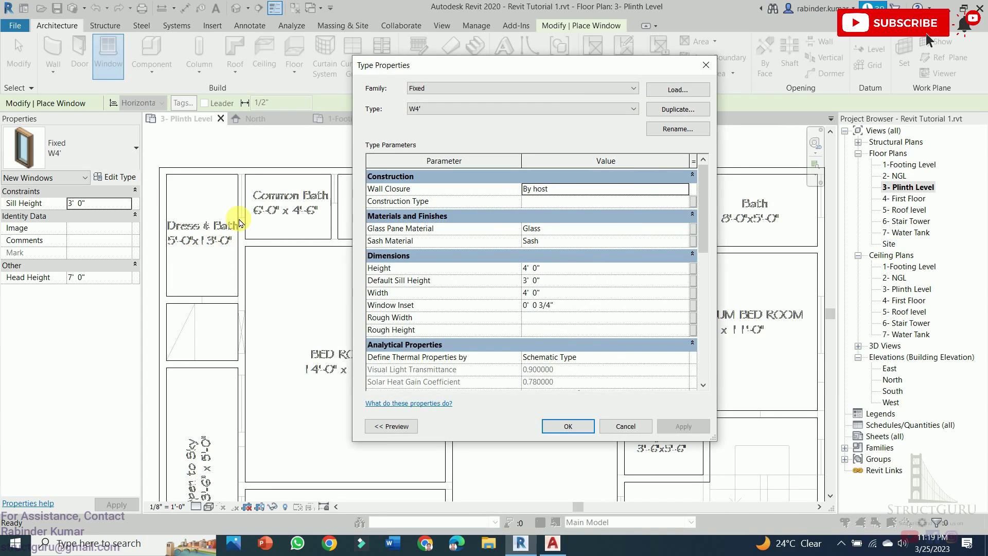
key("Escape")
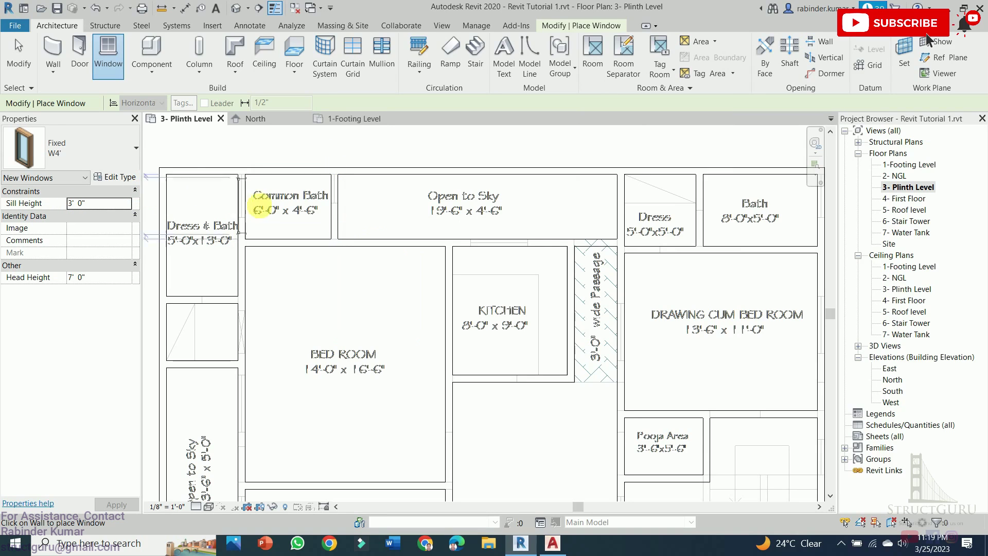
- Place a W3' window with an 8' 0" sill height in the wall between the upper Dress & Bath and the Common Bath
left_click(129, 149)
left_click(128, 149)
left_click(129, 149)
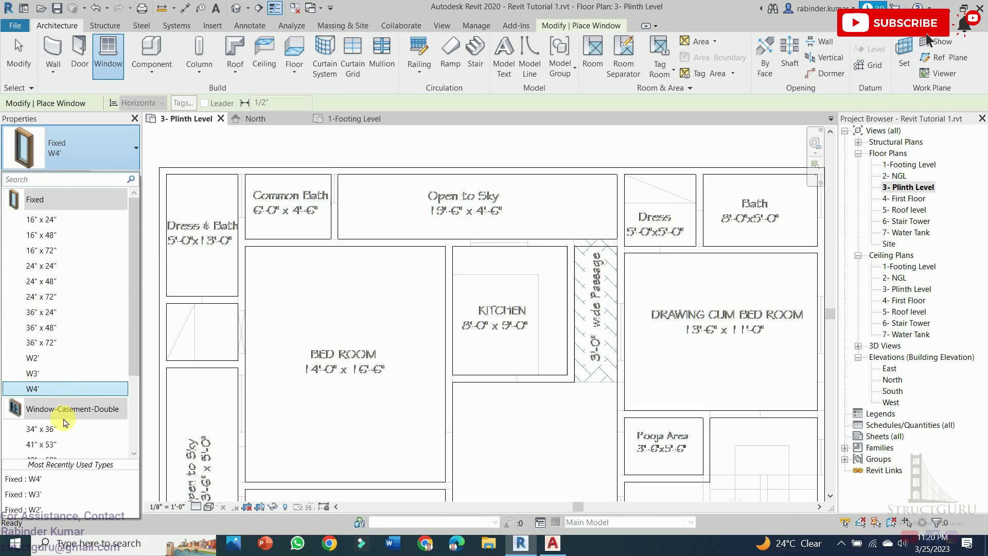
left_click(47, 374)
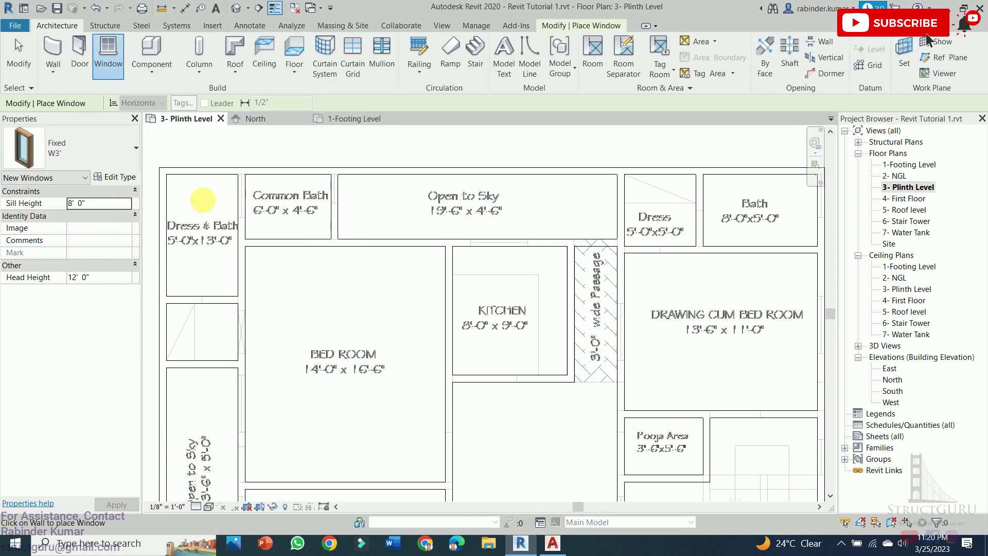
left_click(242, 205)
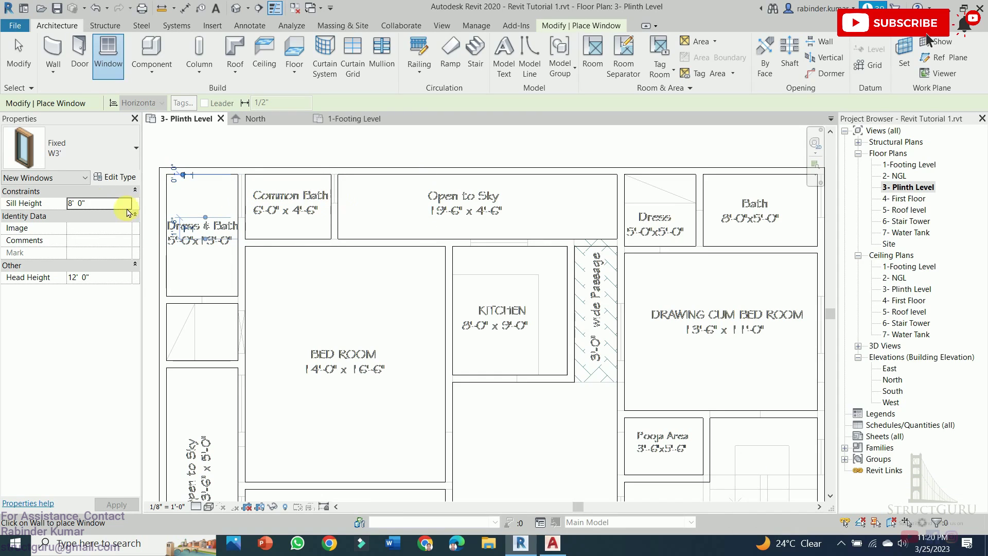
- Place a W2' window in the wall between the Common Bath and the upper Open to Sky area
left_click(136, 150)
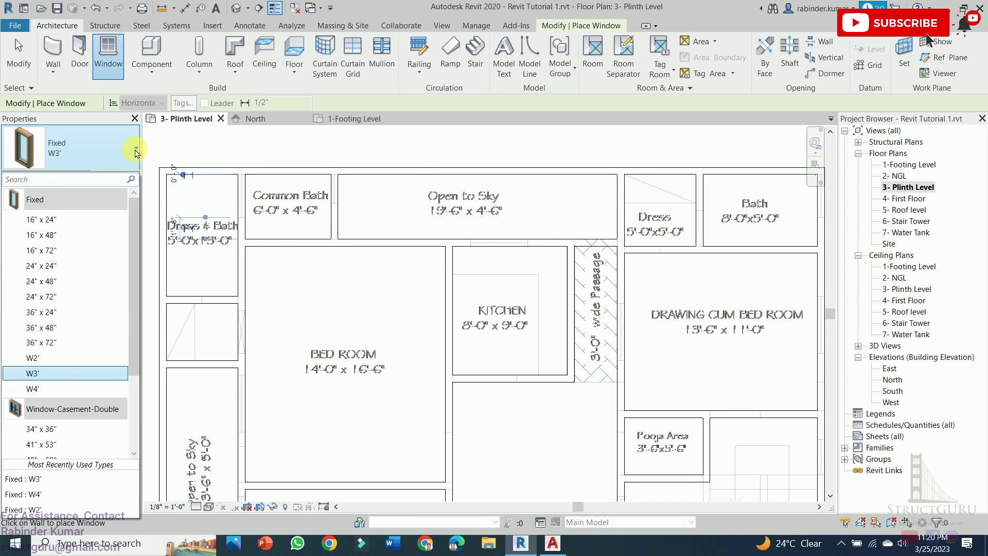
left_click(46, 357)
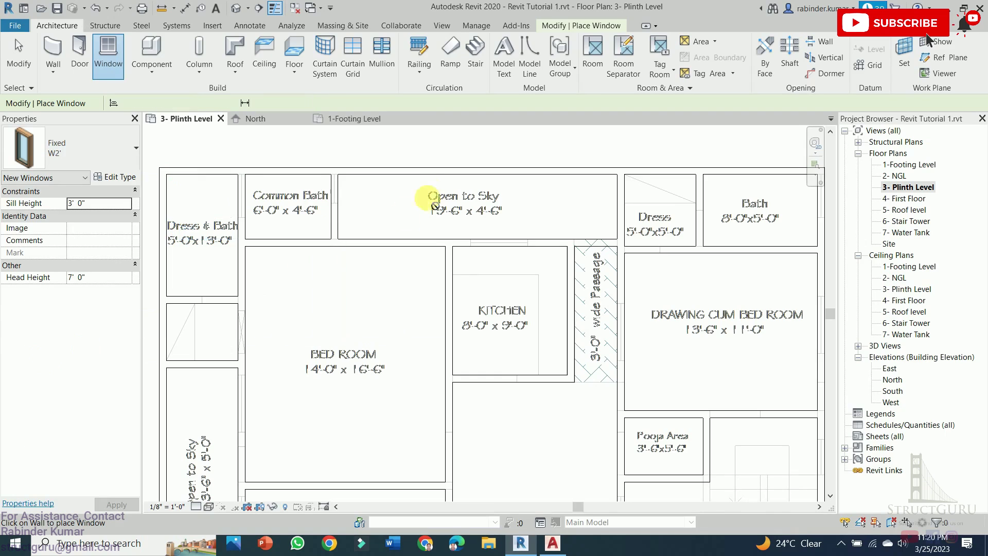
left_click(340, 195)
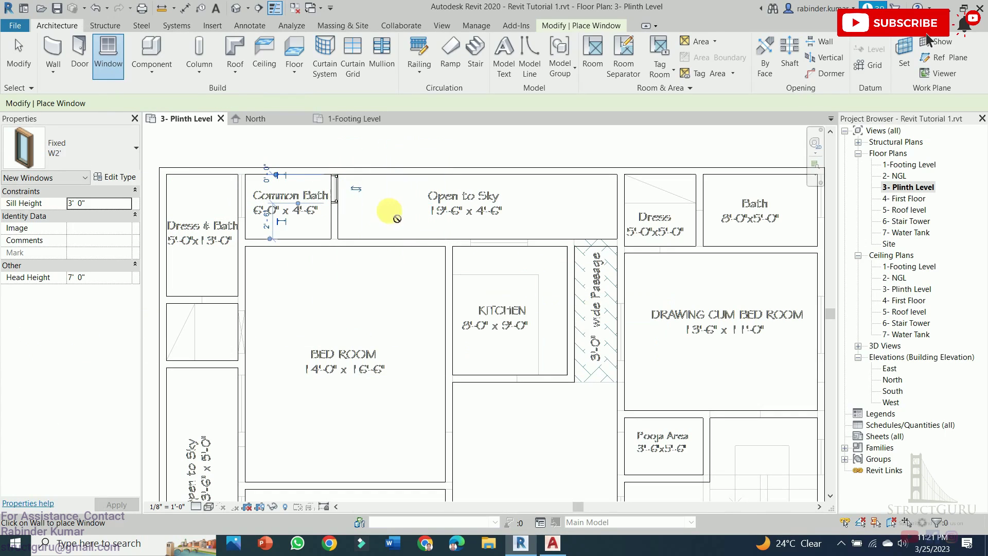
- Set the sill height of the W2' window between the Common Bath and Open to Sky area to 8' 0"
middle_click_drag(369, 212, 265, 246)
scroll(476, 245, "down", 1)
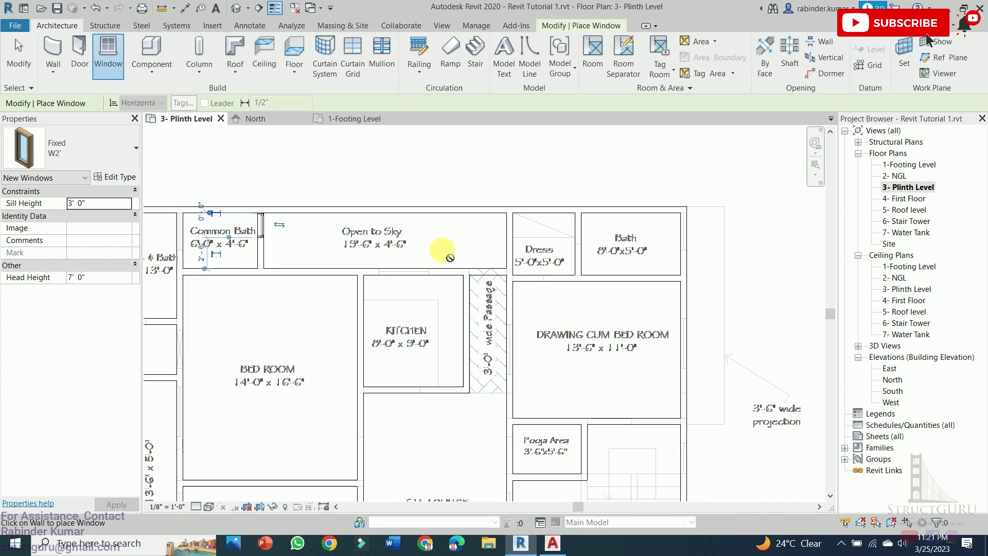
middle_click_drag(377, 257, 440, 252)
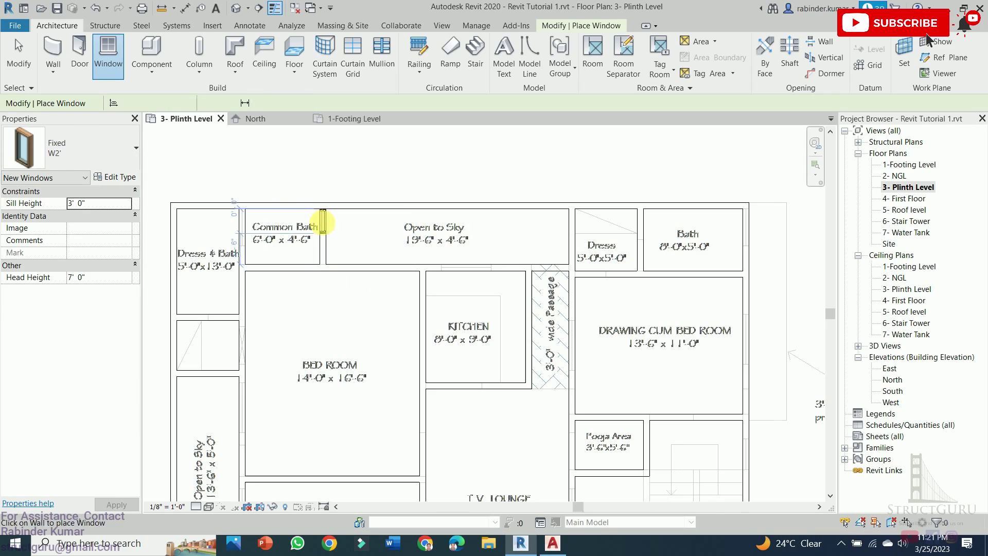
left_click(328, 234)
key("Escape")
left_click(325, 221)
left_click(73, 217)
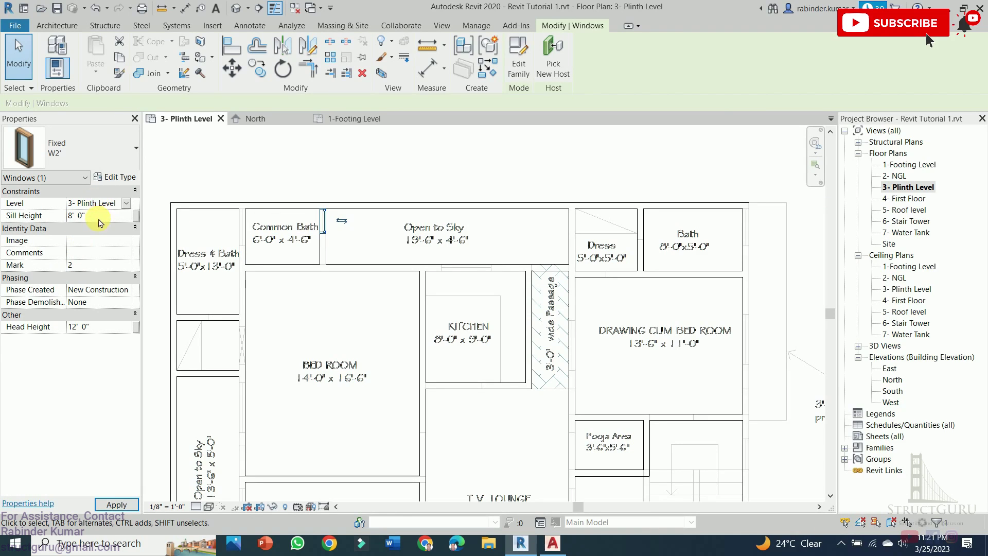
- Place a W4' window with a 3' 0" sill height in the wall between the Kitchen and the upper Open to Sky area
left_click(343, 243)
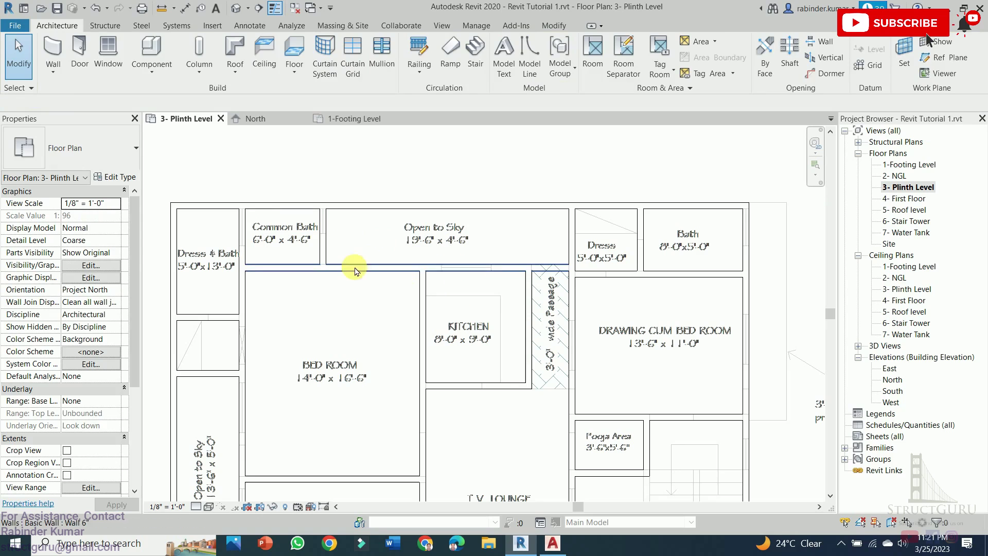
left_click(109, 54)
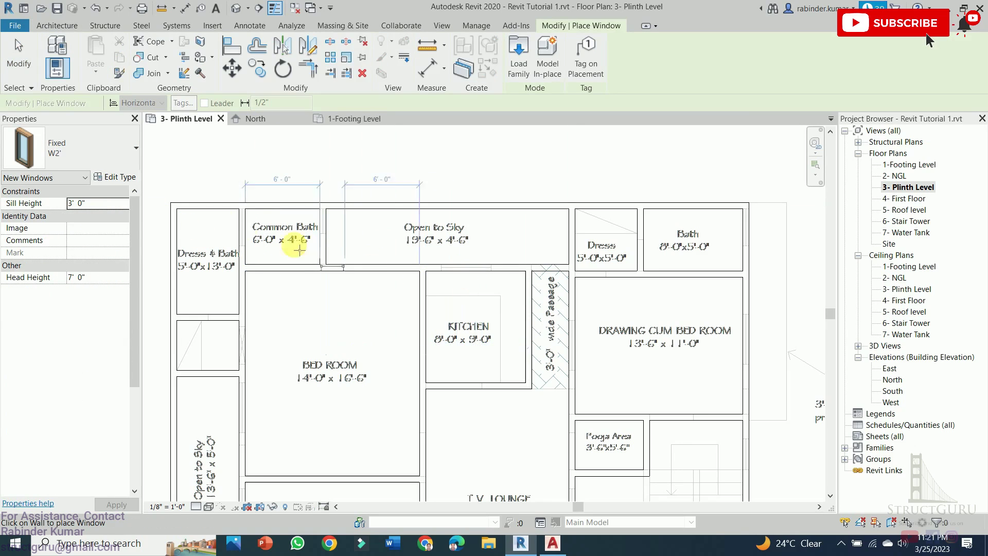
left_click(72, 148)
left_click(31, 383)
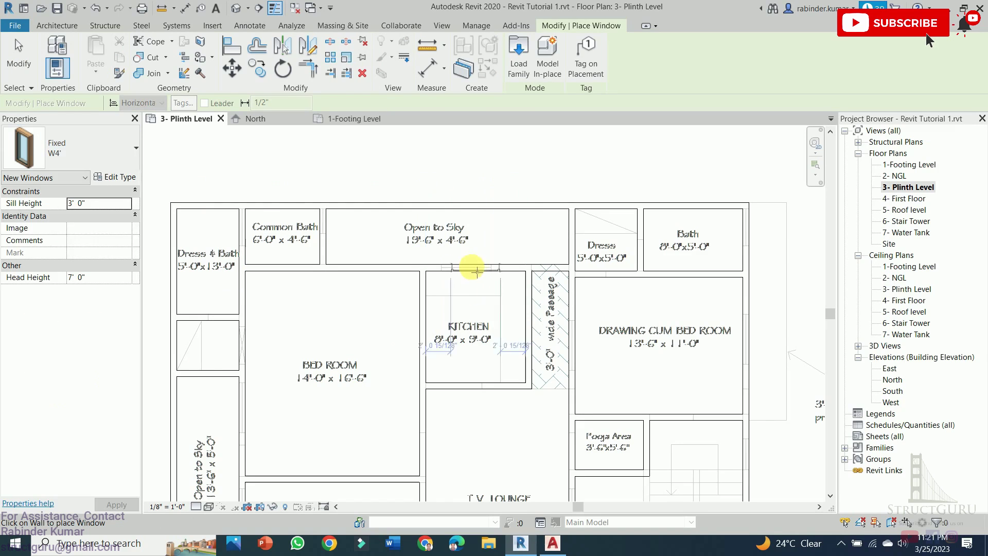
scroll(473, 273, "up", 4)
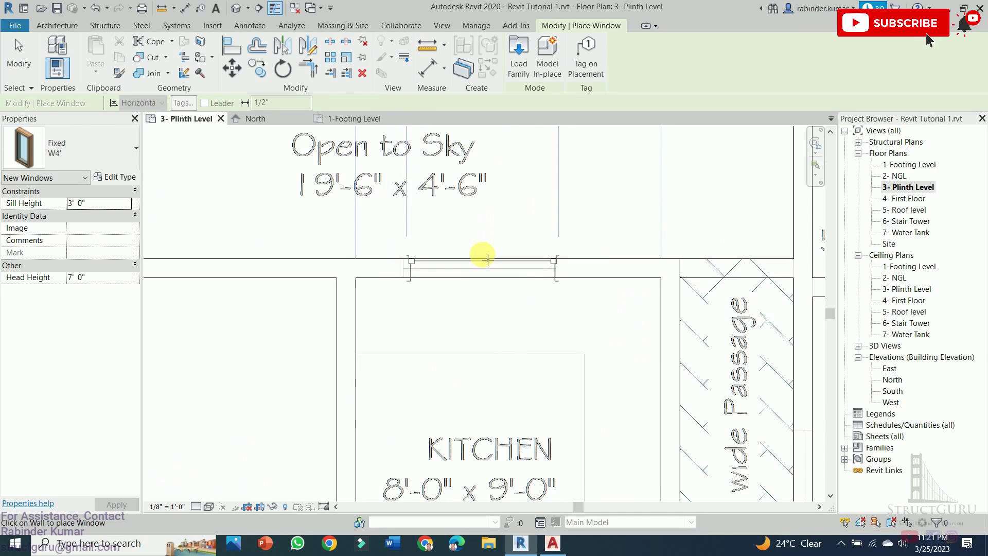
- Place W4' windows in both bedrooms' walls facing the 13'-6" x 5'-0" Open to Sky area and in the lower bedroom's wall facing the Green Area
scroll(478, 260, "down", 2)
scroll(488, 341, "down", 1)
middle_click_drag(628, 385, 501, 379)
scroll(501, 379, "down", 1)
middle_click_drag(340, 412, 481, 300)
left_click(294, 341)
middle_click_drag(340, 389, 355, 274)
left_click(309, 337)
middle_click_drag(381, 412, 382, 306)
left_click(490, 372)
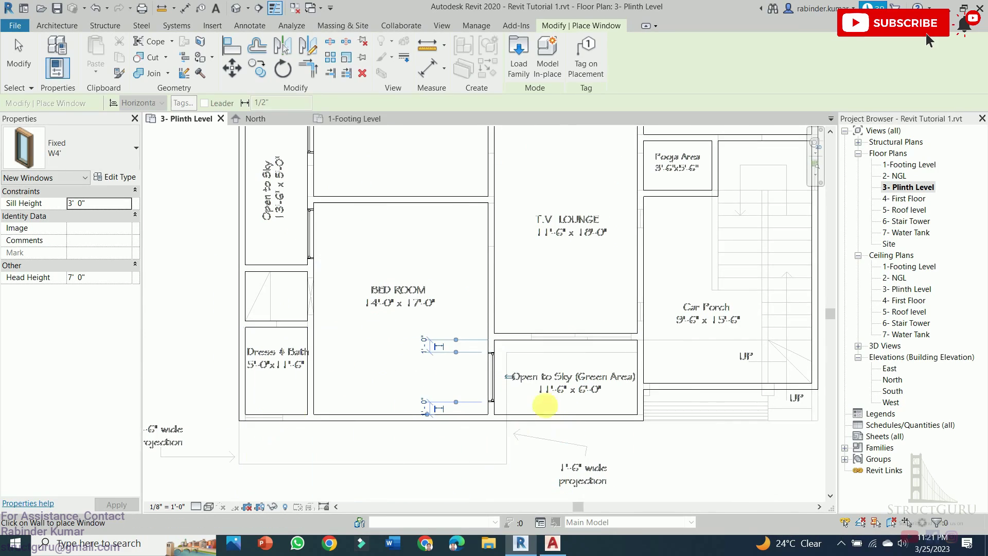
- Place a W4' window in the outer wall of the Drawing cum Bed Room, opposite the passage
scroll(544, 403, "down", 3)
scroll(613, 309, "up", 4)
scroll(512, 425, "down", 3)
scroll(525, 375, "up", 3)
scroll(496, 437, "down", 3)
scroll(496, 428, "up", 3)
scroll(496, 428, "down", 4)
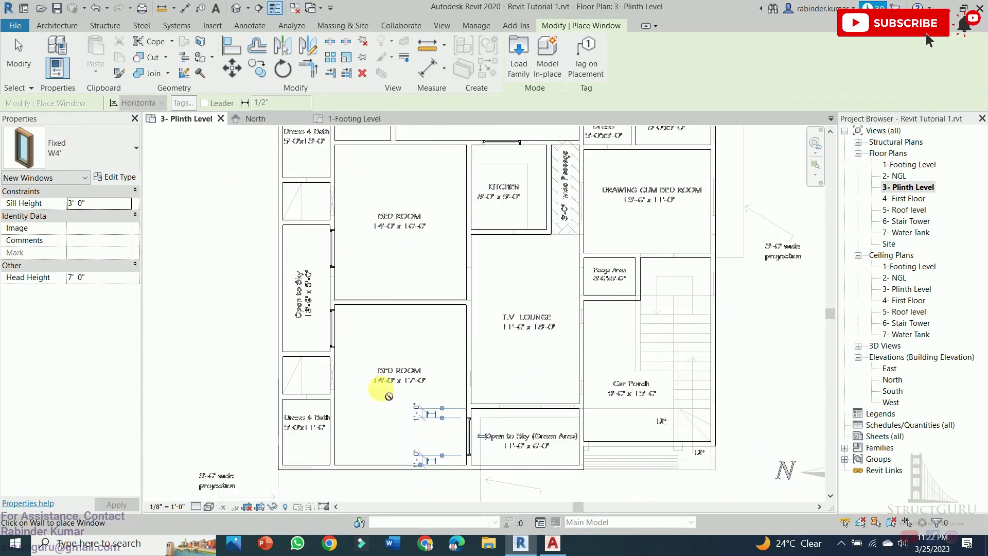
scroll(612, 314, "up", 5)
scroll(612, 314, "down", 3)
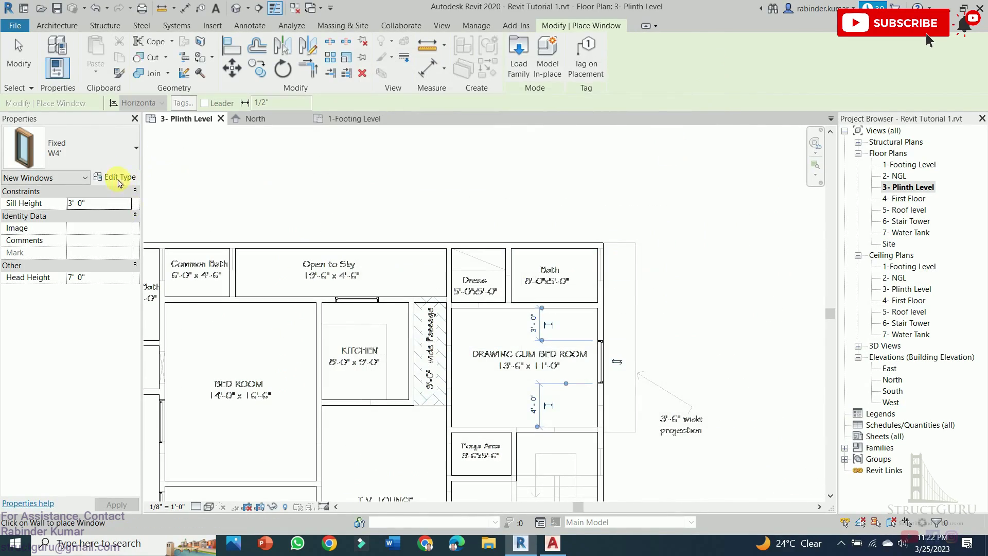
- Place a W3' window with an 8' 0" sill height in the outer side wall of the Bath beside the Dress room
left_click(103, 148)
left_click(56, 361)
left_click(73, 203)
type("8")
left_click(600, 266)
- Try to place a W3' window with an 8' 0" sill height in the lower exterior wall of the lower Dress & Bath
scroll(327, 269, "up", 2)
scroll(261, 453, "down", 3)
scroll(209, 448, "up", 5)
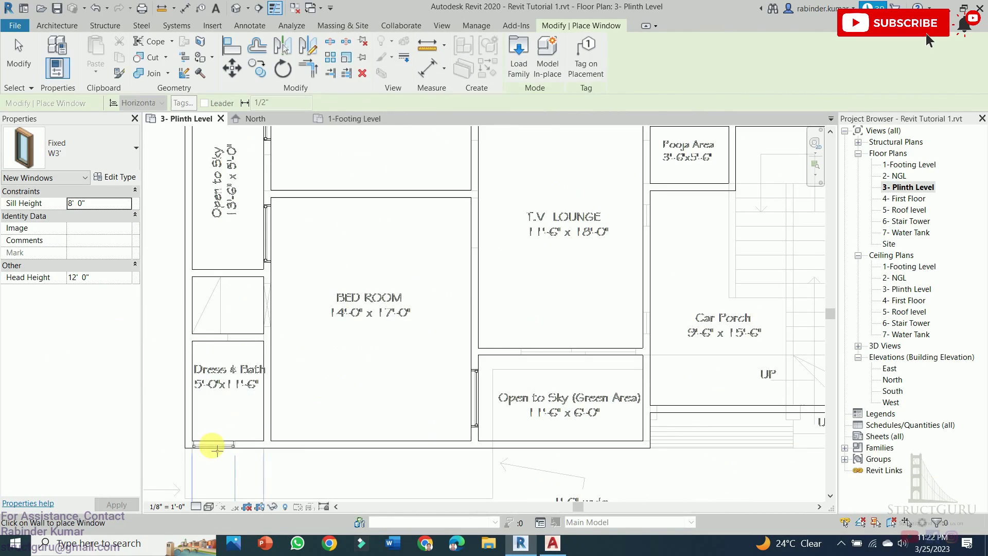
left_click(220, 457)
left_click(950, 513)
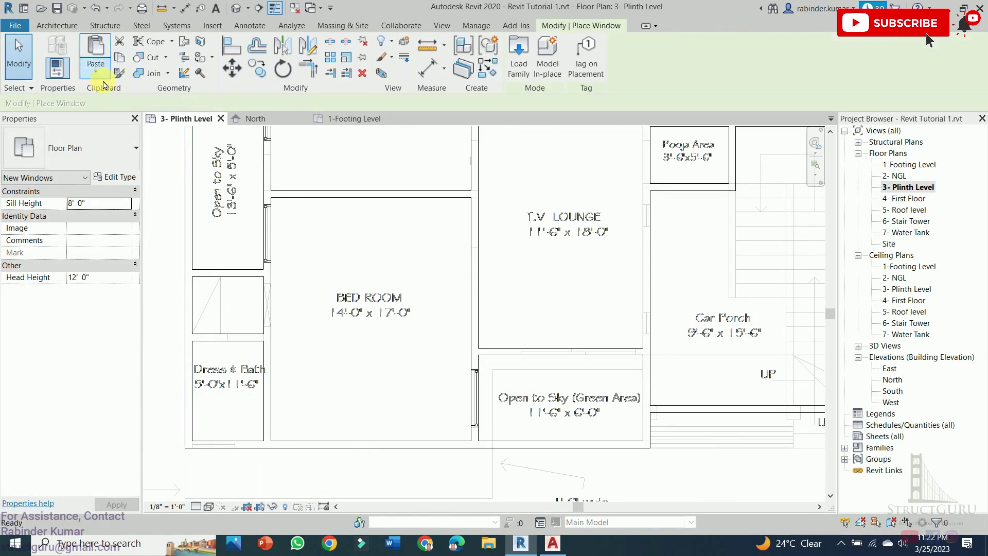
left_click(99, 51)
left_click(233, 456)
key("Escape")
key("Escape")
scroll(592, 422, "down", 2)
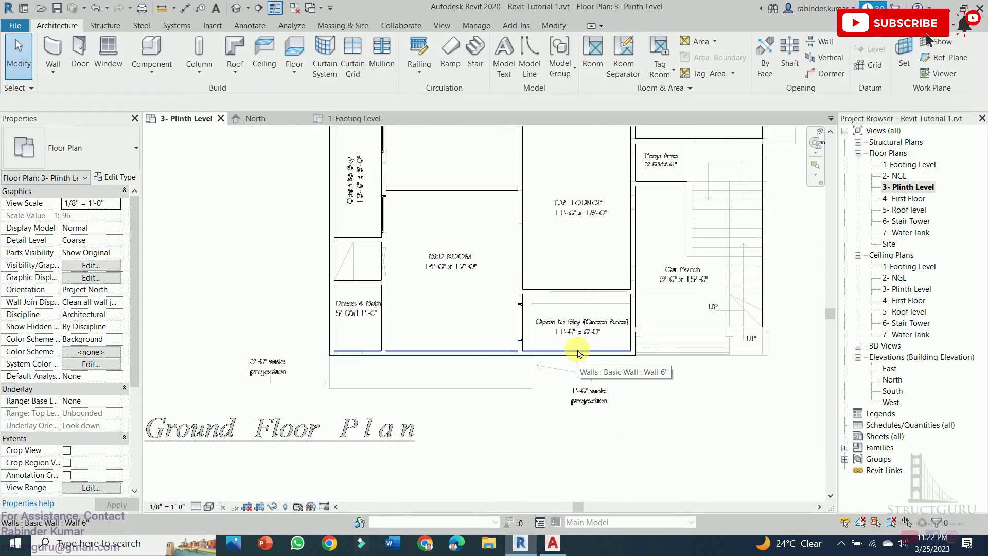
- Delete the lower exterior wall running below the Dress & Bath, Bed Room and Green Area
left_click(579, 354)
key("Delete")
scroll(351, 361, "up", 1)
left_click(53, 47)
left_click(324, 351)
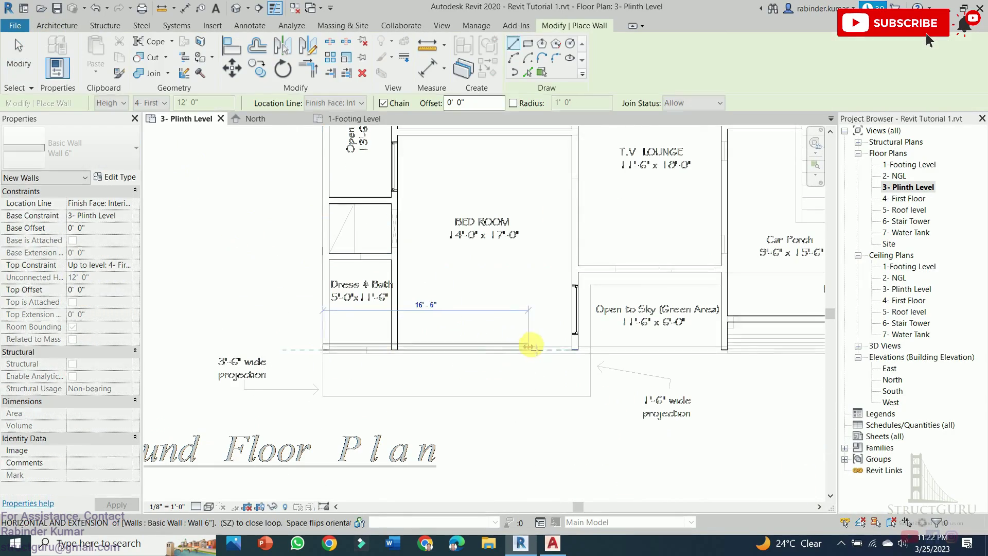
key("alt")
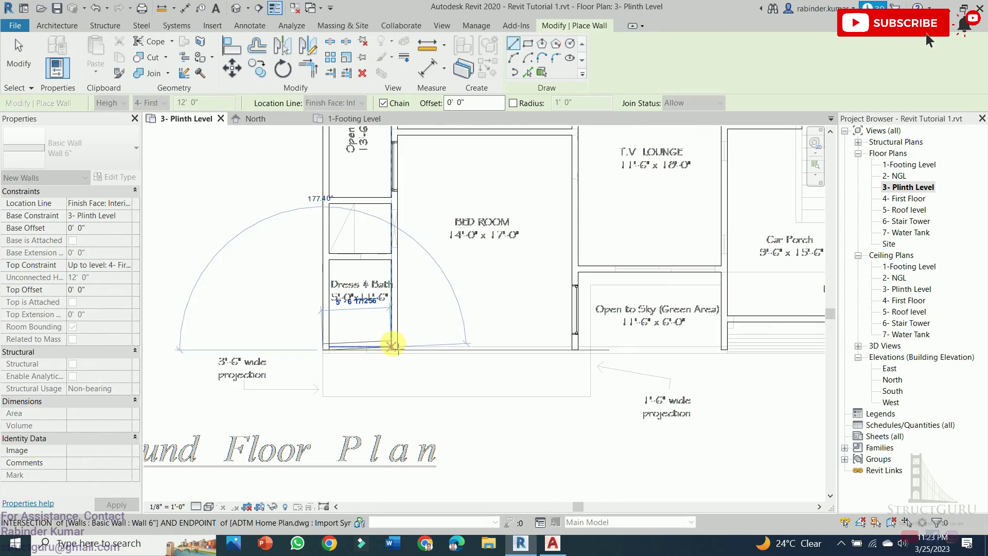
key("Escape")
key("Escape")
- Redraw the lower exterior wall with the Wall 6" type from the Dress & Bath corner to the end of the Green Area
scroll(324, 354, "up", 2)
left_click(324, 351)
scroll(636, 366, "down", 1)
middle_click_drag(636, 365, 361, 367)
left_click(789, 355)
scroll(172, 192, "down", 2)
- Place a W3' window with an 8' 0" sill height in the redrawn exterior wall of the lower Dress & Bath
key("w")
key("n")
scroll(331, 353, "up", 2)
scroll(388, 386, "down", 1)
scroll(718, 434, "down", 2)
scroll(515, 383, "up", 1)
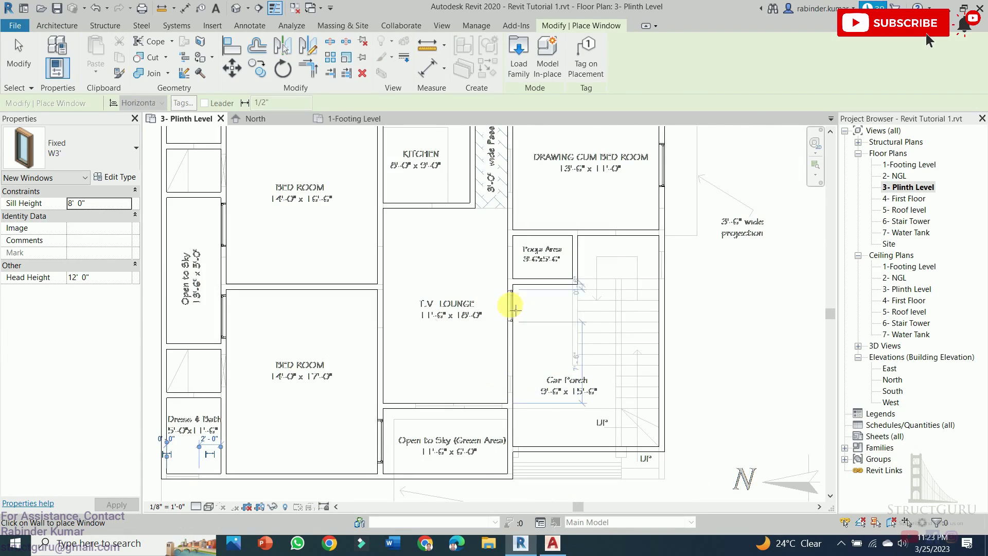
- Place two W2' windows with a 3' 0" sill height in the wall between the T.V Lounge and the Car Porch
scroll(526, 298, "up", 3)
left_click(105, 204)
type("0")
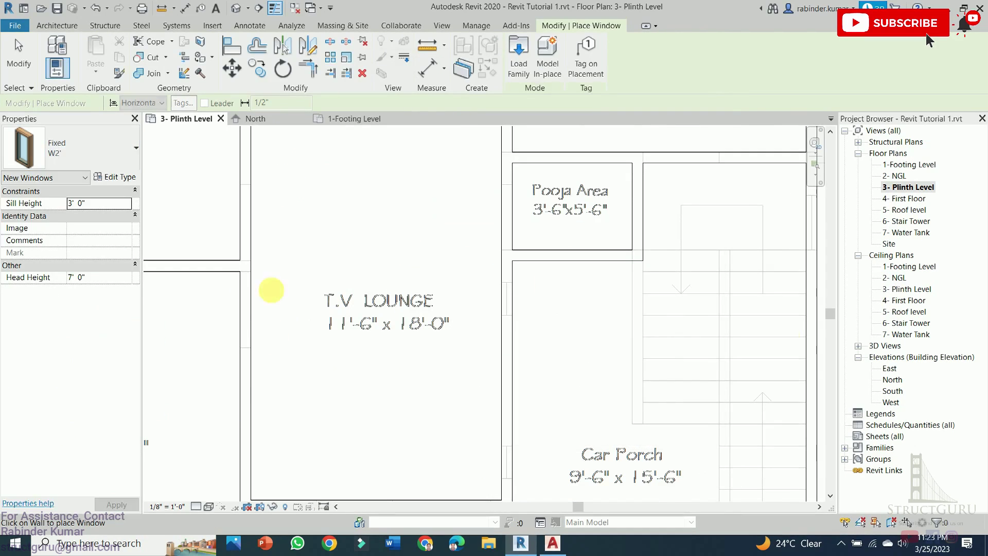
scroll(569, 309, "down", 1)
scroll(569, 304, "up", 2)
scroll(571, 299, "down", 2)
scroll(574, 314, "up", 3)
scroll(581, 355, "down", 2)
scroll(567, 335, "up", 2)
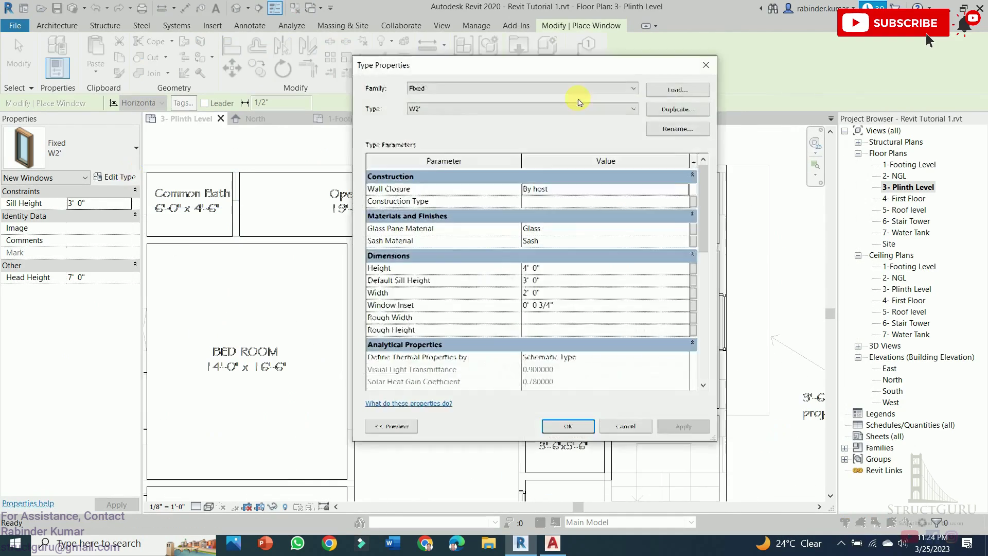
- Place a W4' window in the wall between the 3'-0" wide passage and the Drawing cum Bed Room
left_click(72, 147)
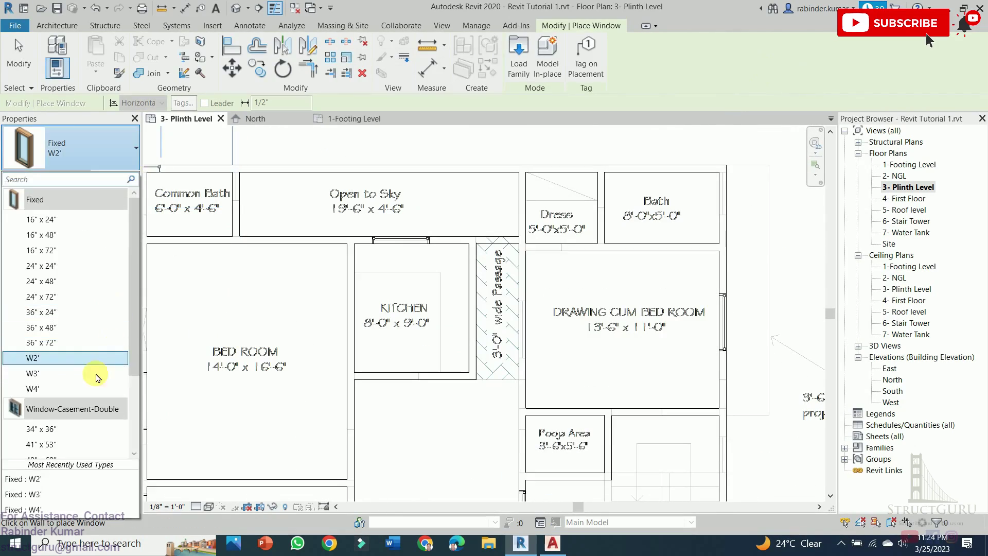
left_click(95, 389)
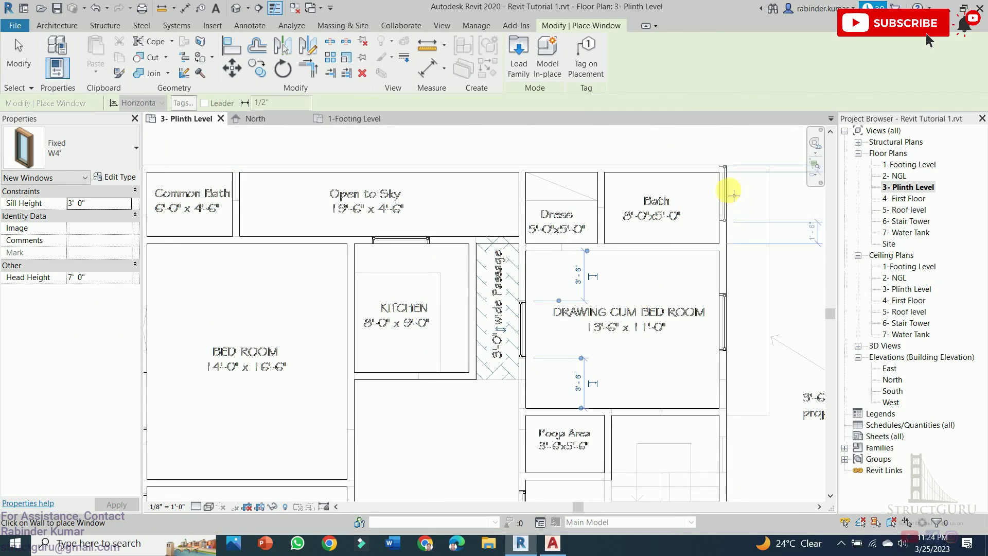
scroll(440, 311, "down", 2)
scroll(371, 384, "up", 3)
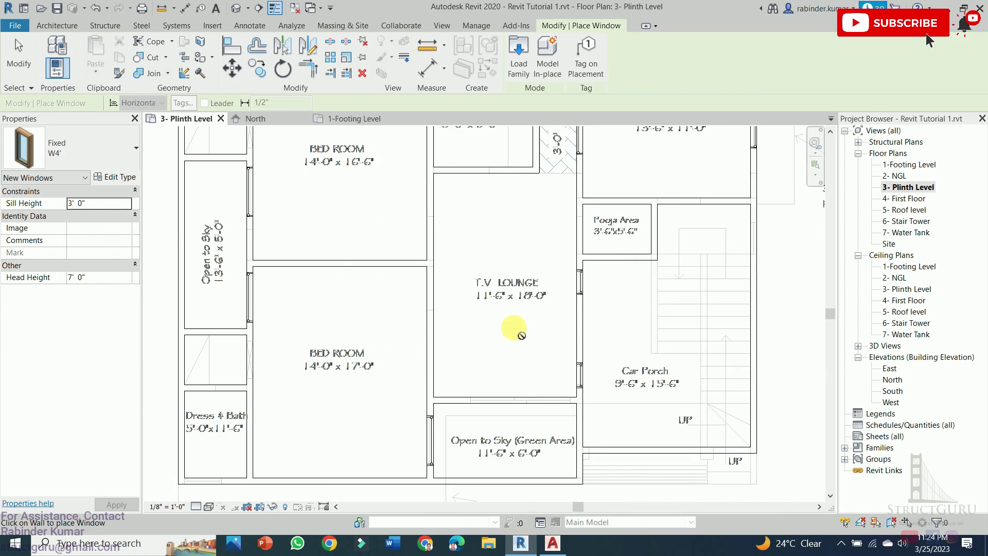
middle_click_drag(484, 330, 470, 367)
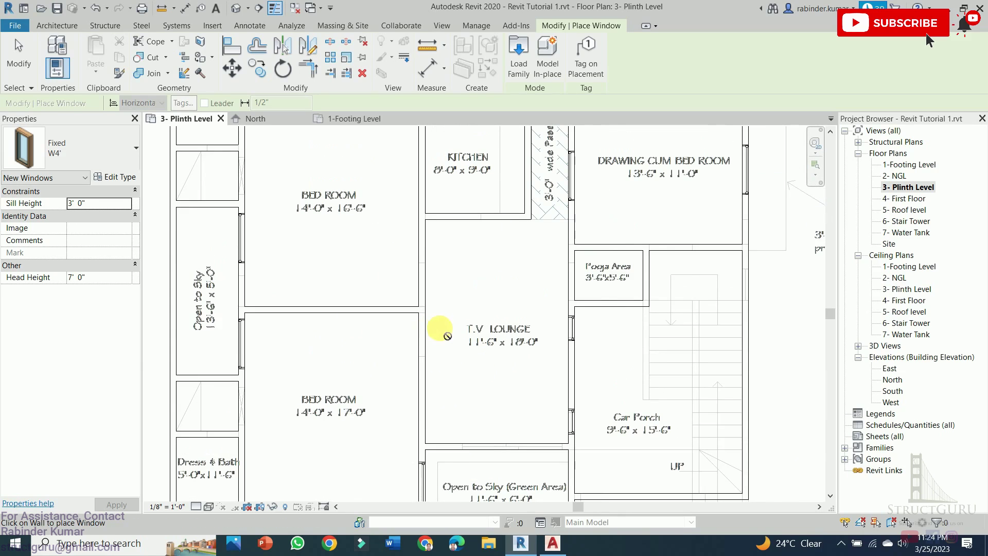
key("Escape")
scroll(446, 333, "down", 2)
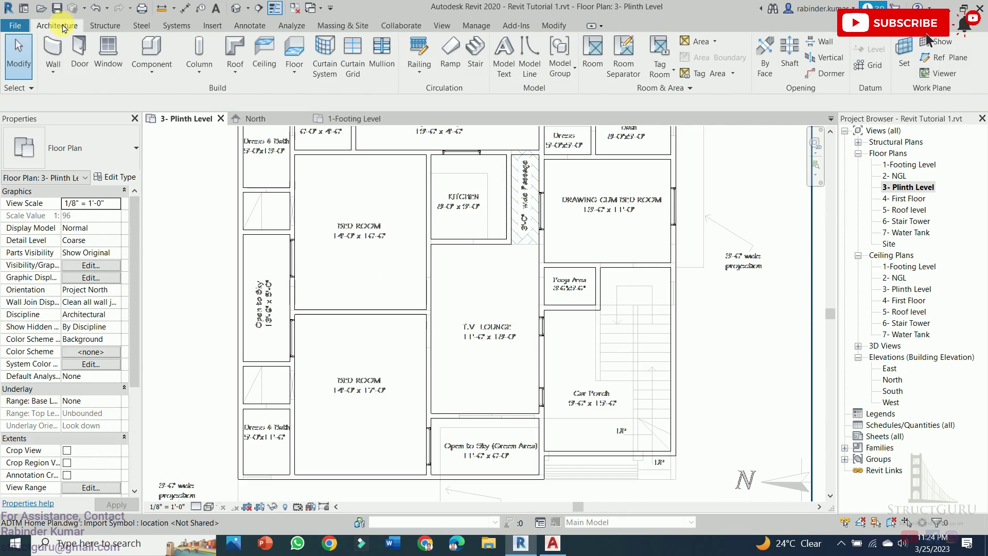
- Create a Single-Flush door type named 3'6" from the 36" x 84" type, with a width of 3' 6"
left_click(79, 51)
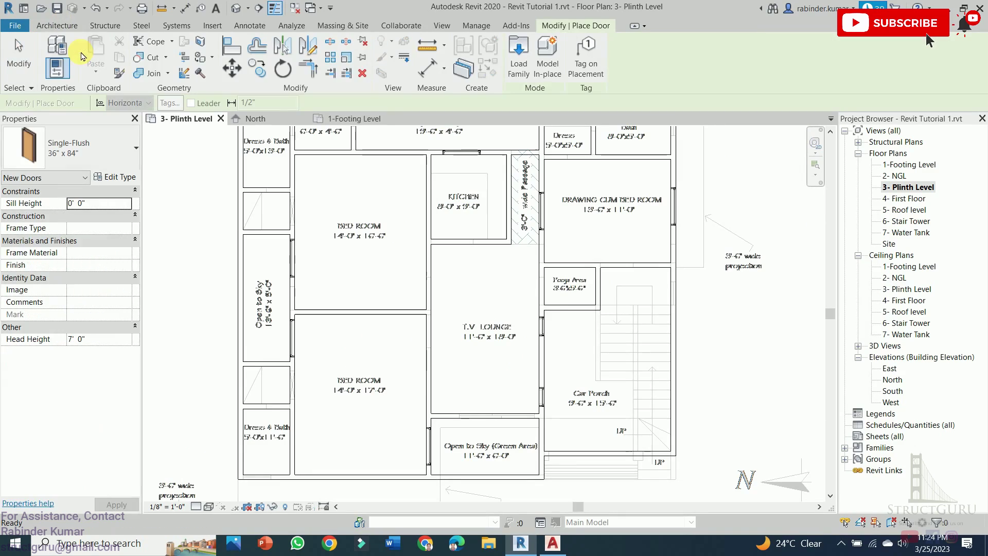
left_click(110, 176)
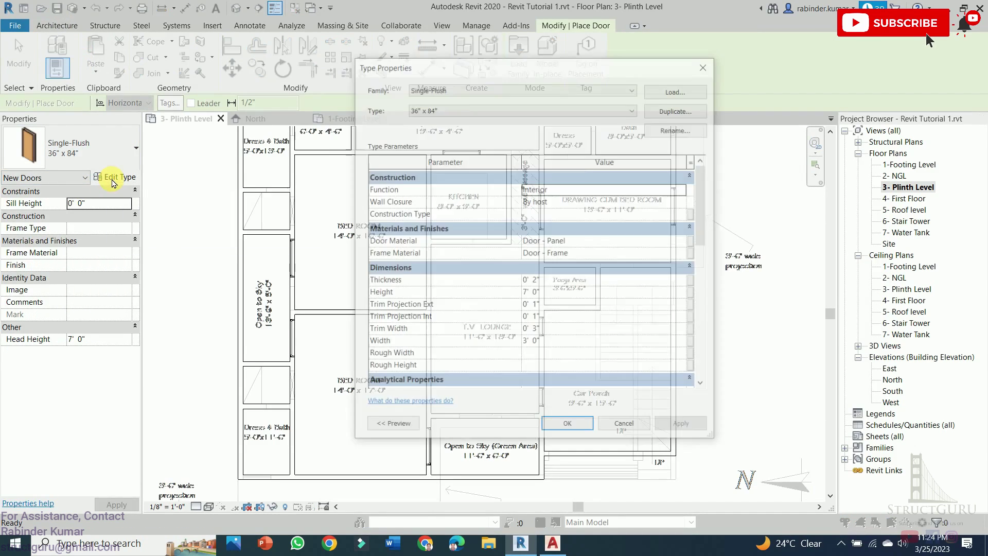
left_click(677, 108)
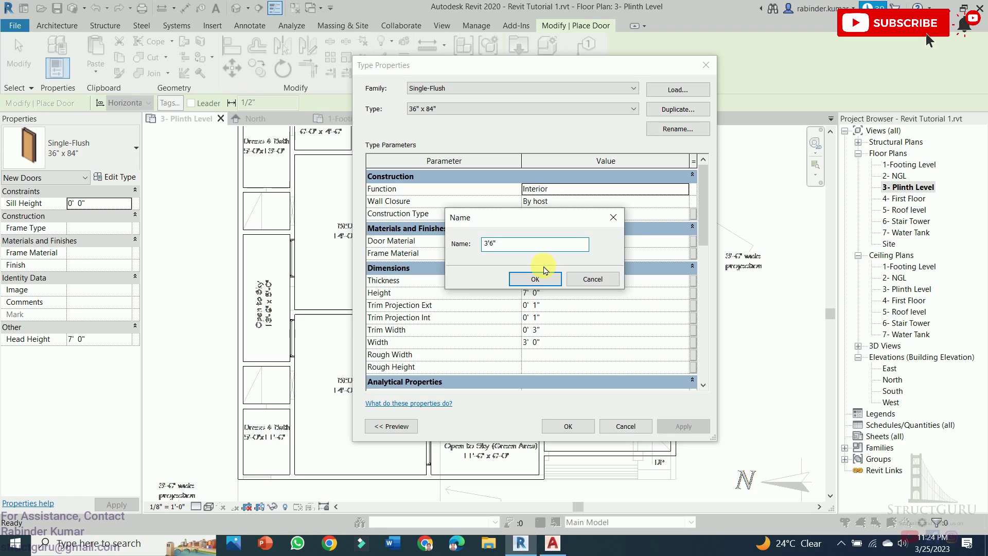
left_click(520, 288)
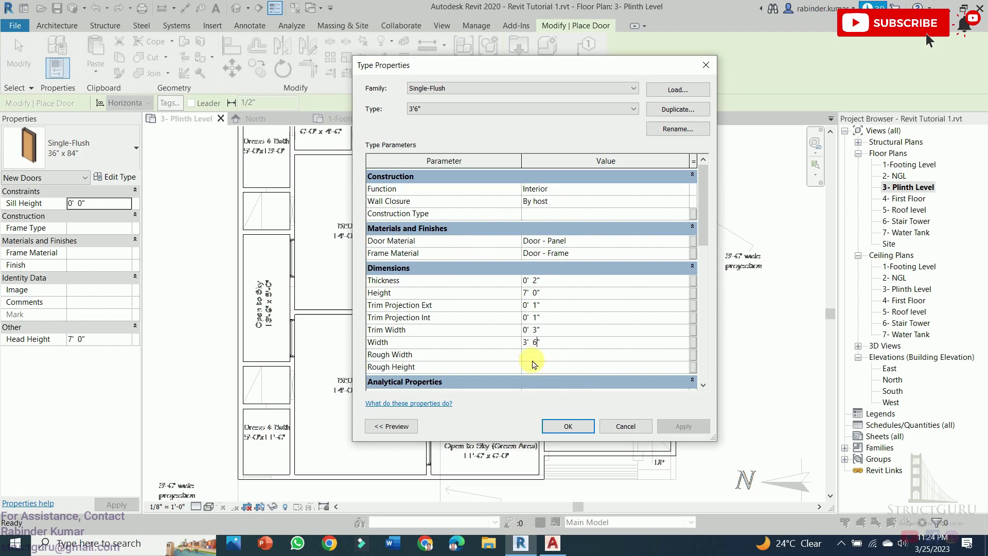
left_click(568, 428)
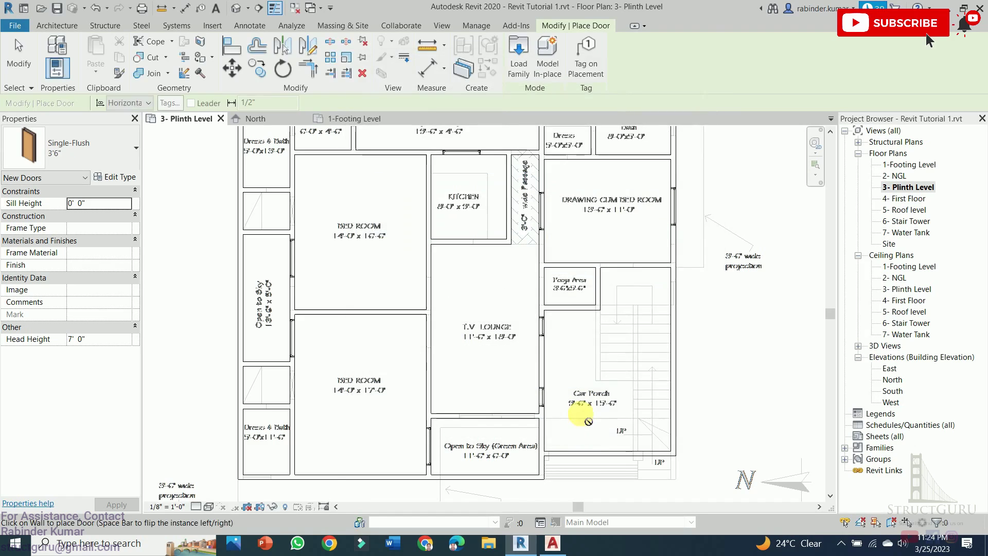
- Place a 3'6" door in the wall between the lower Bed Room and the T.V Lounge, next to the partition between the bedrooms
scroll(446, 262, "up", 3)
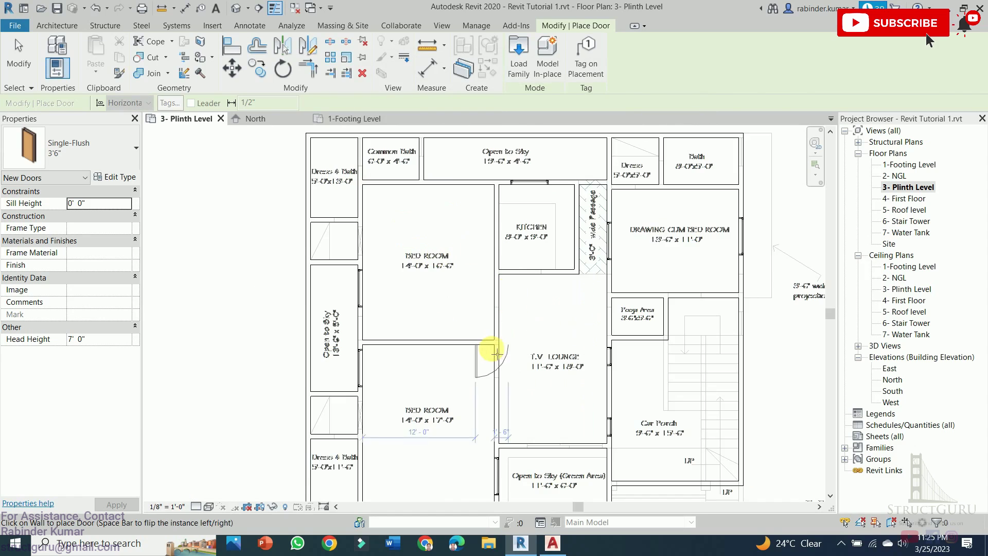
scroll(494, 361, "up", 2)
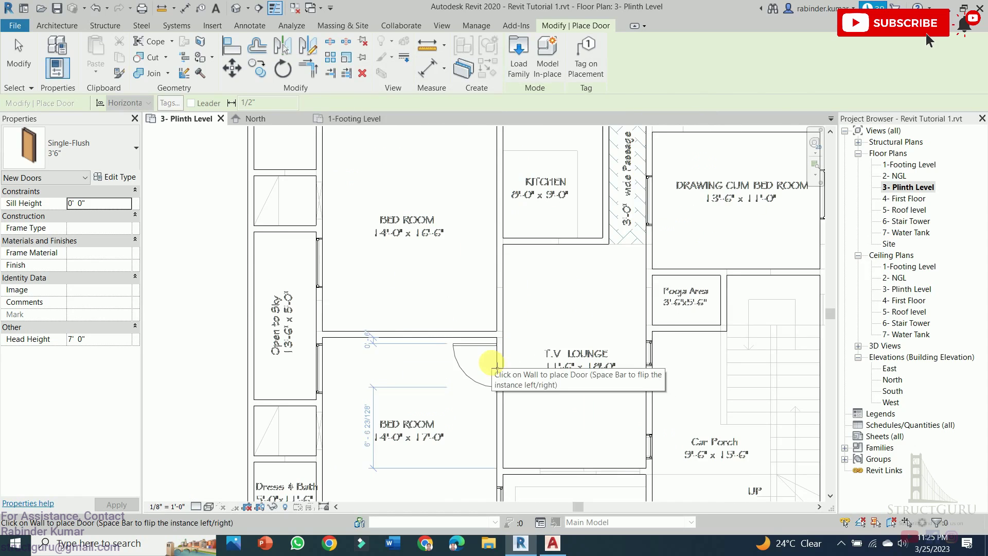
scroll(500, 365, "up", 3)
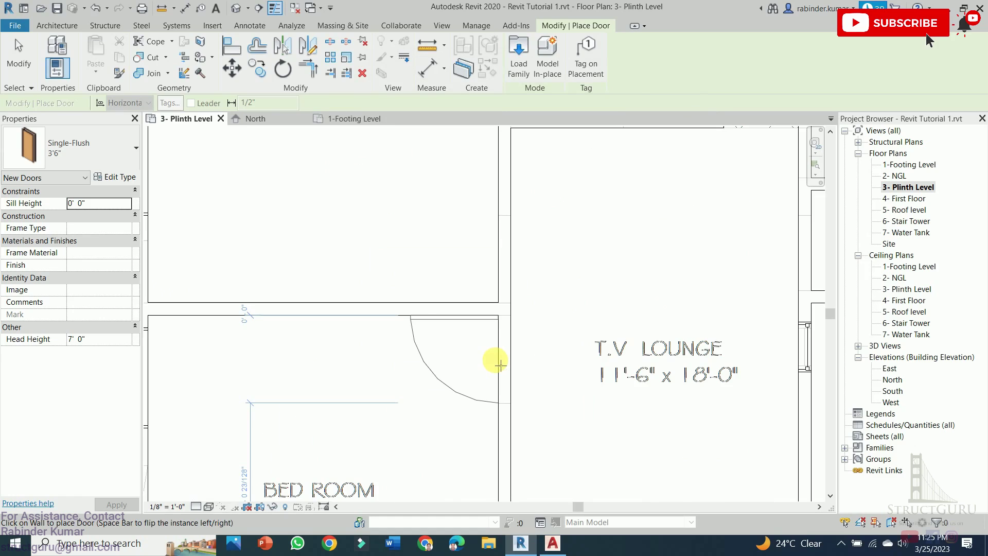
left_click(500, 363)
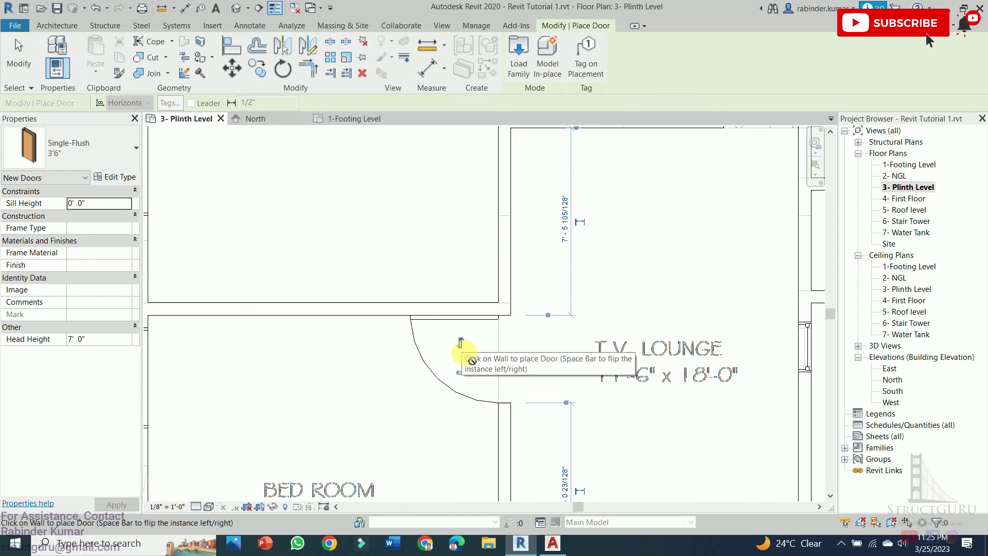
- Try flipping the lower bedroom door's hinge side and swing direction
left_click(462, 343)
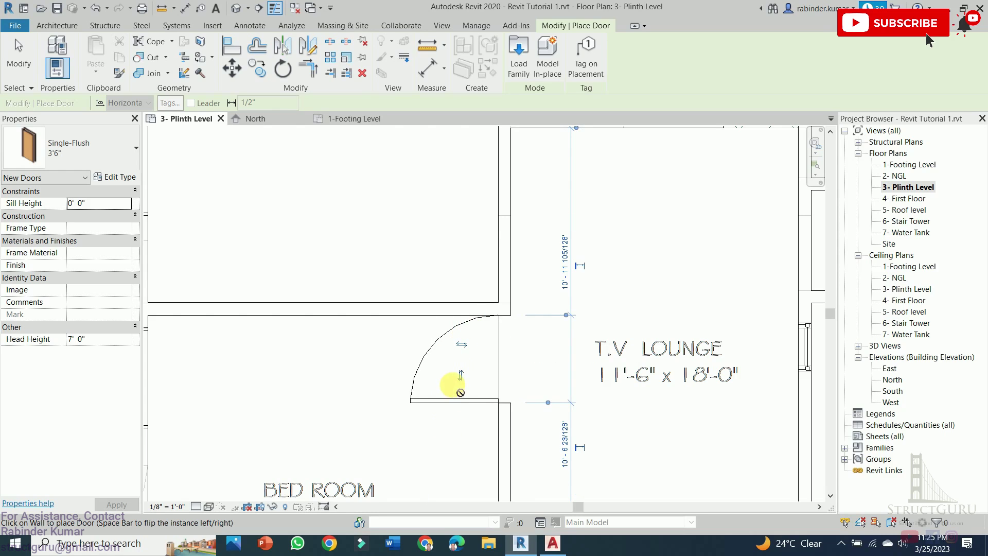
left_click(461, 375)
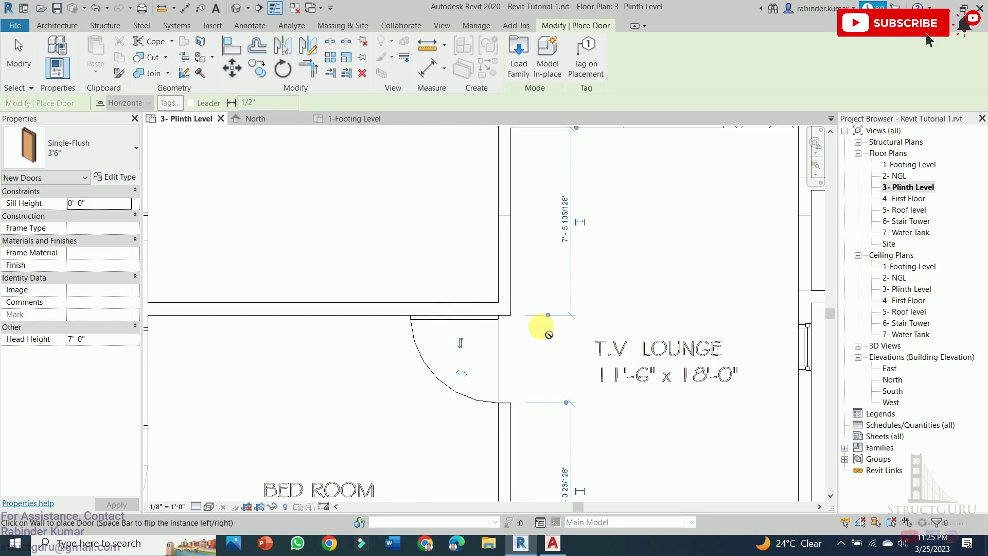
left_click(461, 375)
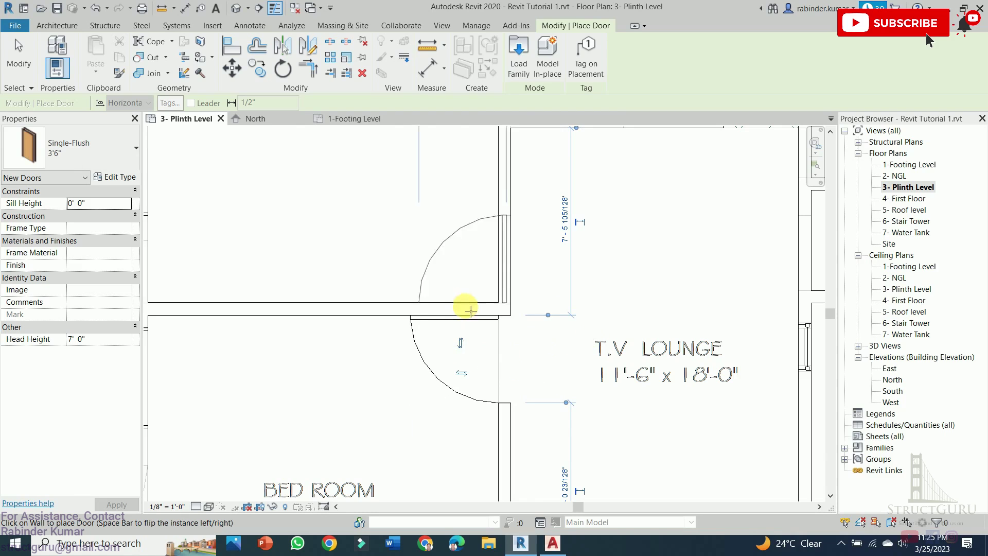
- Place a 3'6" door between the upper Bed Room and the T.V Lounge, hinged at the bedroom partition and swinging into the bedroom
scroll(527, 374, "down", 3)
scroll(537, 333, "down", 2)
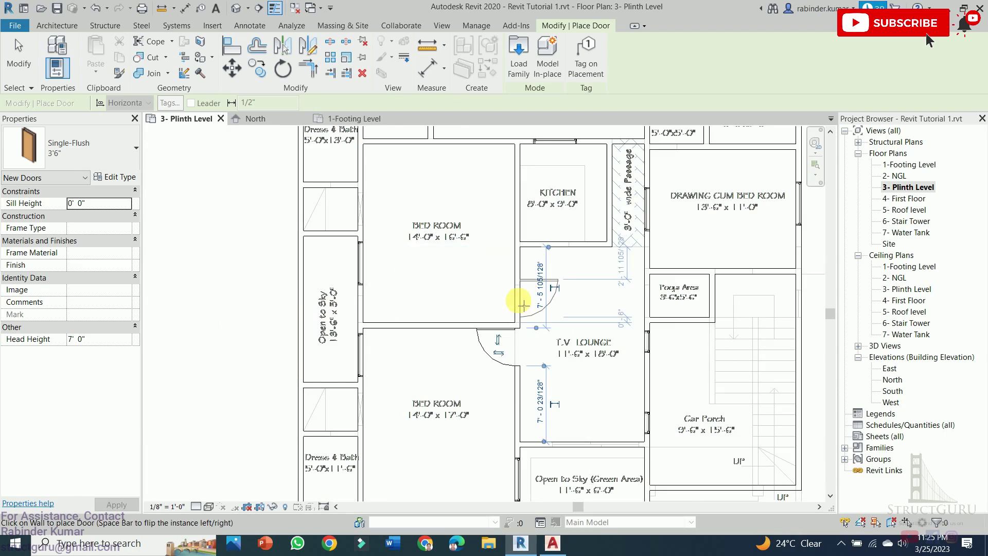
scroll(519, 311, "up", 1)
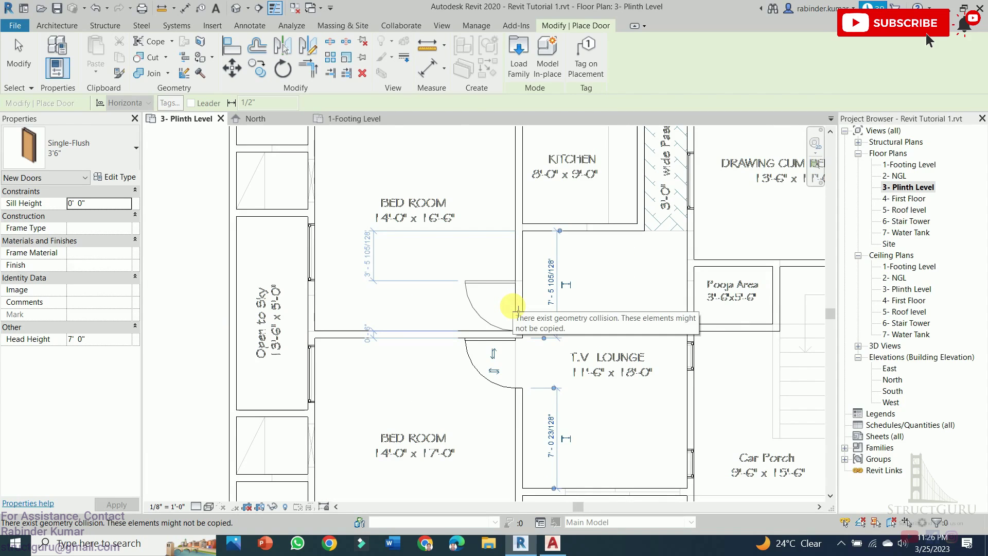
key("space")
key("space")
left_click(518, 311)
- Place a 3'6" door in the Kitchen wall facing the T.V Lounge, at the bedroom-side corner and swinging into the Kitchen
scroll(612, 328, "down", 1)
middle_click_drag(613, 328, 575, 427)
left_click(532, 347)
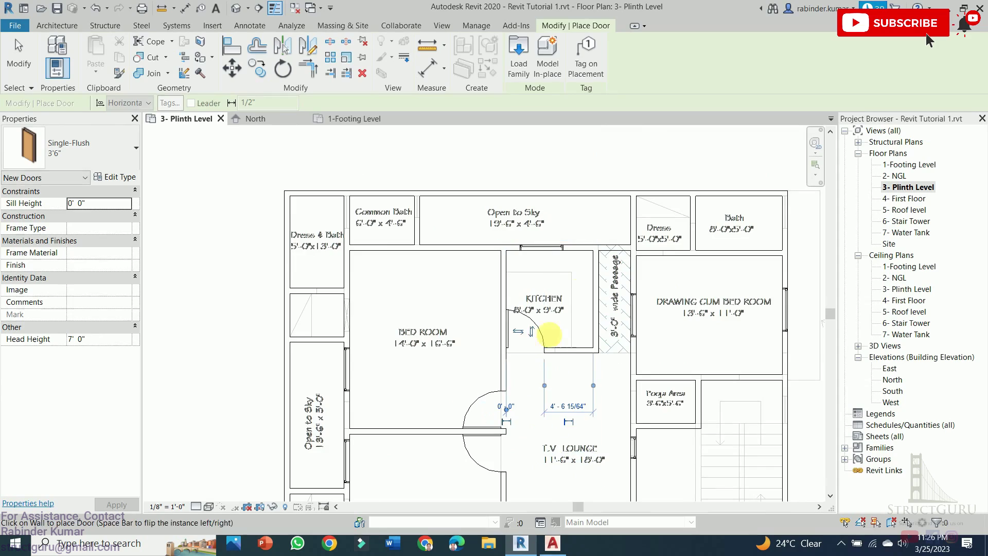
- Place a 3'6" door in the Drawing cum Bed Room wall facing the T.V Lounge, beside the Pooja Area and swinging into the room
middle_click_drag(405, 355, 377, 296)
left_click(617, 304)
scroll(670, 270, "down", 1)
middle_click_drag(671, 270, 644, 199)
scroll(492, 362, "down", 1)
middle_click_drag(483, 363, 521, 338)
scroll(538, 392, "up", 1)
scroll(529, 420, "up", 2)
scroll(562, 355, "down", 1)
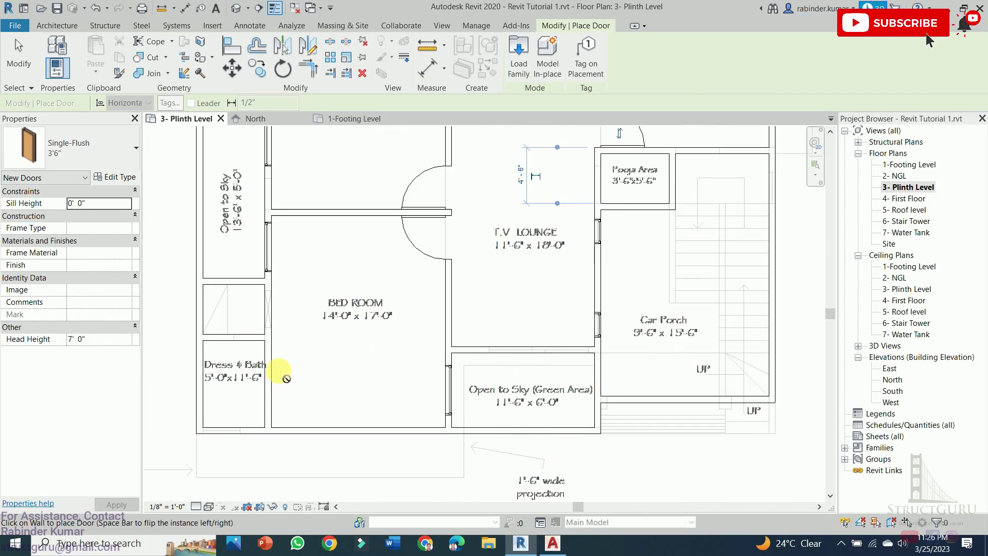
- Duplicate the 3'6" Single-Flush door type as 2'6" and set its width to 2'6"
middle_click_drag(292, 369, 313, 436)
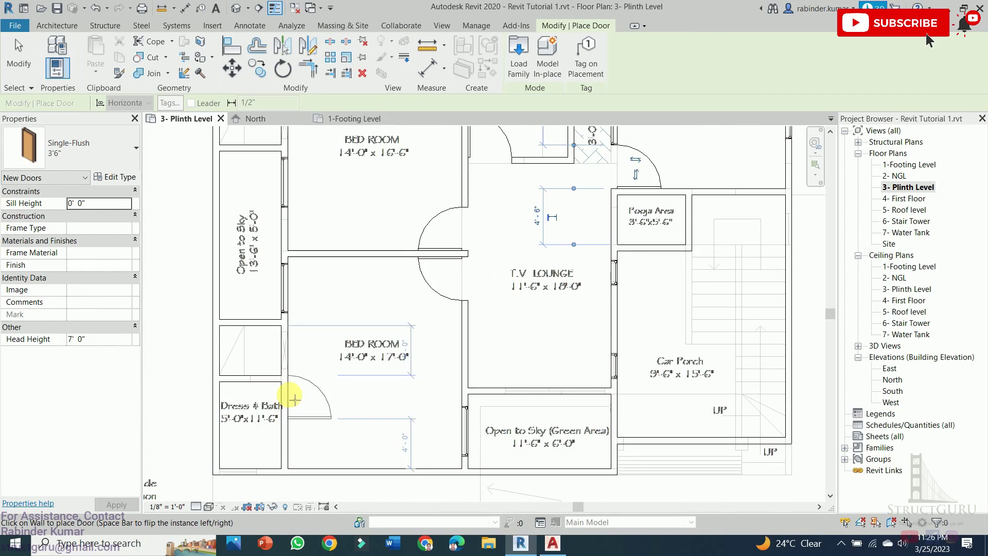
left_click(115, 177)
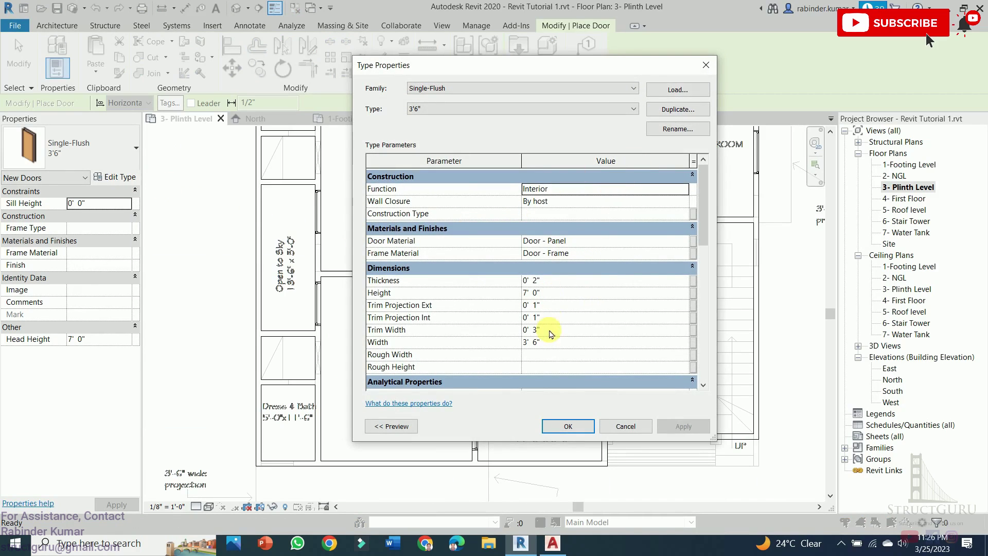
left_click(673, 112)
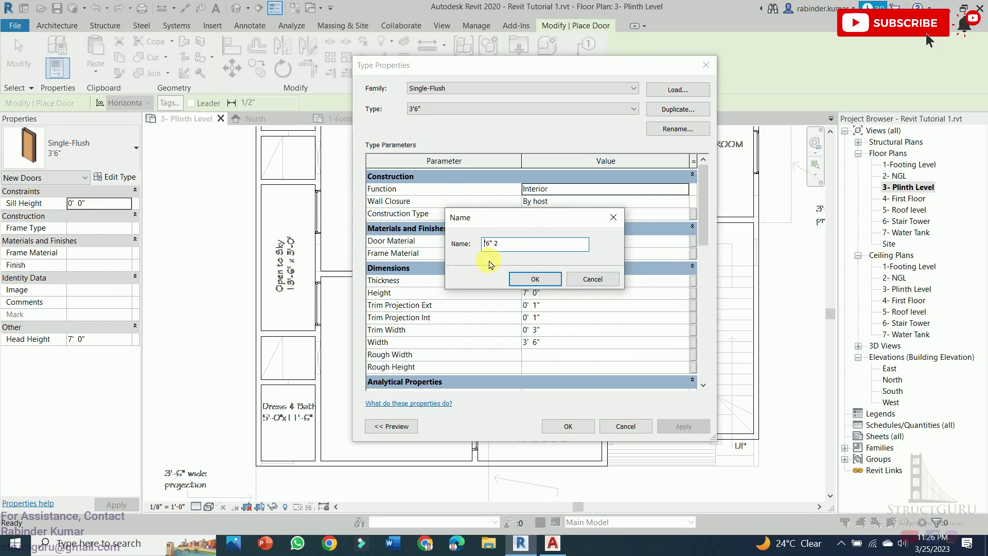
left_click(536, 285)
left_click(529, 344)
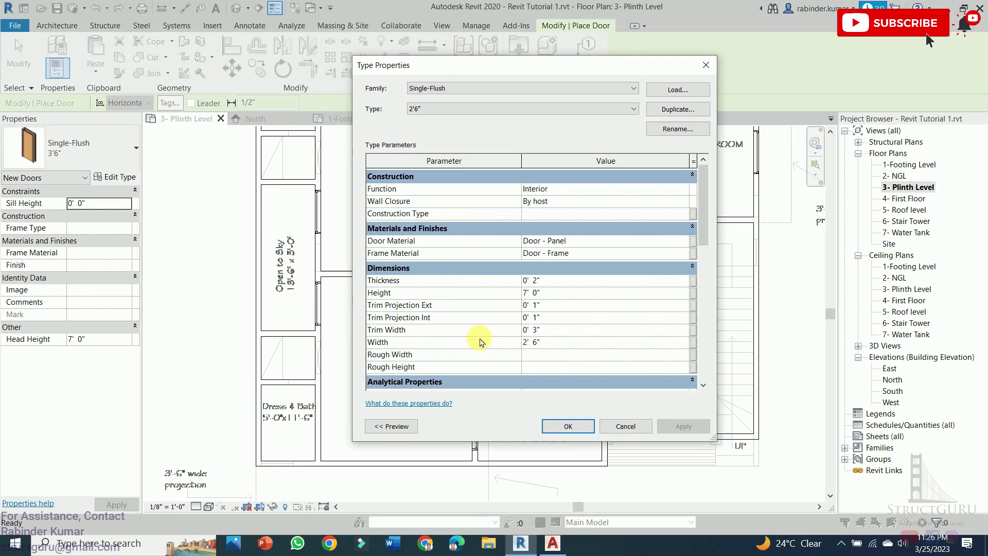
left_click(566, 427)
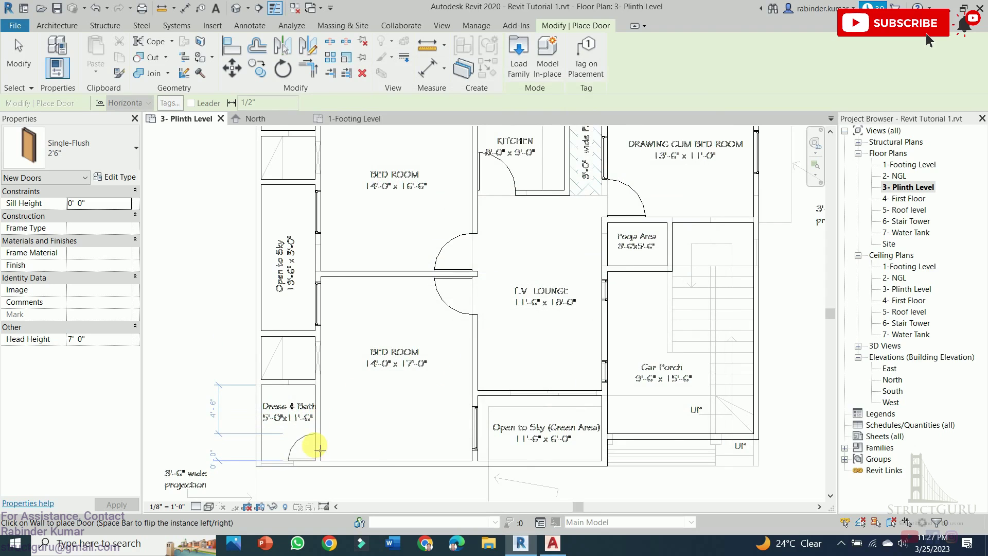
- Place 2'6" doors in the Bed Room walls of both Dress & Bath rooms and in the lower one's partition to the adjoining small room
left_click(320, 450)
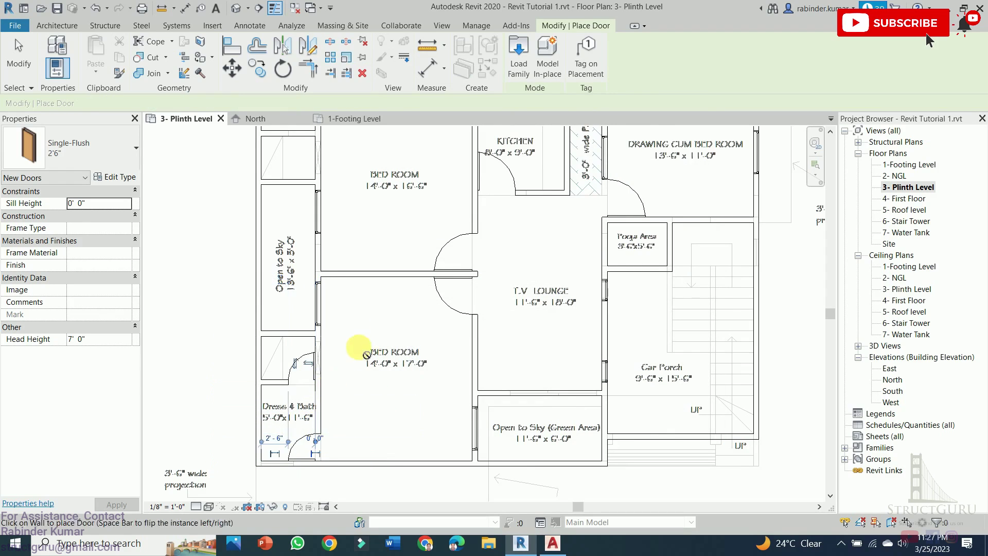
scroll(353, 293, "down", 2)
scroll(322, 319, "up", 4)
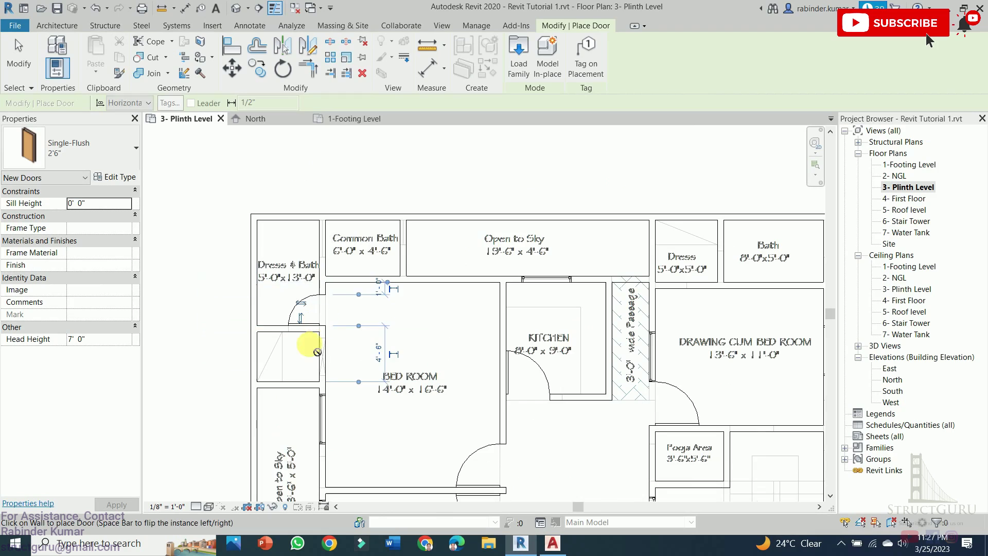
- Place a 2'6" door in the partition between the upper Dress & Bath and the small room below it
left_click(307, 331)
scroll(373, 375, "down", 2)
scroll(566, 324, "up", 3)
- Place 2'6" doors between the Drawing cum Bed Room and Dress, swinging into Dress, and between Dress and Bath, swinging into Bath
left_click(501, 309)
left_click(569, 282)
scroll(310, 372, "down", 1)
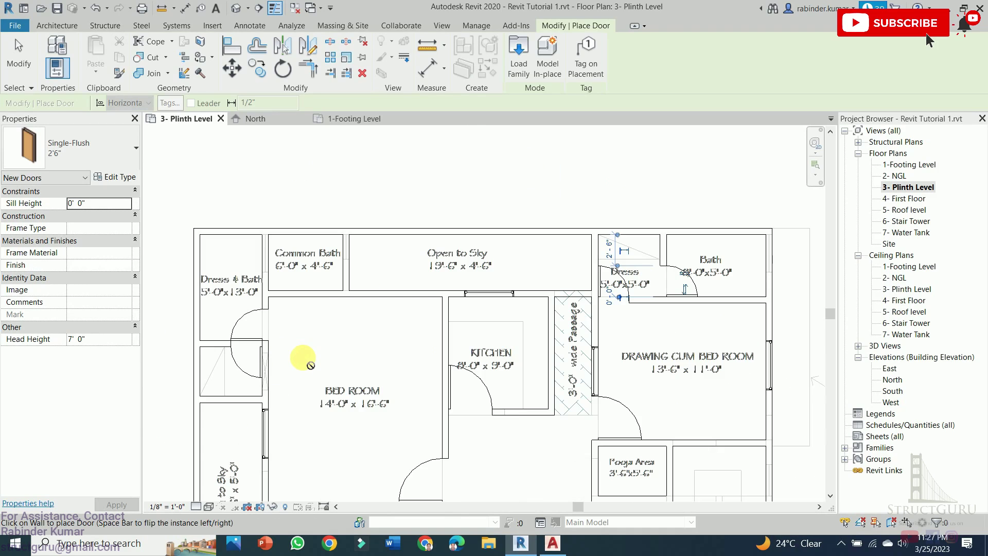
scroll(308, 362, "up", 3)
- Delete the 2'6" door in the partition between the upper Dress & Bath and the small room below it
key("Escape")
key("Escape")
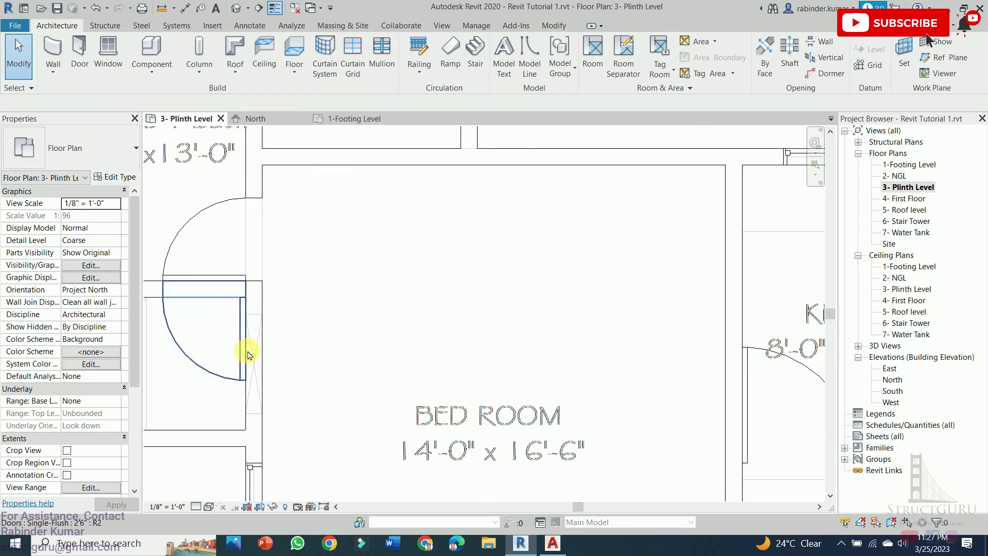
left_click(247, 356)
key("Delete")
scroll(287, 353, "down", 2)
scroll(292, 341, "up", 2)
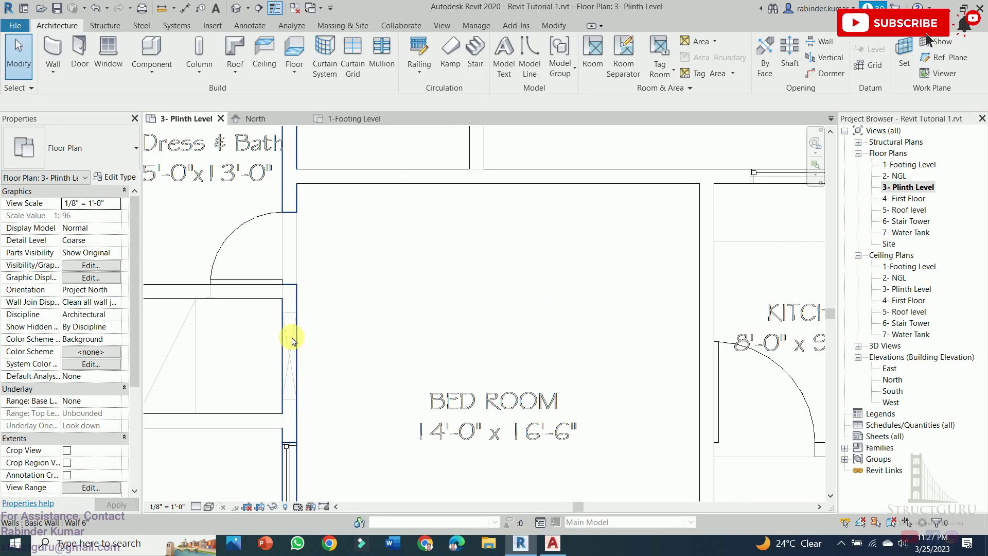
- Load the Door-Opening family from the Doors library and duplicate its 30" x 80" type as 3'
left_click(80, 50)
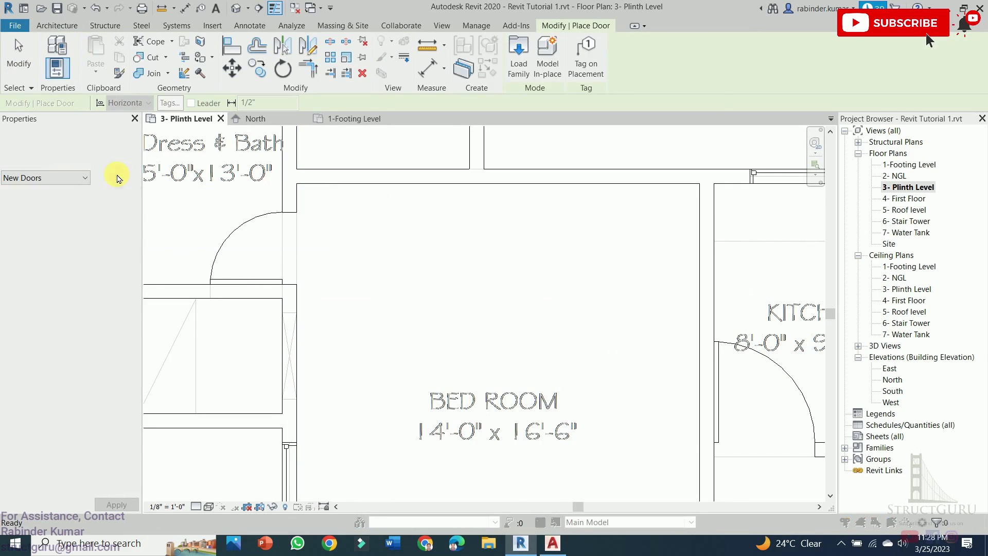
left_click(123, 180)
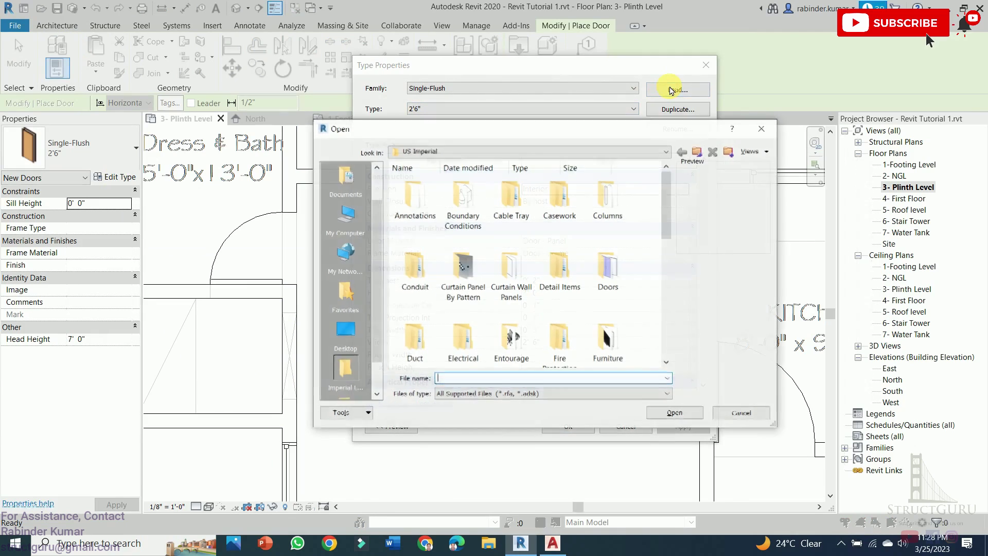
double_click(608, 268)
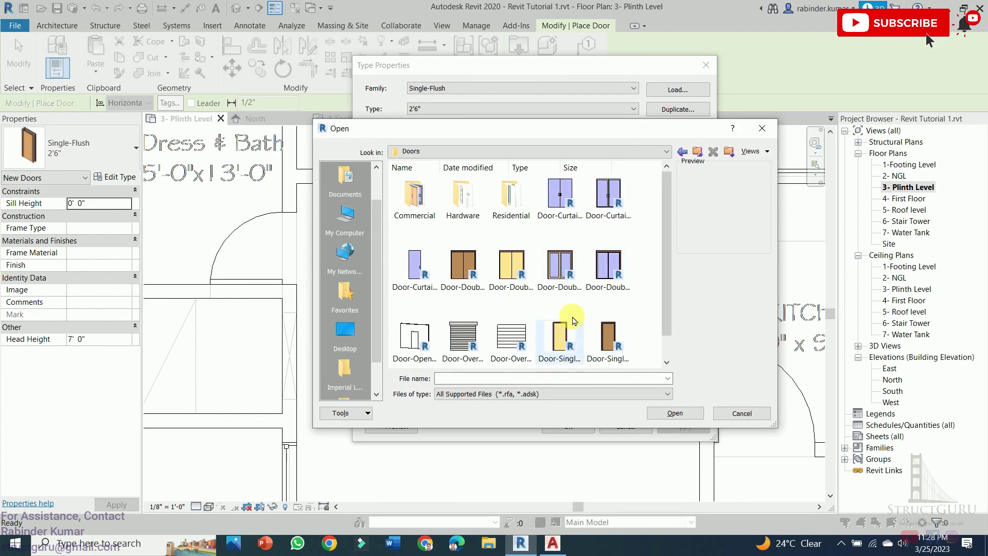
left_click(410, 346)
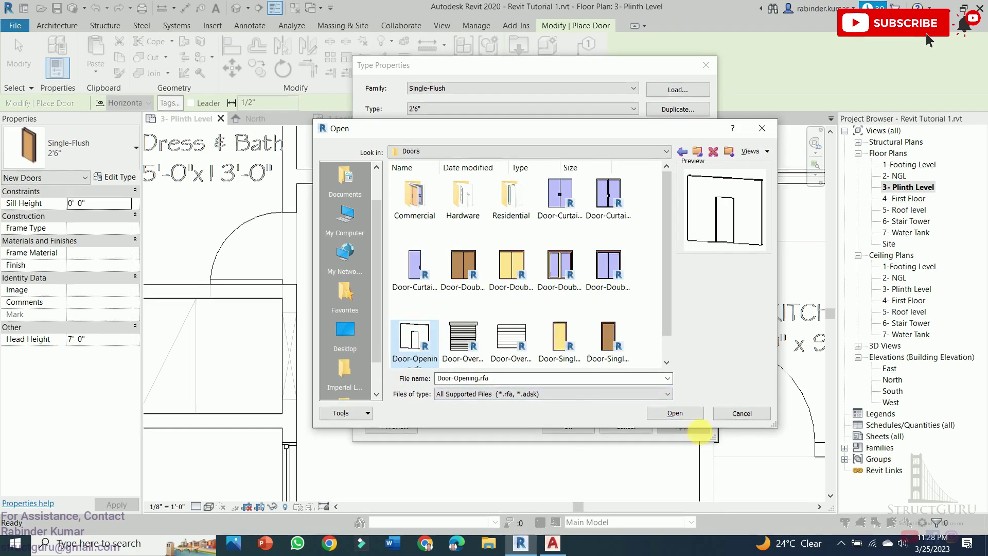
left_click(694, 421)
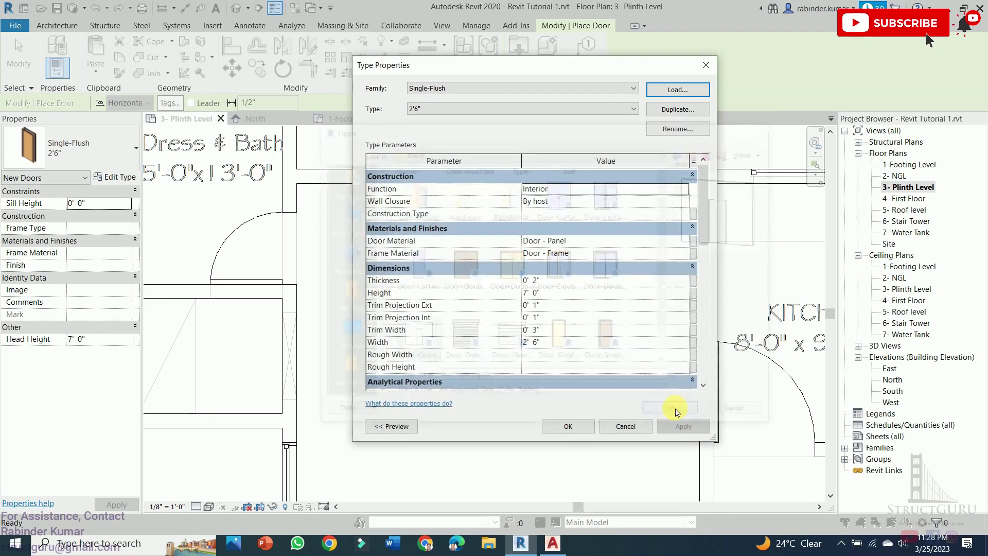
left_click(674, 110)
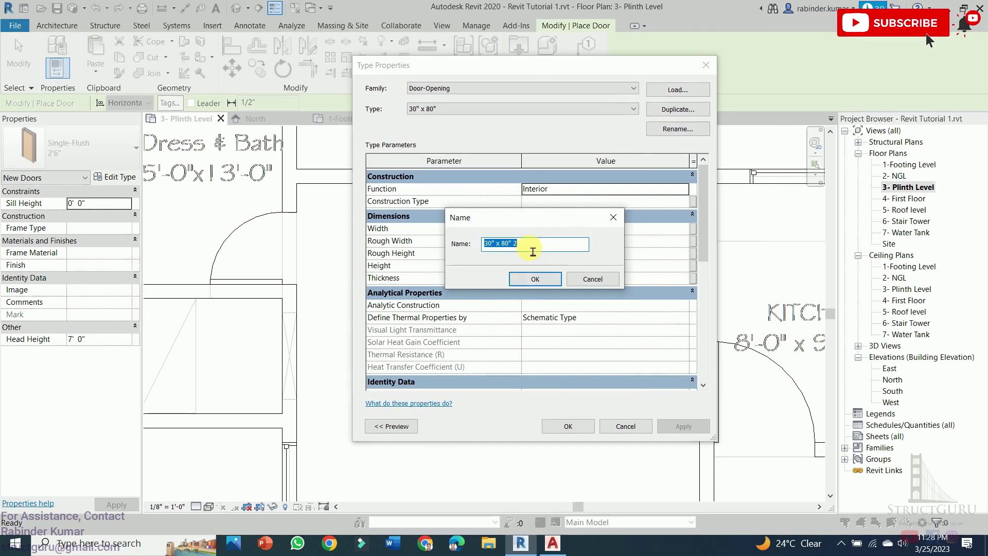
left_click(536, 279)
left_click(569, 426)
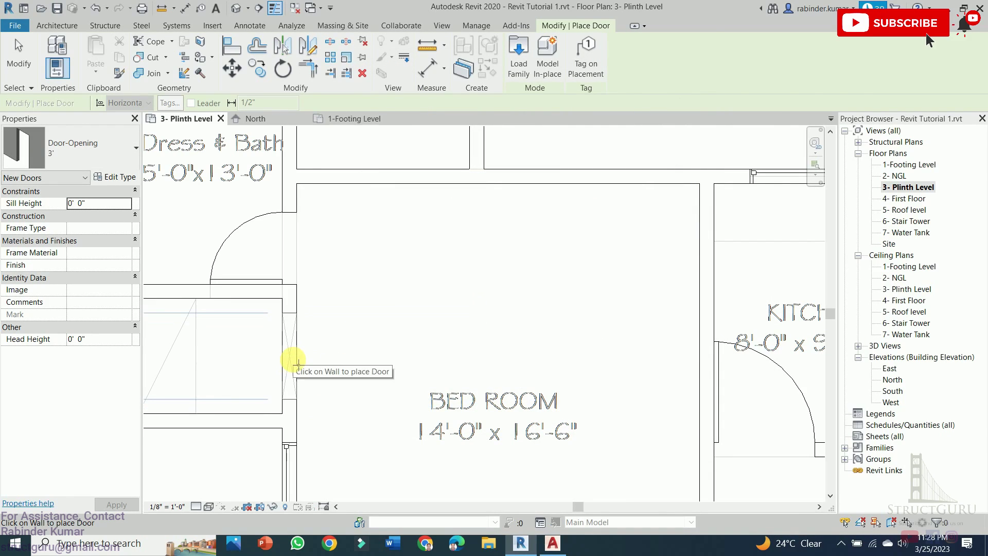
- Place a 3' door opening in the upper Bed Room's wall, centred on the small room below the Dress & Bath
left_click(291, 365)
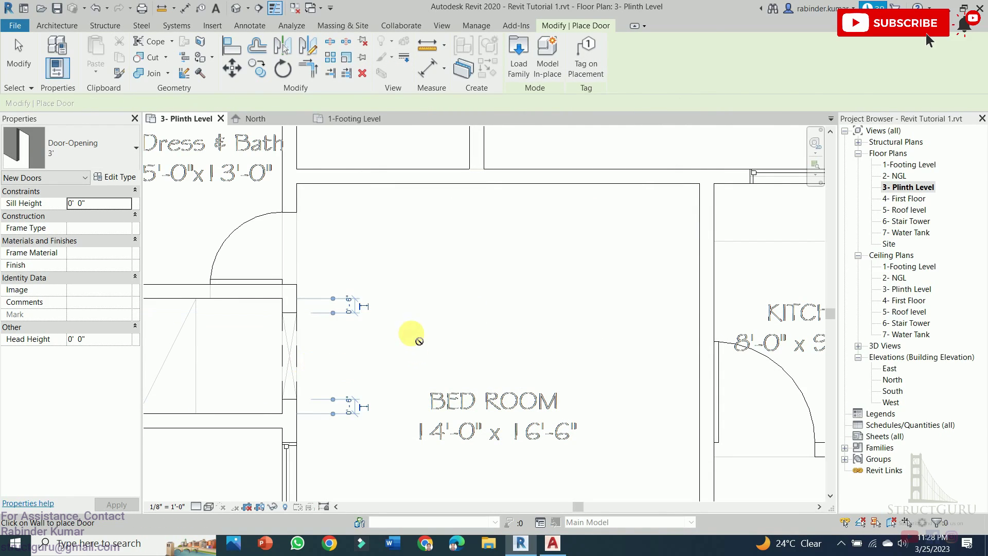
scroll(415, 335, "down", 2)
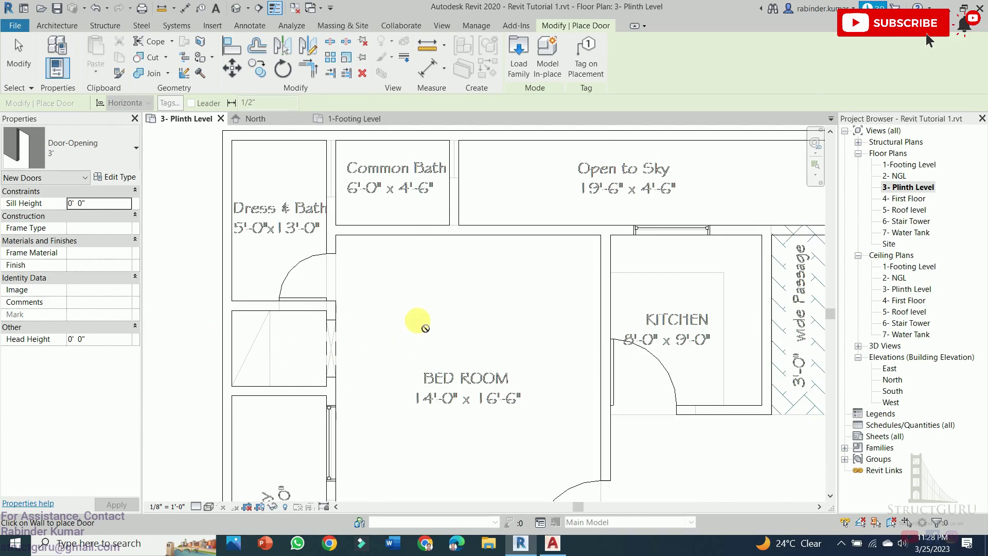
scroll(414, 330, "down", 2)
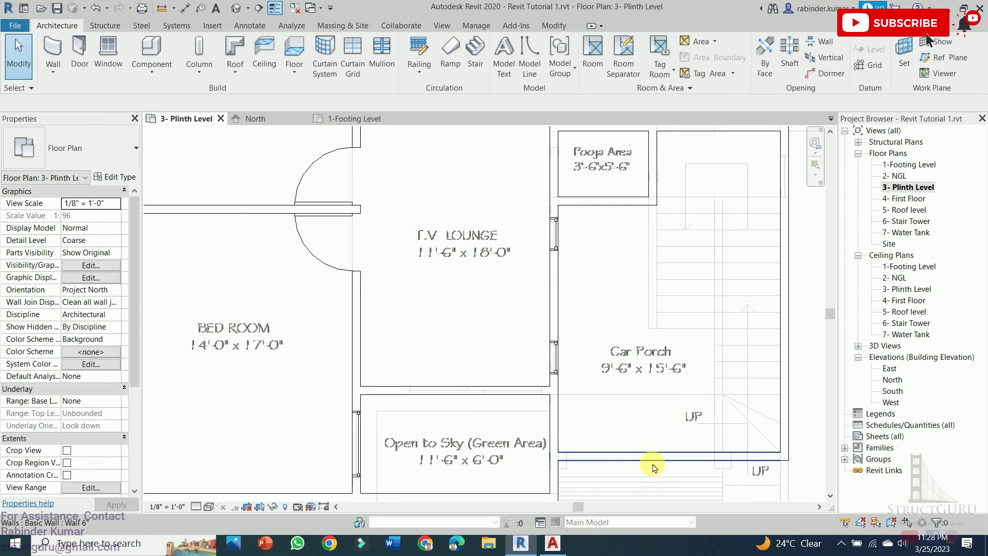
scroll(653, 465, "down", 2)
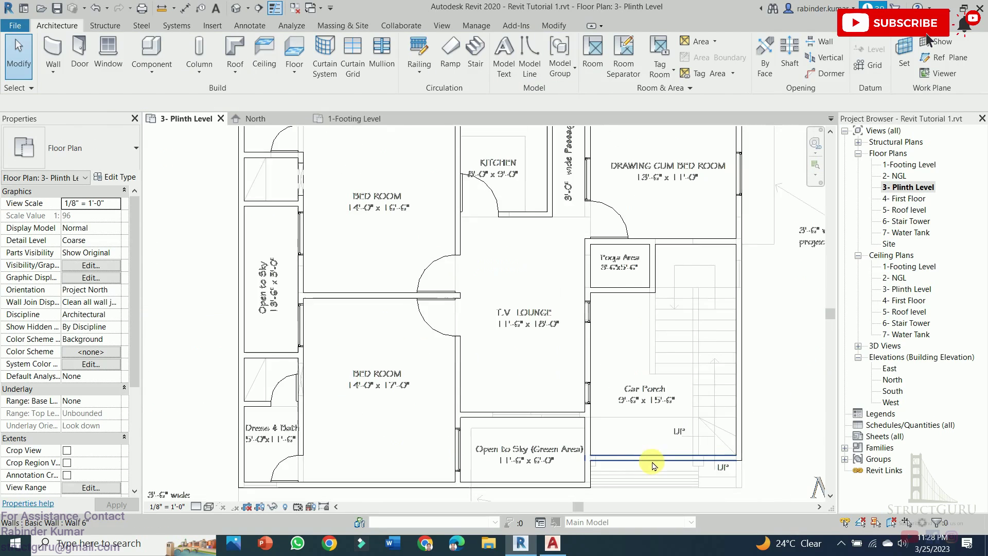
- Load the 72" x 80" type of the Door-Interior-Double-Full Glass-Wood family from the Residential doors library
middle_click_drag(650, 465, 582, 399)
scroll(579, 397, "up", 2)
middle_click_drag(536, 309, 523, 356)
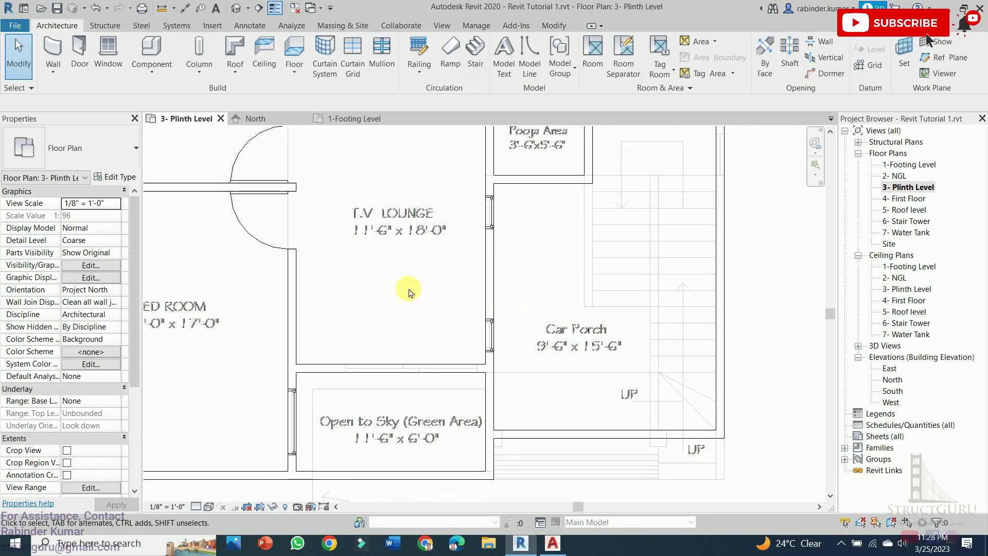
left_click(77, 53)
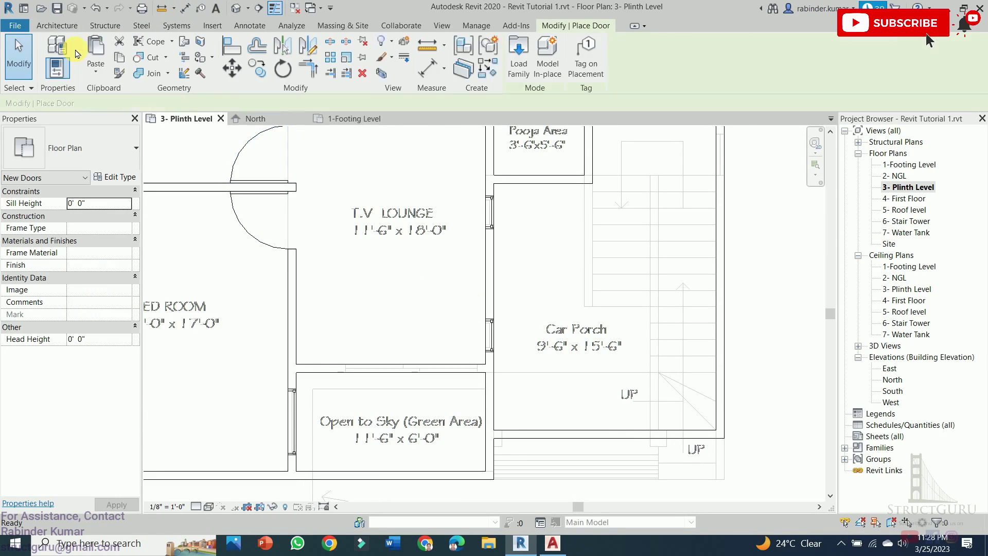
left_click(124, 176)
left_click(675, 90)
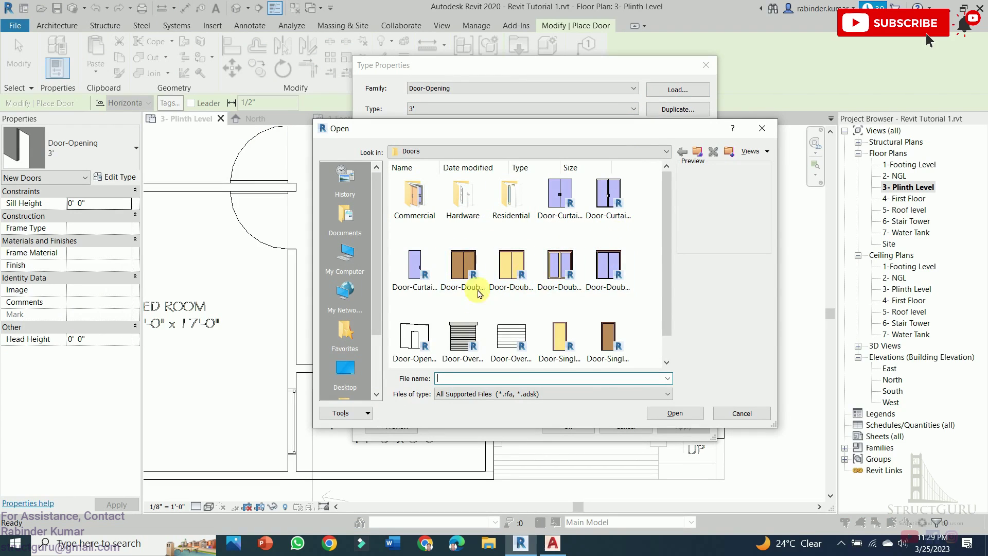
double_click(507, 203)
scroll(585, 266, "down", 2)
scroll(530, 310, "up", 2)
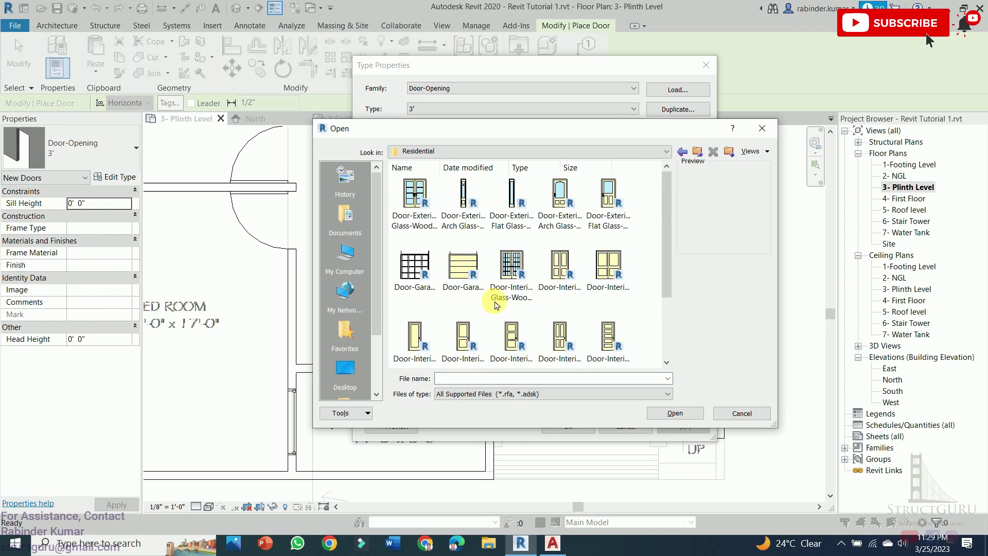
left_click(510, 266)
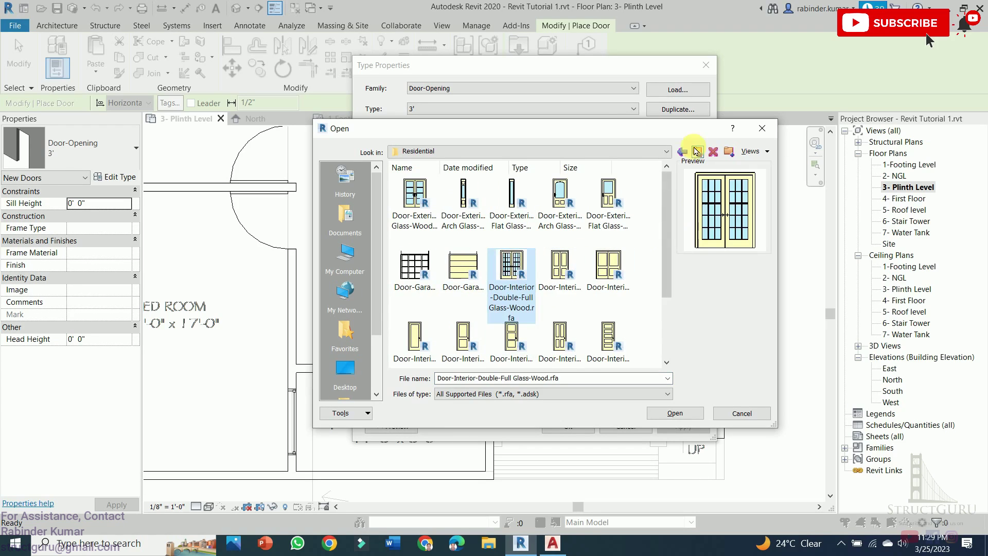
left_click_drag(651, 128, 454, 61)
left_click(479, 346)
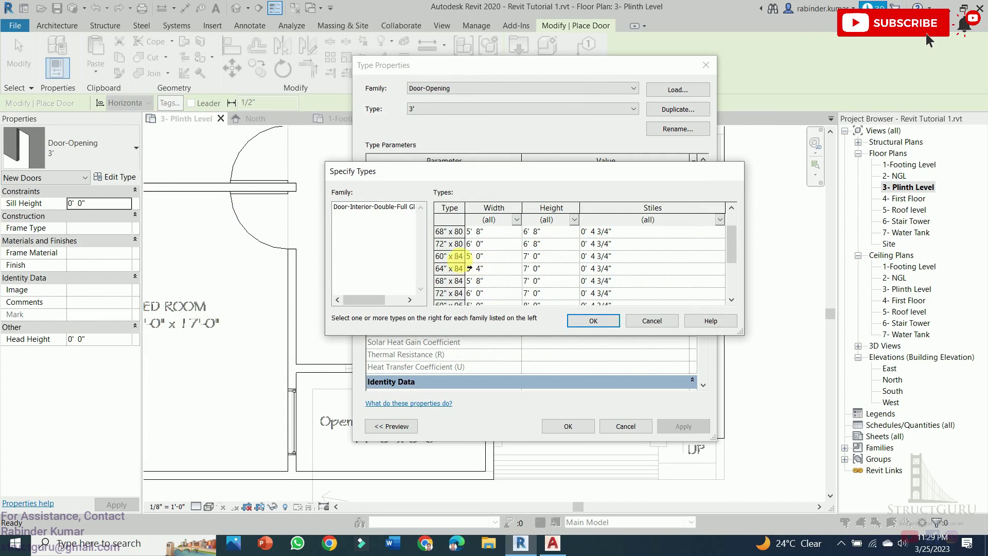
left_click(444, 244)
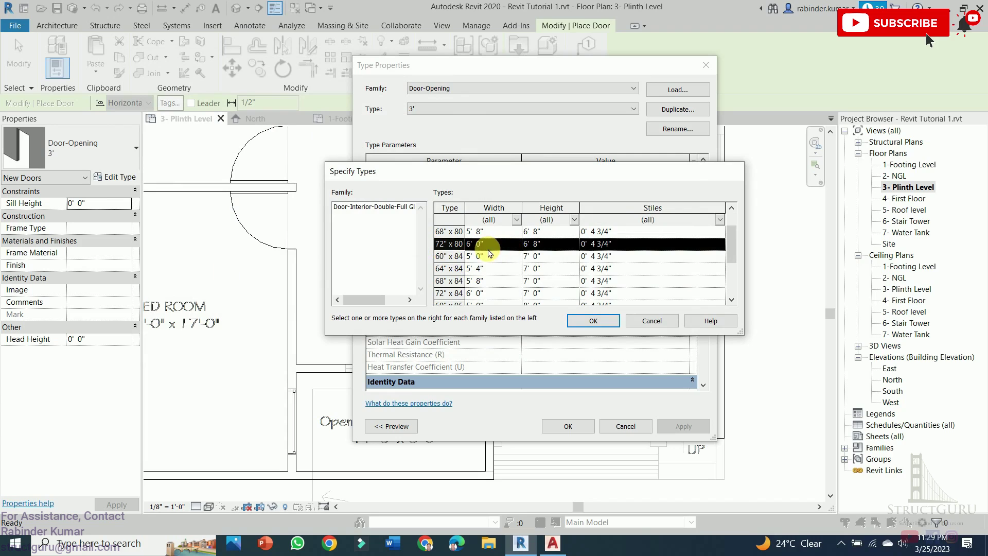
scroll(494, 263, "up", 1)
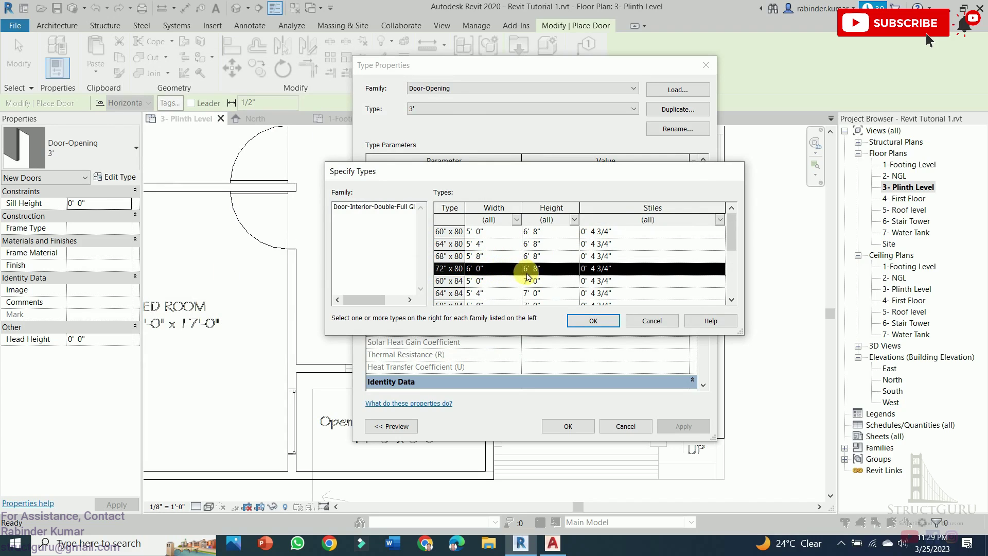
left_click(603, 322)
- Duplicate the 72" x 80" double door type as 6' Lobby Door and set its height to 7'
scroll(513, 329, "down", 3)
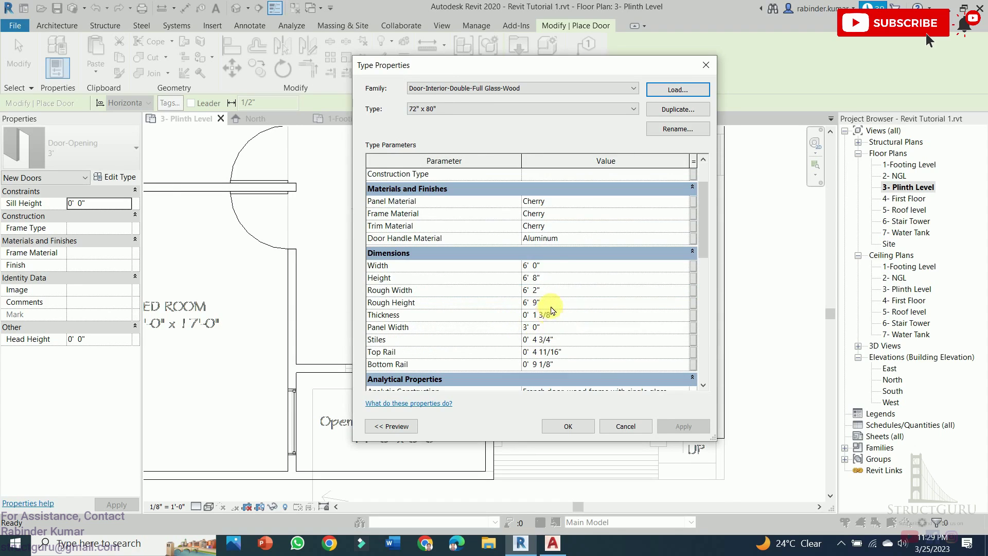
left_click(551, 283)
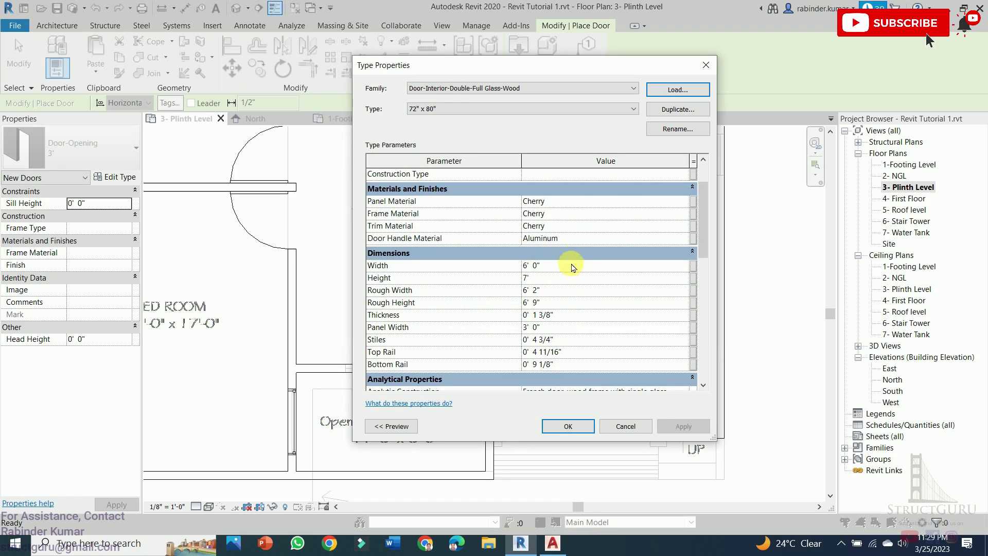
left_click(677, 110)
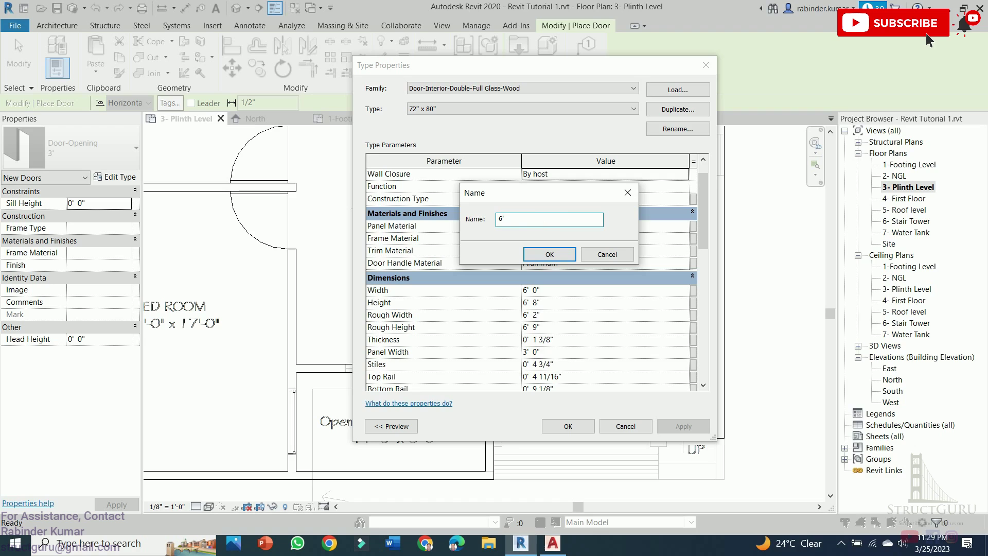
left_click(549, 255)
left_click(548, 306)
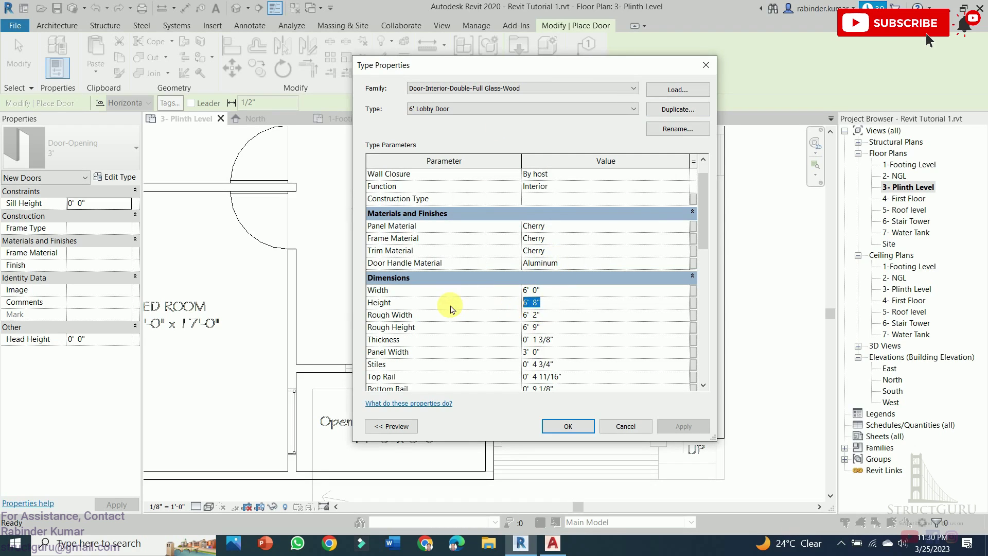
type("7")
key("Tab")
left_click(568, 426)
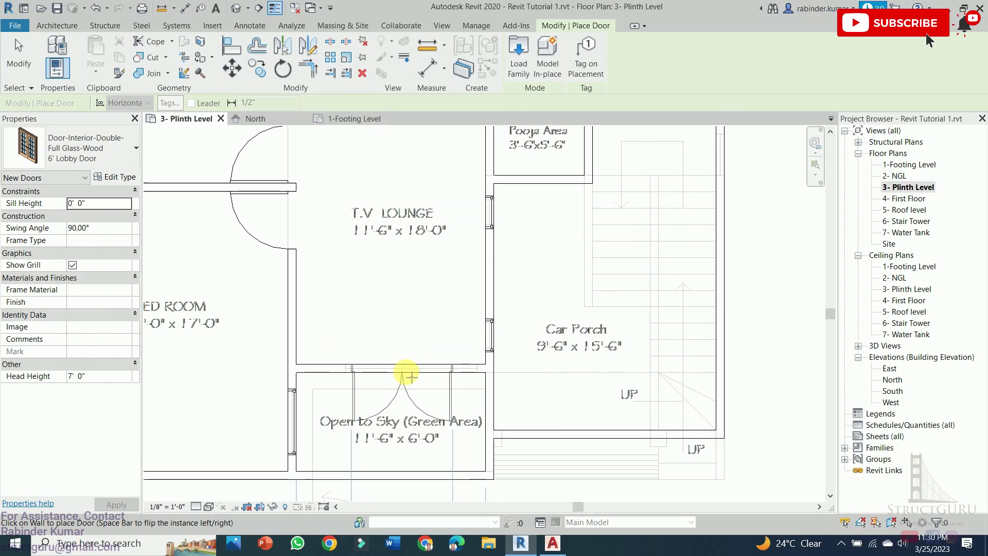
- Place the 6' Lobby Door in the wall between the T.V Lounge and the Open to Sky (Green Area), swinging into the Green Area
left_click(410, 375)
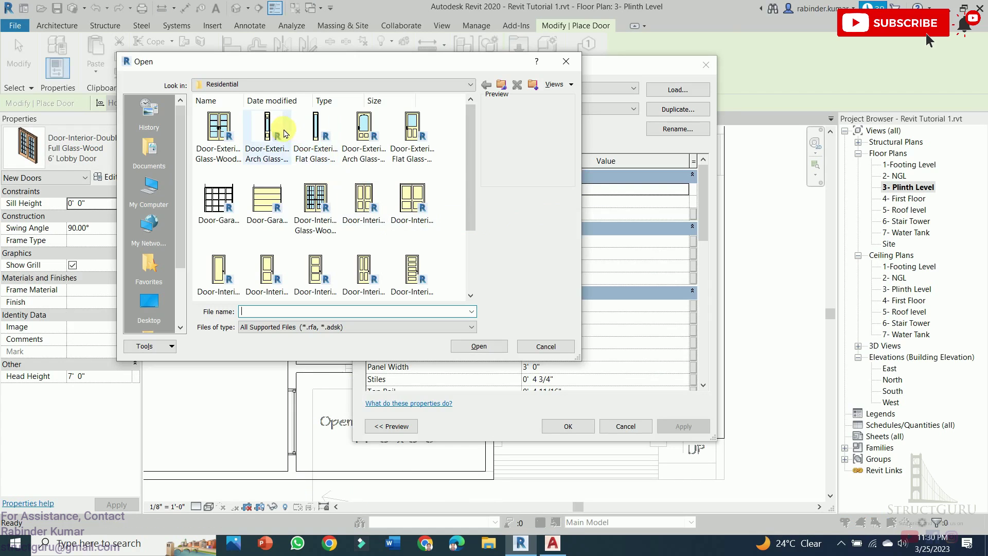
- Load the 12" x 80" type of the Door-Exterior-Side_Lite-Full Flat Glass-Wood_Clad family from the Residential doors library
left_click(267, 131)
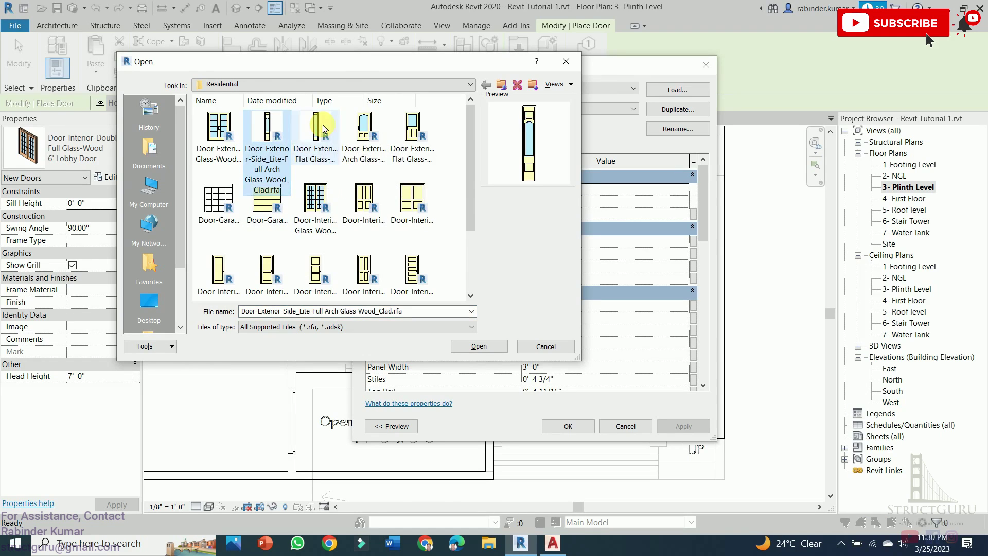
double_click(268, 133)
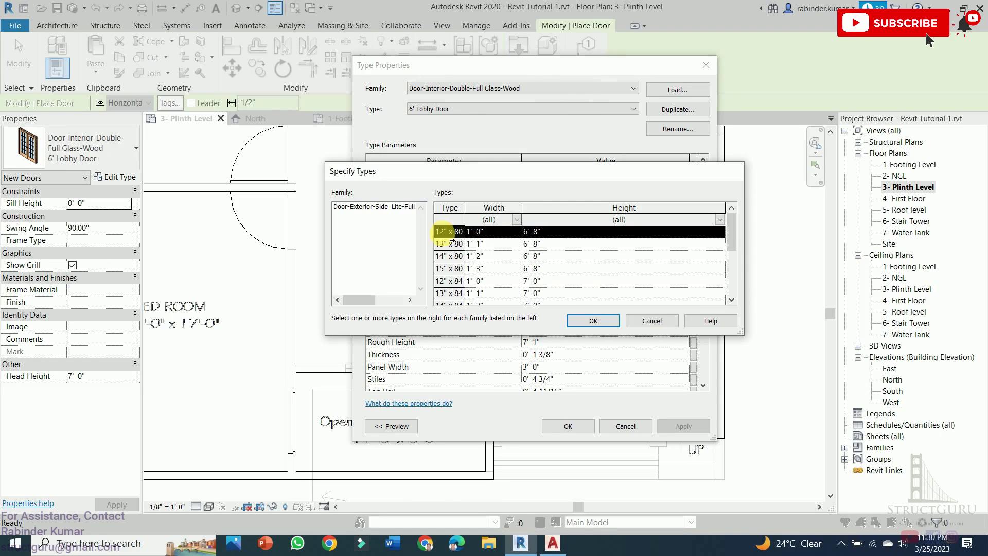
left_click(595, 322)
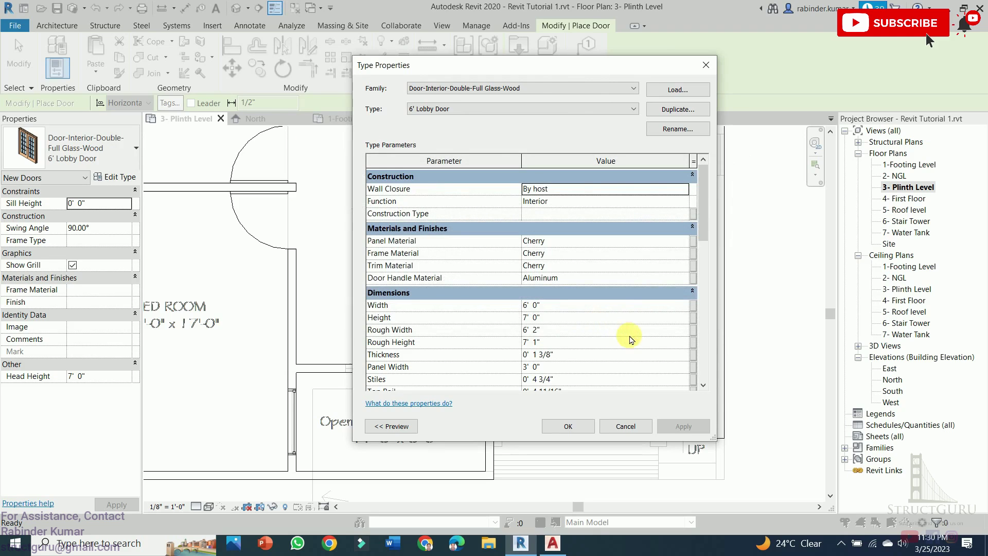
- Duplicate the 12" x 80" side lite type as 1' EP and make it the door type for placement
left_click(673, 109)
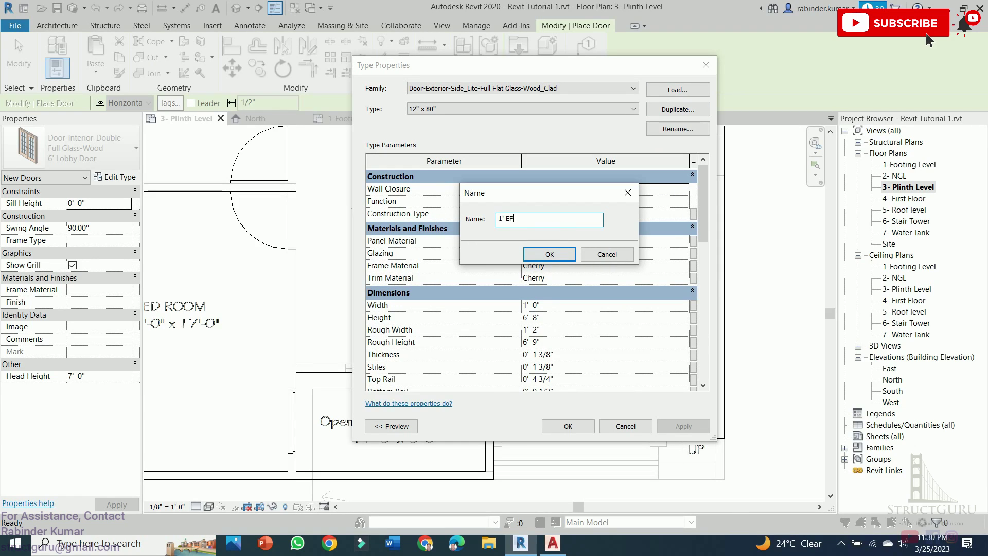
type("1' EP")
left_click(555, 258)
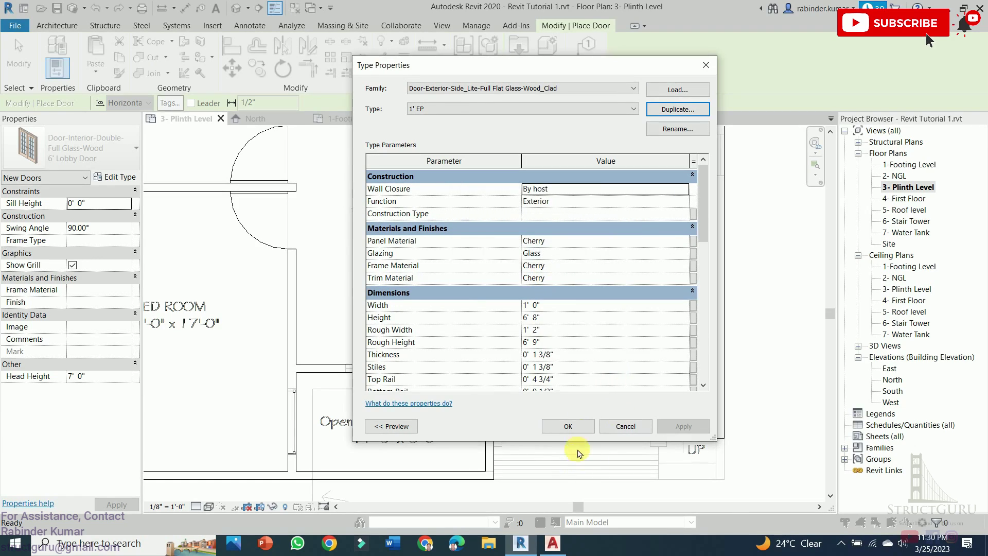
left_click(585, 425)
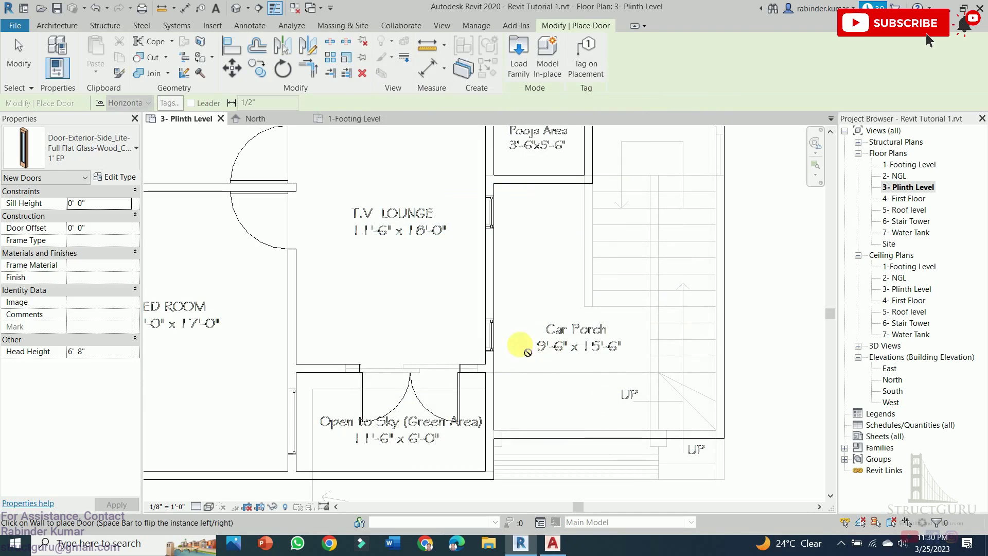
- Place a 1' EP side lite on each side of the lobby double door between the T.V Lounge and the Open to Sky (Green Area)
key("Escape")
scroll(470, 397, "up", 5)
left_click(80, 56)
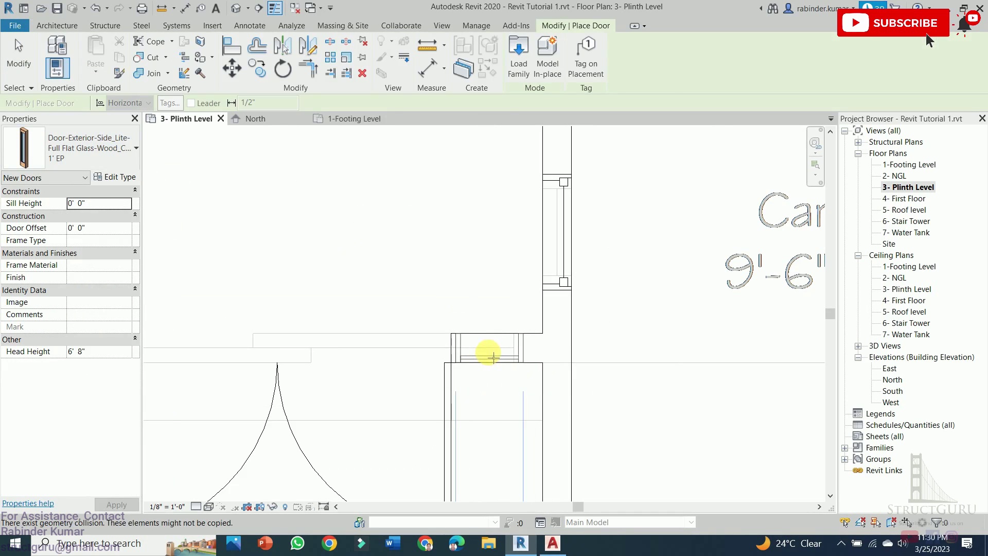
scroll(434, 401, "down", 3)
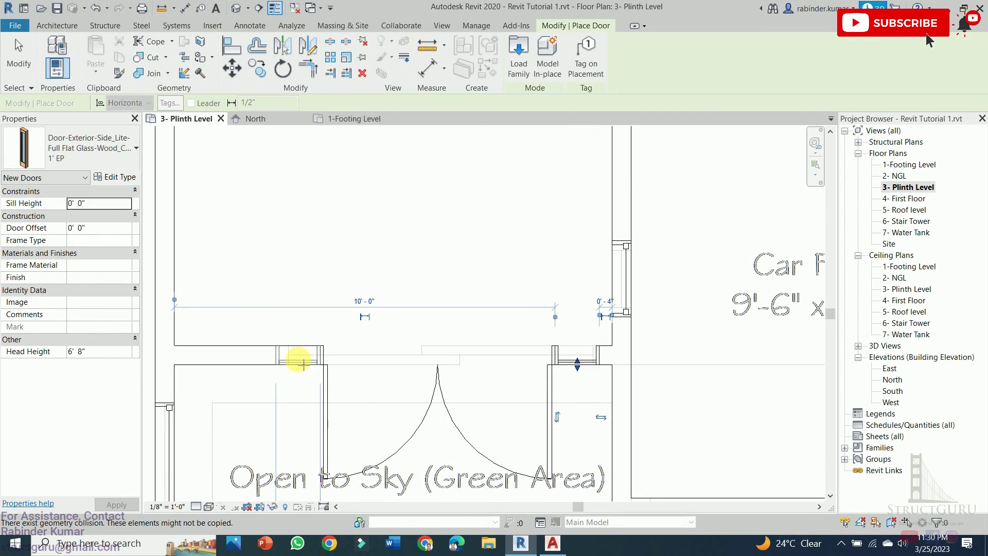
scroll(309, 386, "down", 2)
scroll(466, 394, "down", 2)
key("Escape")
scroll(543, 397, "up", 2)
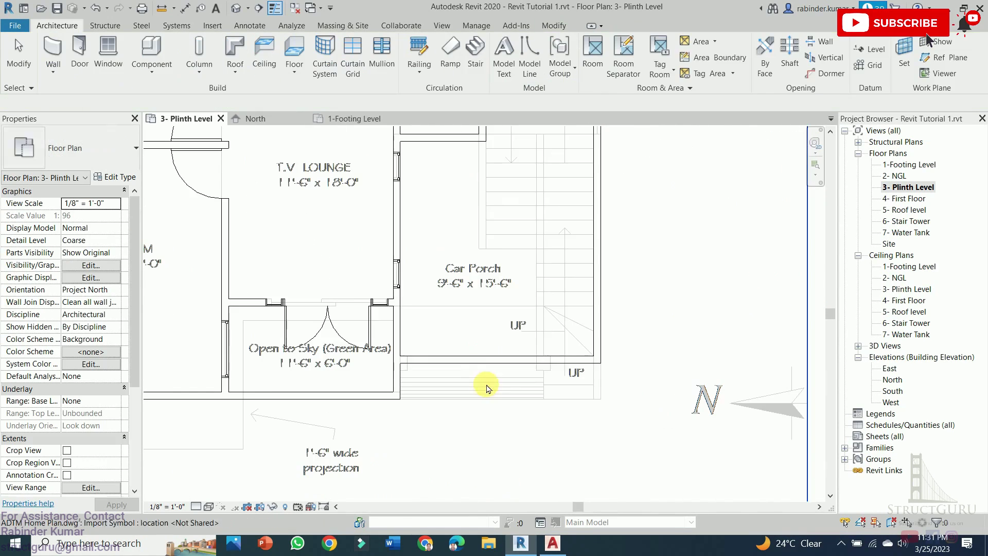
- Load the 72" x 96" type of the Door-Exterior-Double-Full Glass-Wood_Clad family from the Residential doors library
key("d")
key("r")
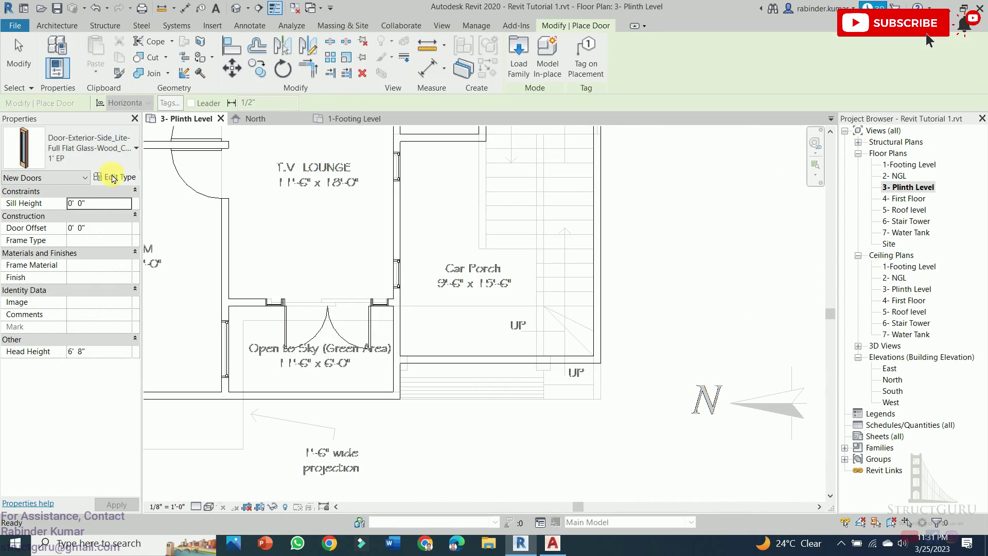
left_click(129, 178)
left_click(678, 89)
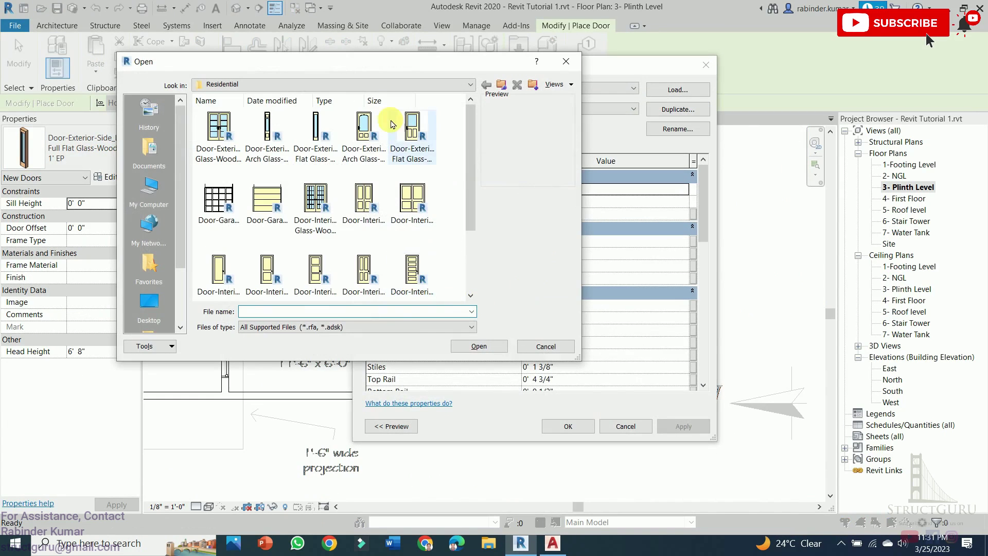
left_click(227, 133)
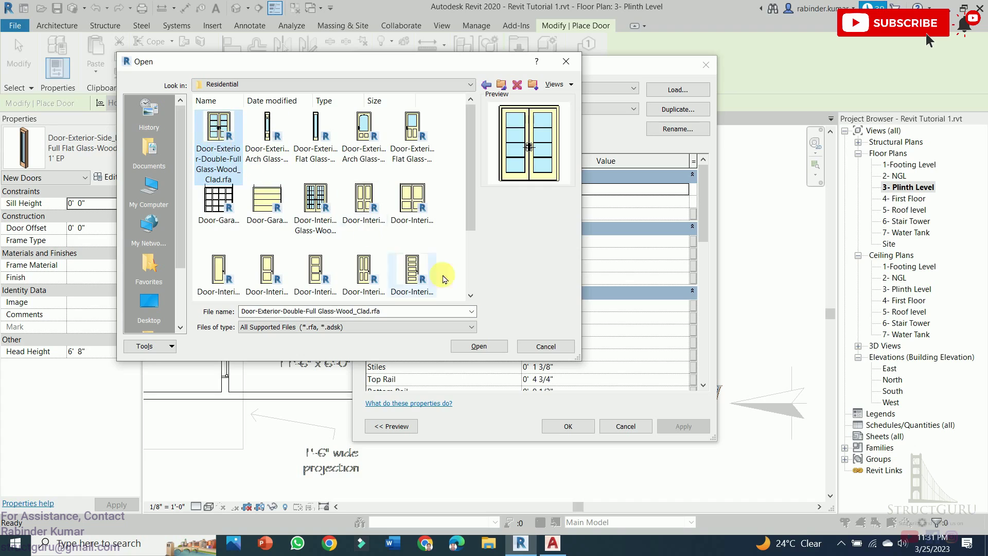
left_click(488, 348)
left_click(447, 280)
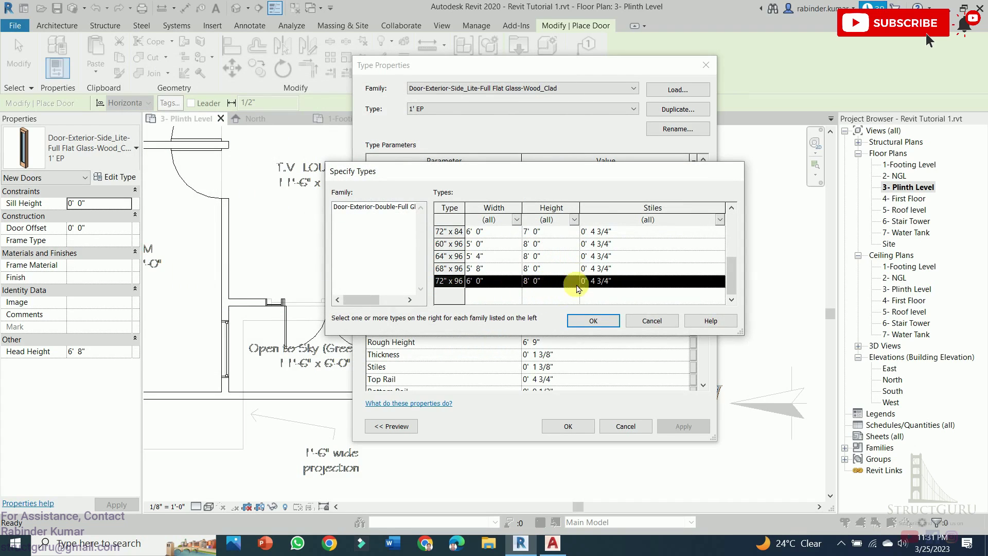
left_click(587, 317)
- Duplicate the 72" x 96" exterior double door type as Main Door 8' and make it the door type for placement
left_click(674, 108)
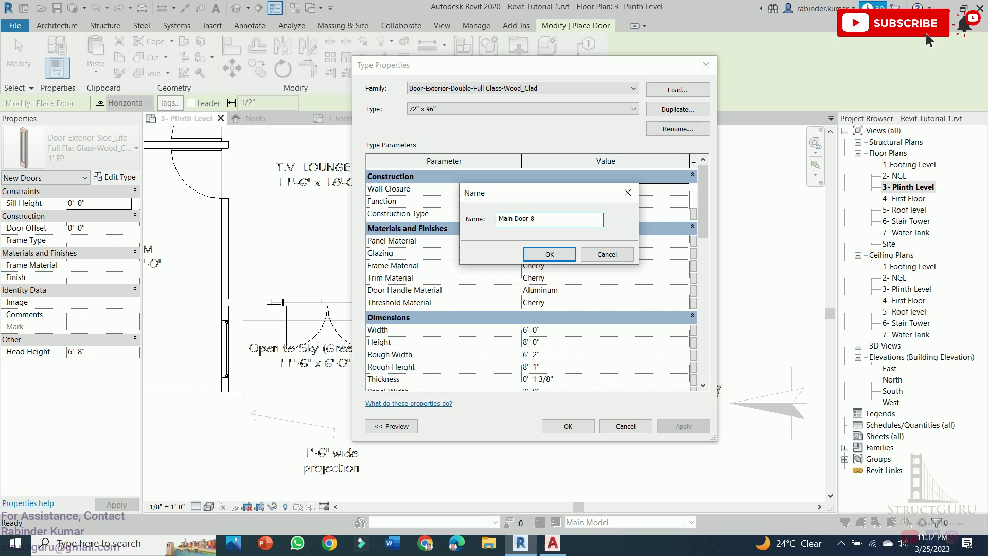
key("Return")
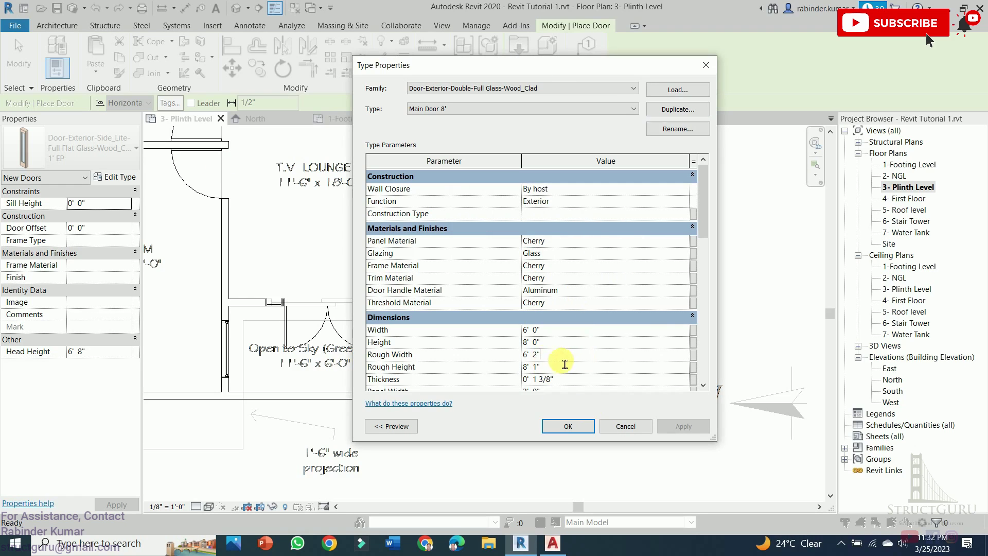
left_click(562, 355)
left_click(568, 427)
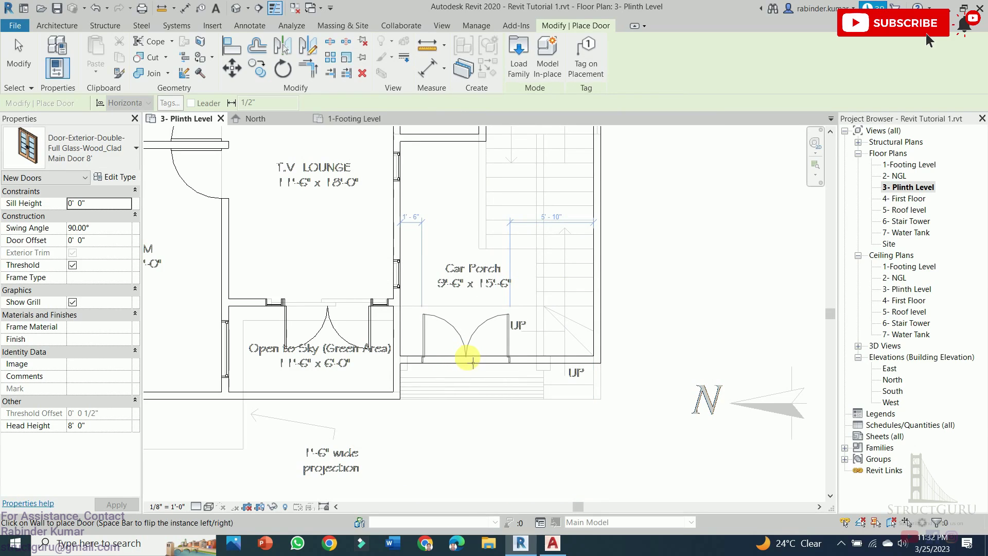
- Place the Main Door 8' in the Car Porch's front wall, swinging inward about 2' from the lounge-side wall, flanked by 1' EP side lites
left_click(472, 358)
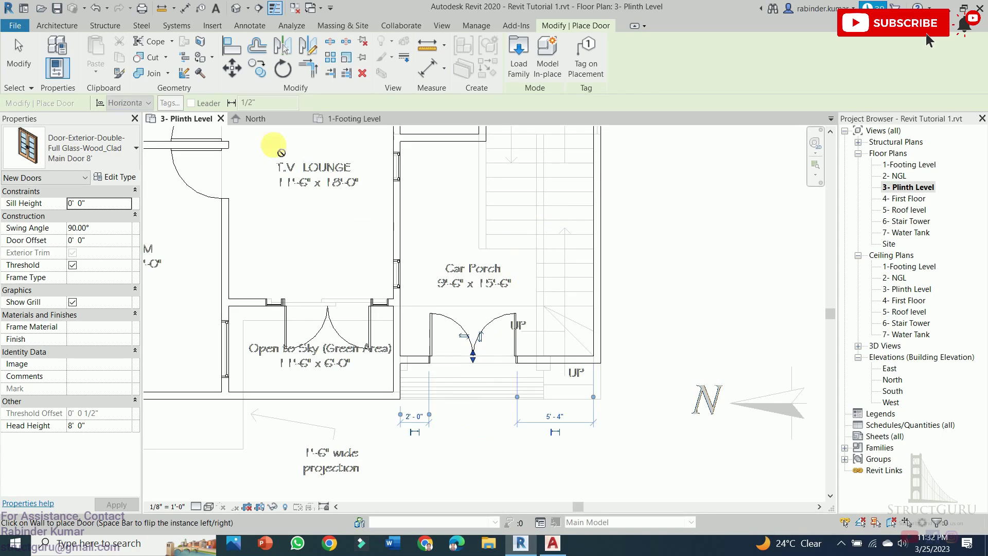
left_click(121, 150)
scroll(138, 337, "down", 10)
scroll(137, 336, "up", 5)
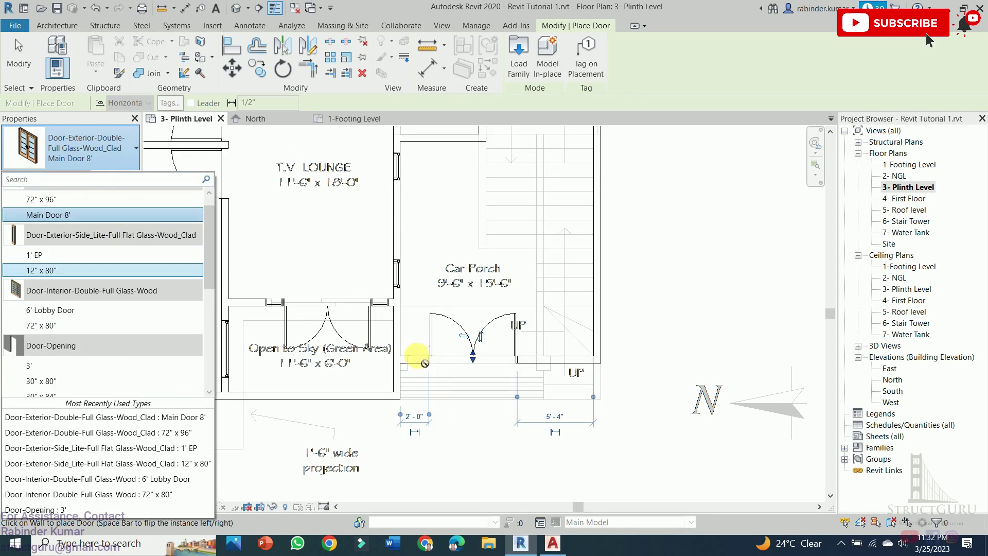
left_click(76, 255)
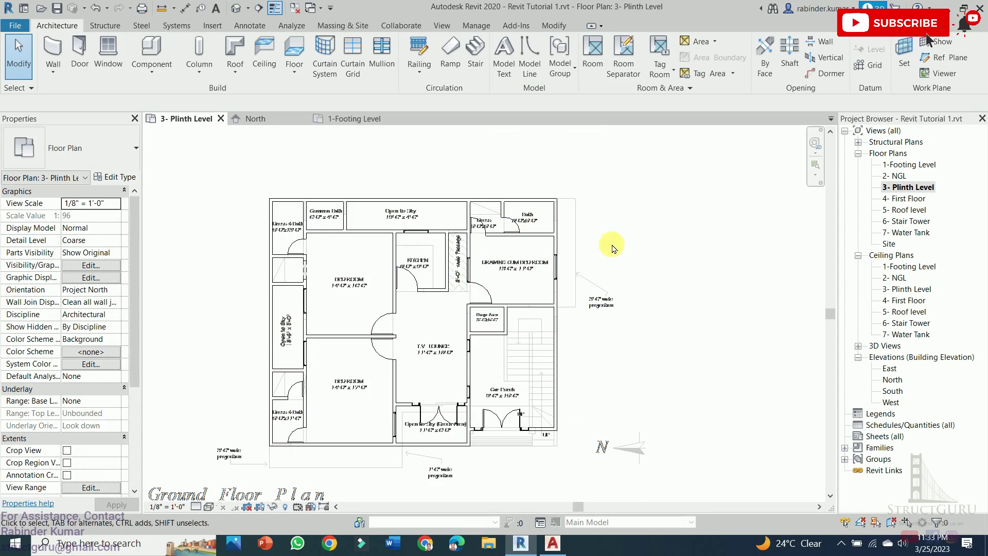
- Examine the finished plan and the default 3D view, checking the placed doors, side lites and windows from several sides
scroll(565, 214, "up", 2)
scroll(565, 285, "down", 2)
middle_click_drag(444, 389, 447, 355)
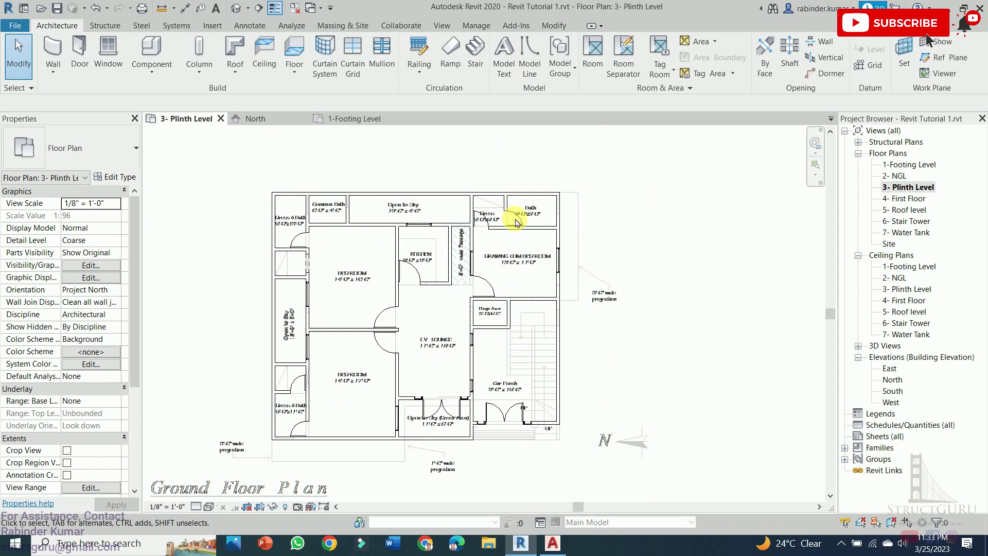
left_click(238, 13)
scroll(392, 376, "up", 5)
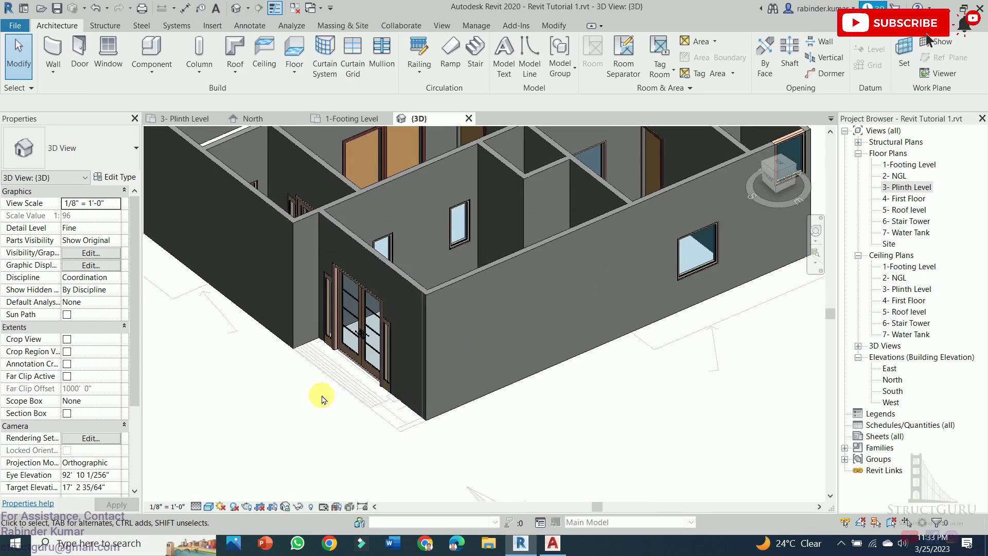
scroll(335, 387, "down", 3)
scroll(360, 412, "up", 4)
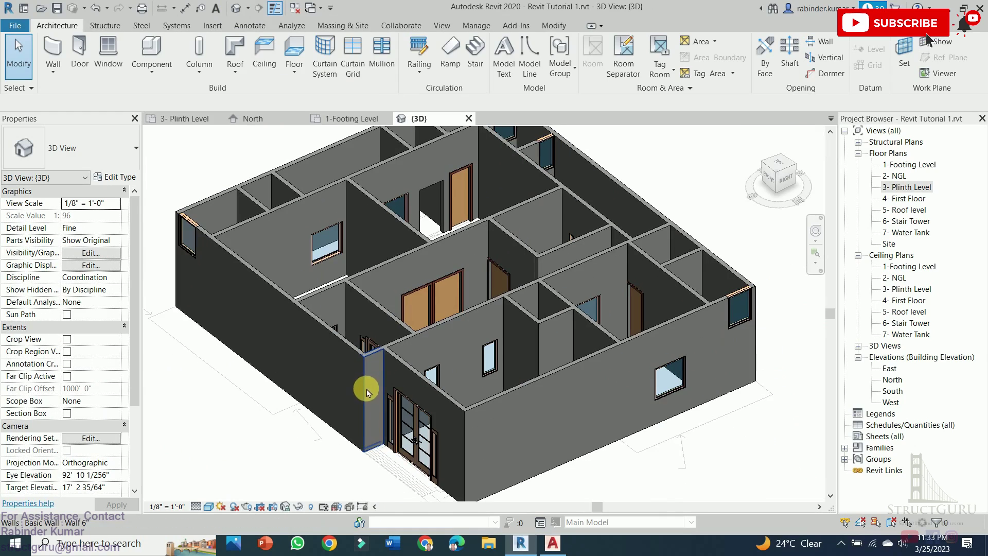
middle_click_drag(601, 441, 556, 450)
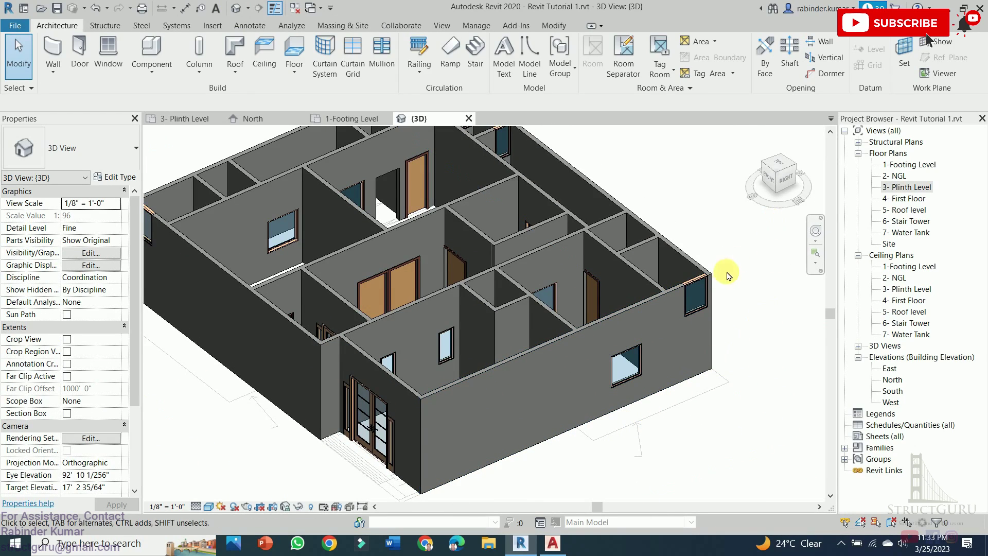
middle_click_drag(695, 304, 776, 432, "shift")
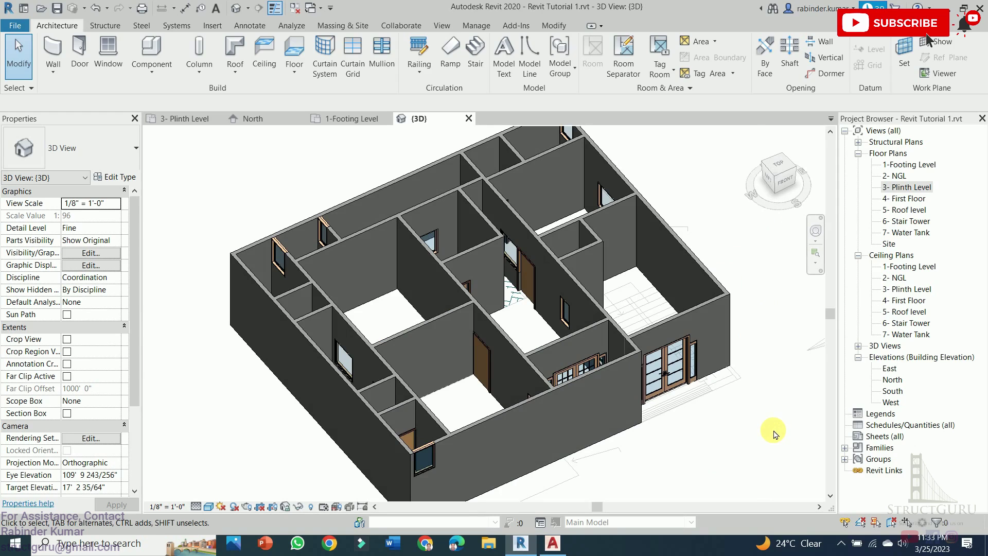